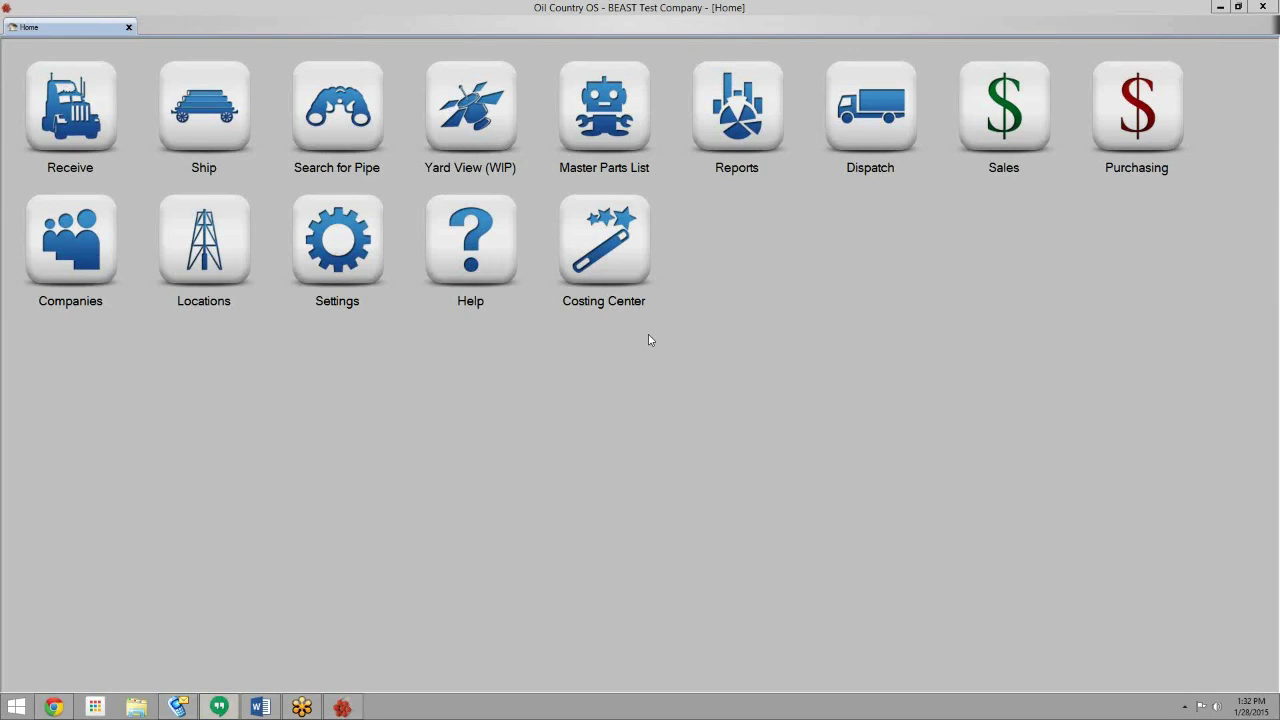
- Open the Customer Explorer tab listing all companies from the Home screen
left_click(110, 283)
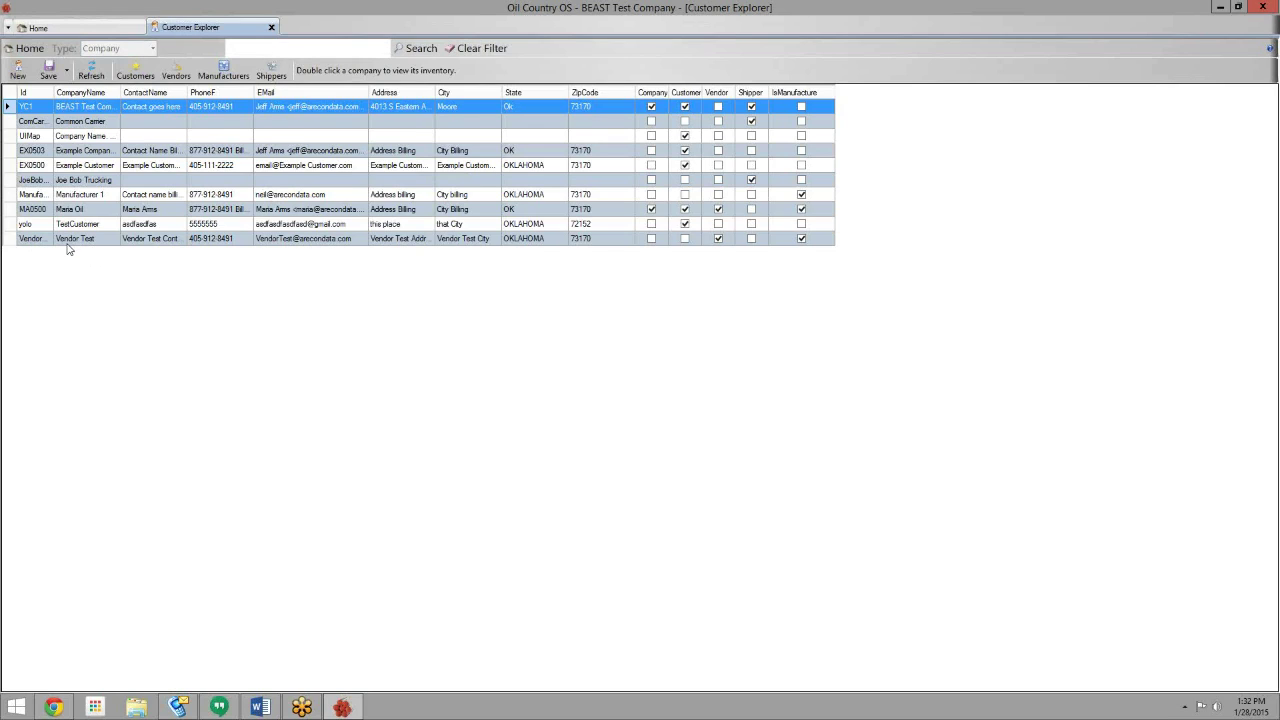
double_click(67, 244)
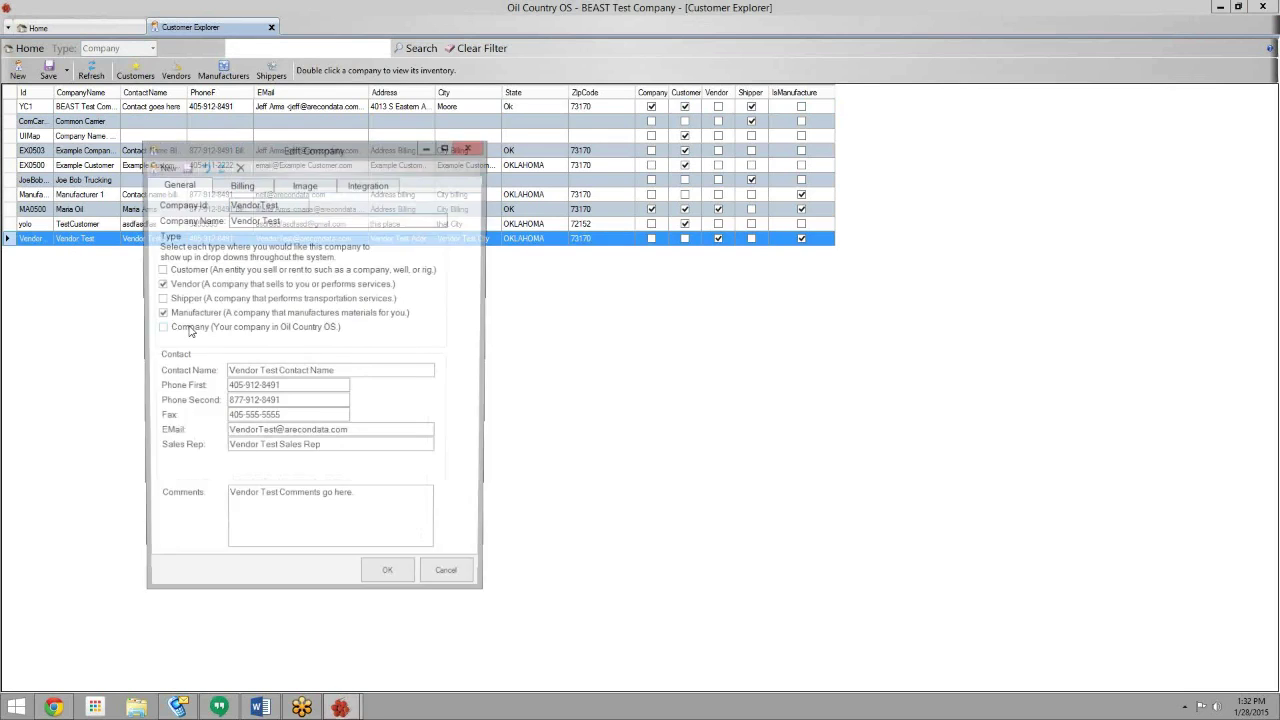
left_click_drag(321, 158, 403, 75)
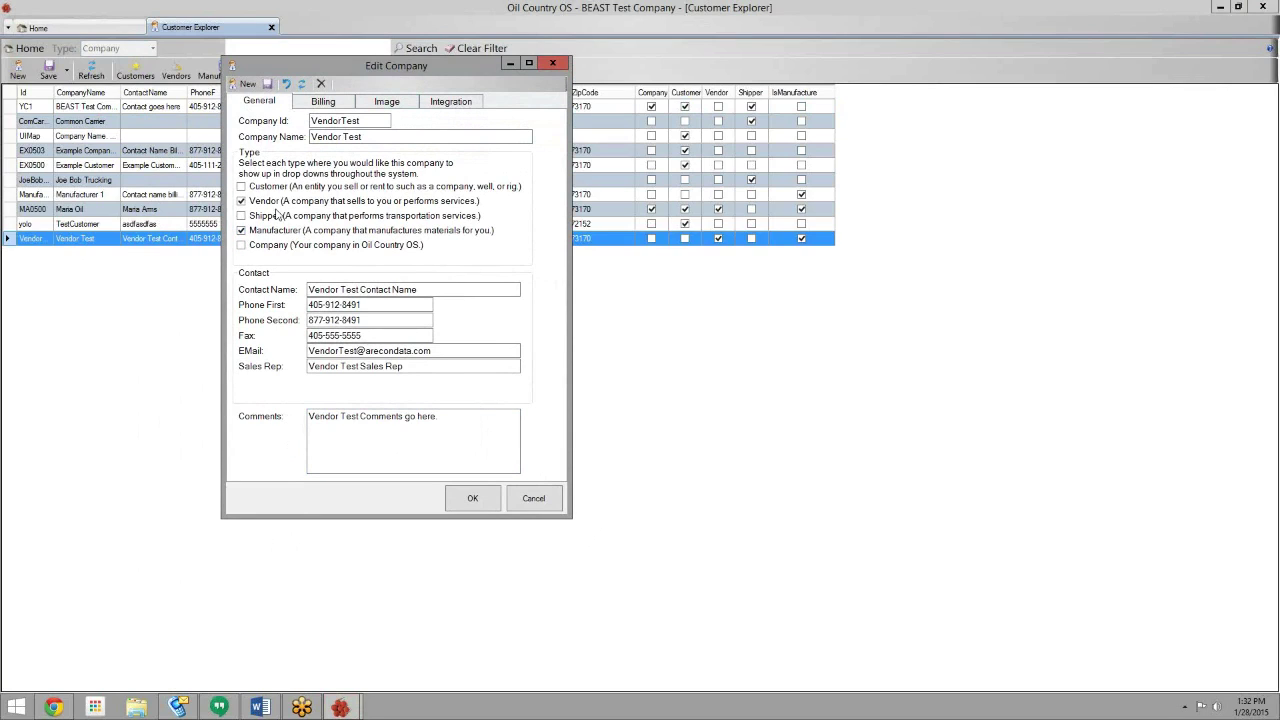
left_click(303, 103)
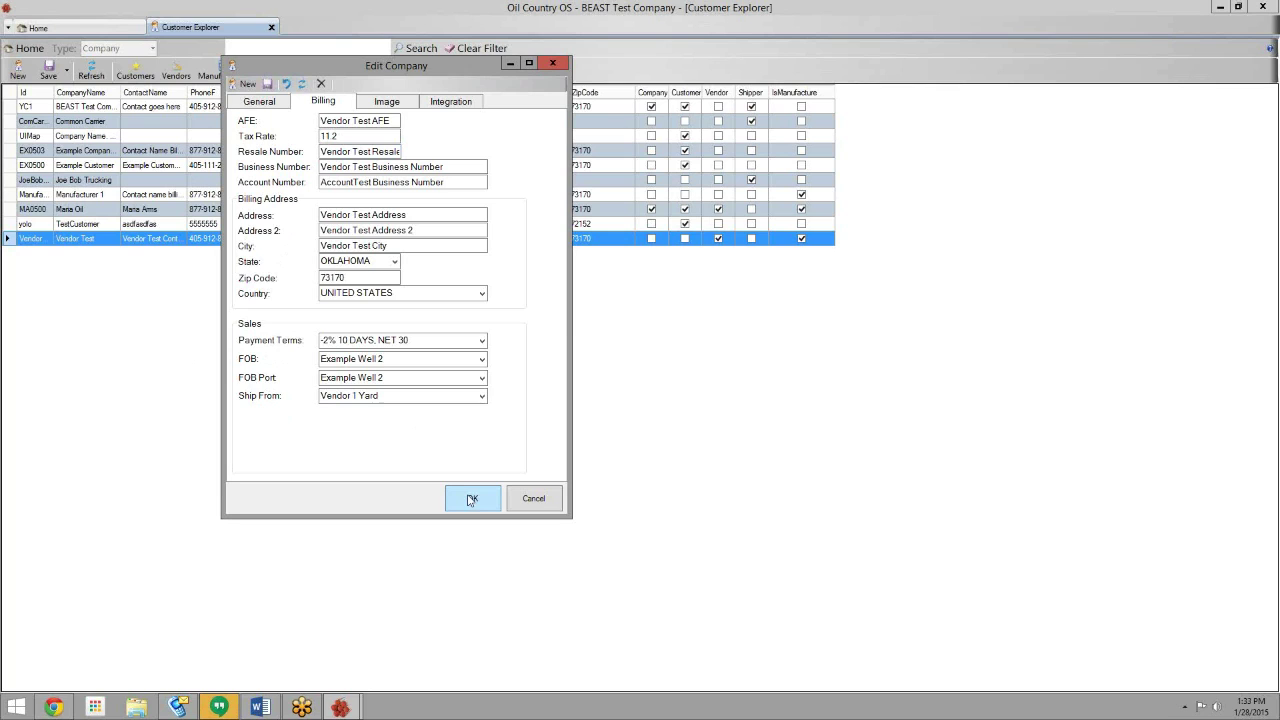
left_click(472, 499)
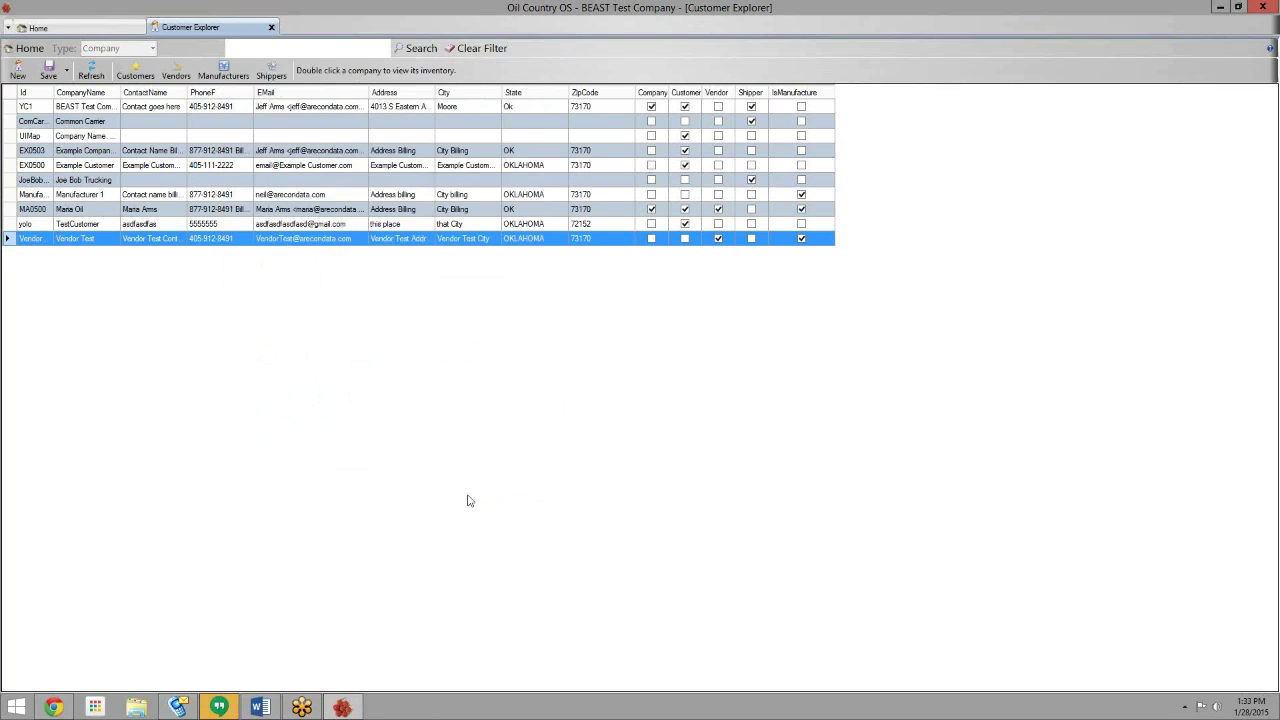
- Close Customer Explorer and start a new blank PO from the Purchasing PO list
left_click(271, 28)
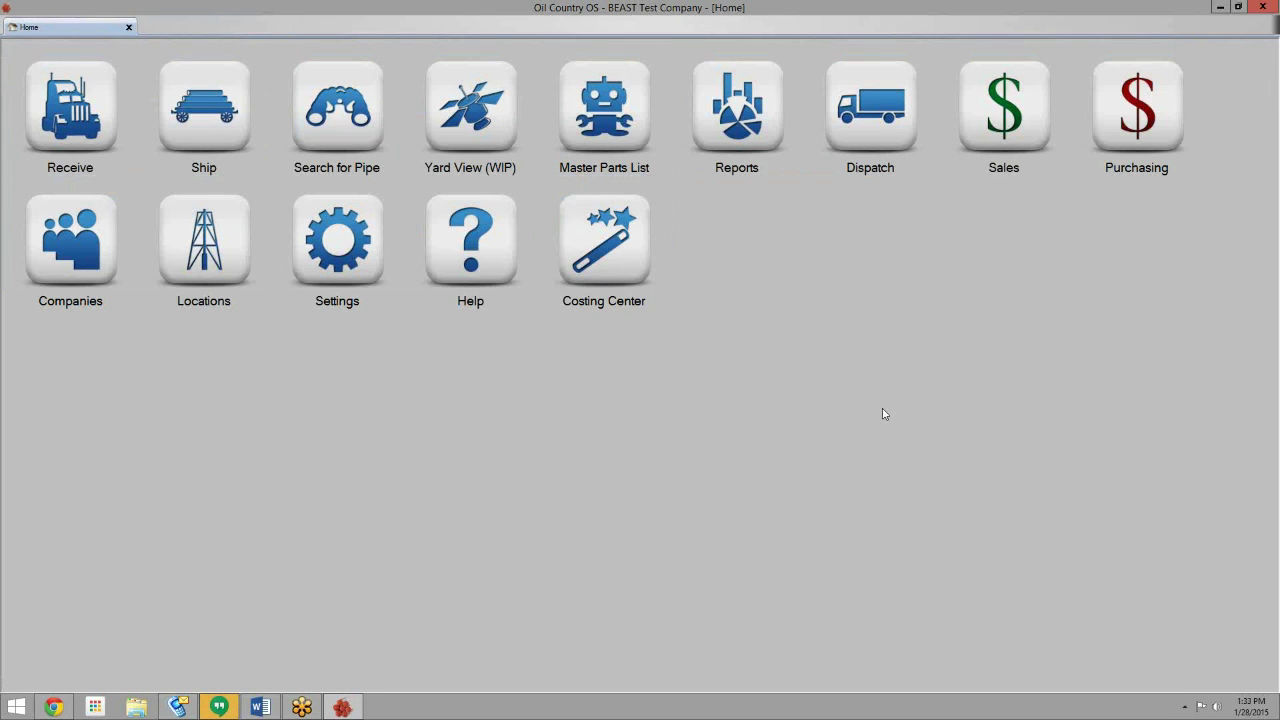
left_click(1113, 79)
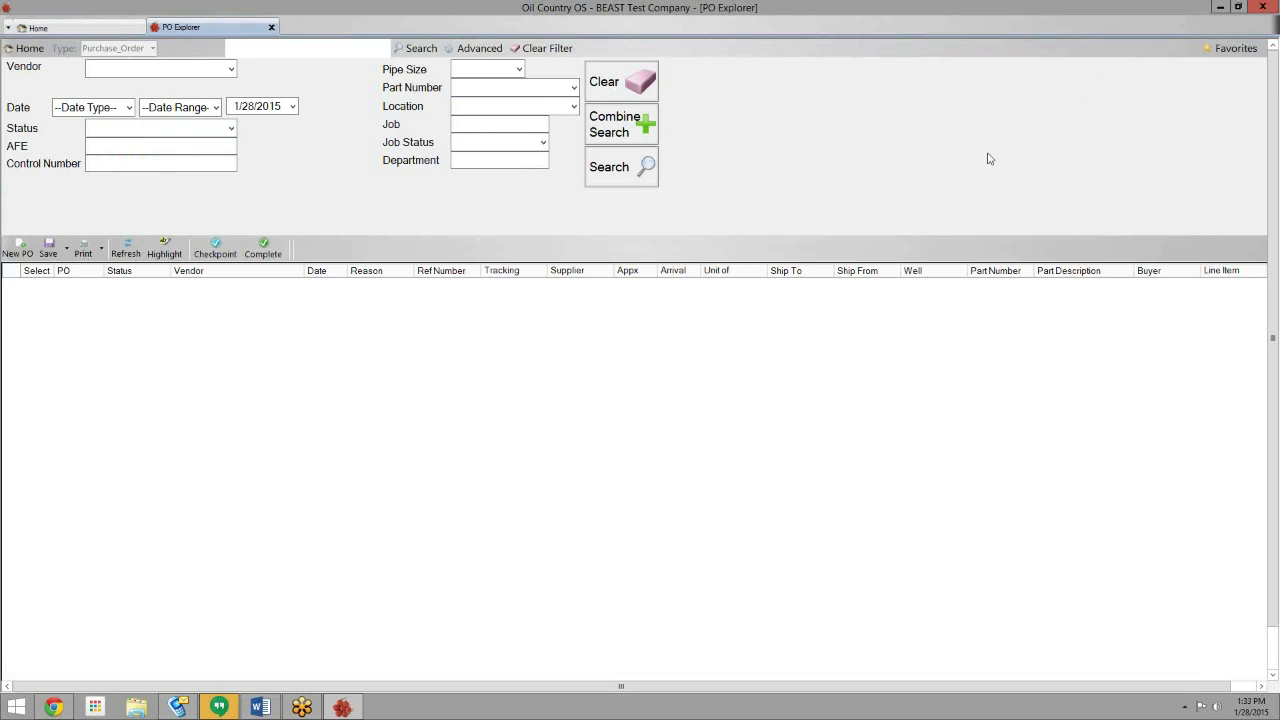
left_click(624, 168)
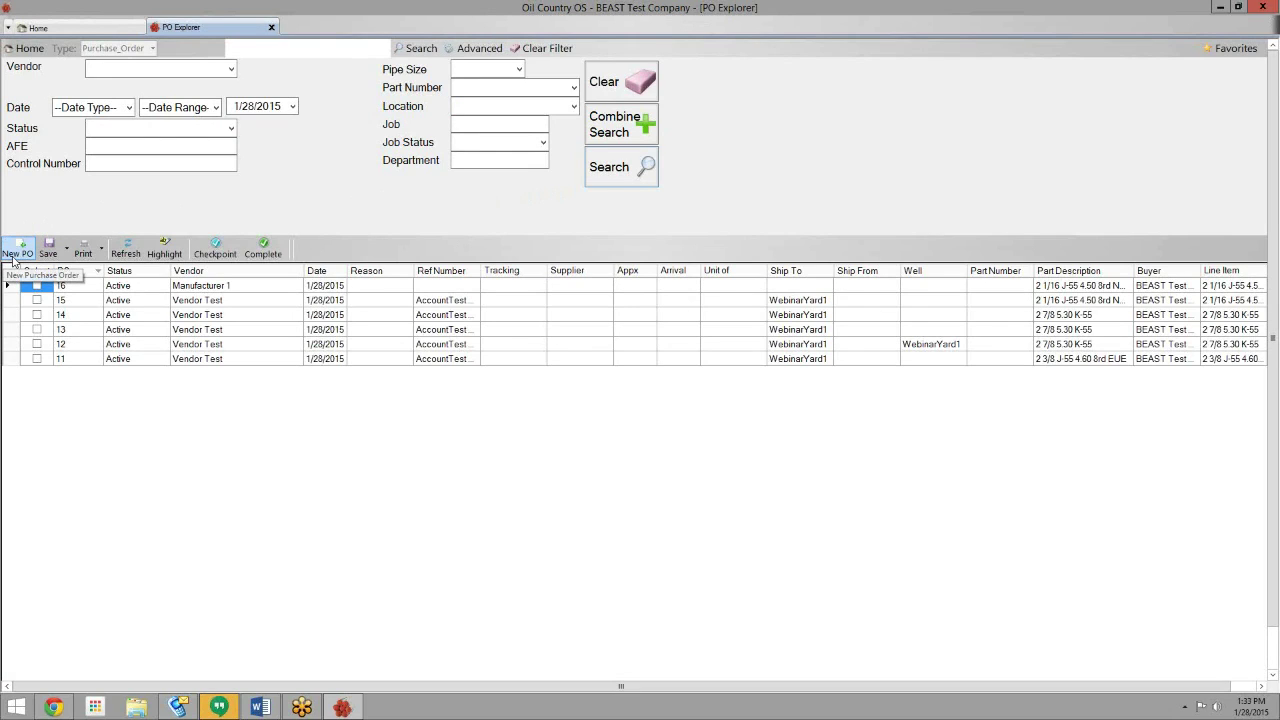
left_click(17, 250)
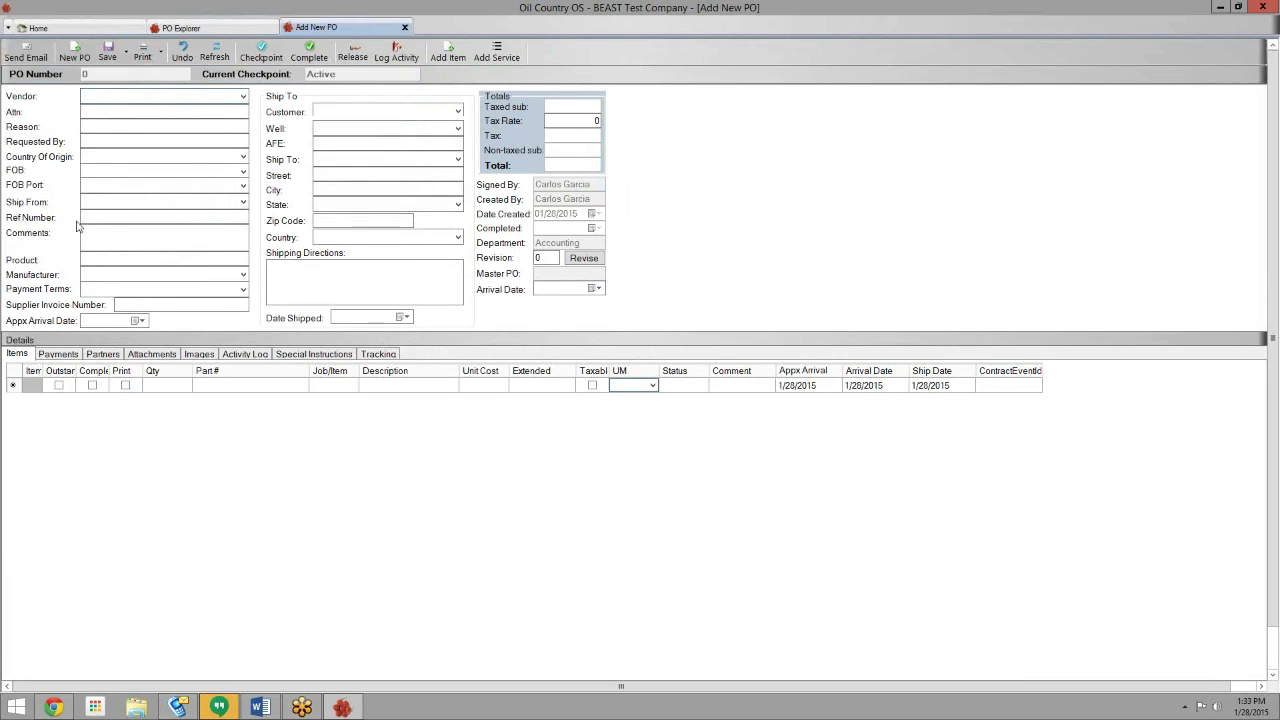
- Choose vendor Vendor Test, enter reason Restock, and fill in the requester's name
left_click(246, 100)
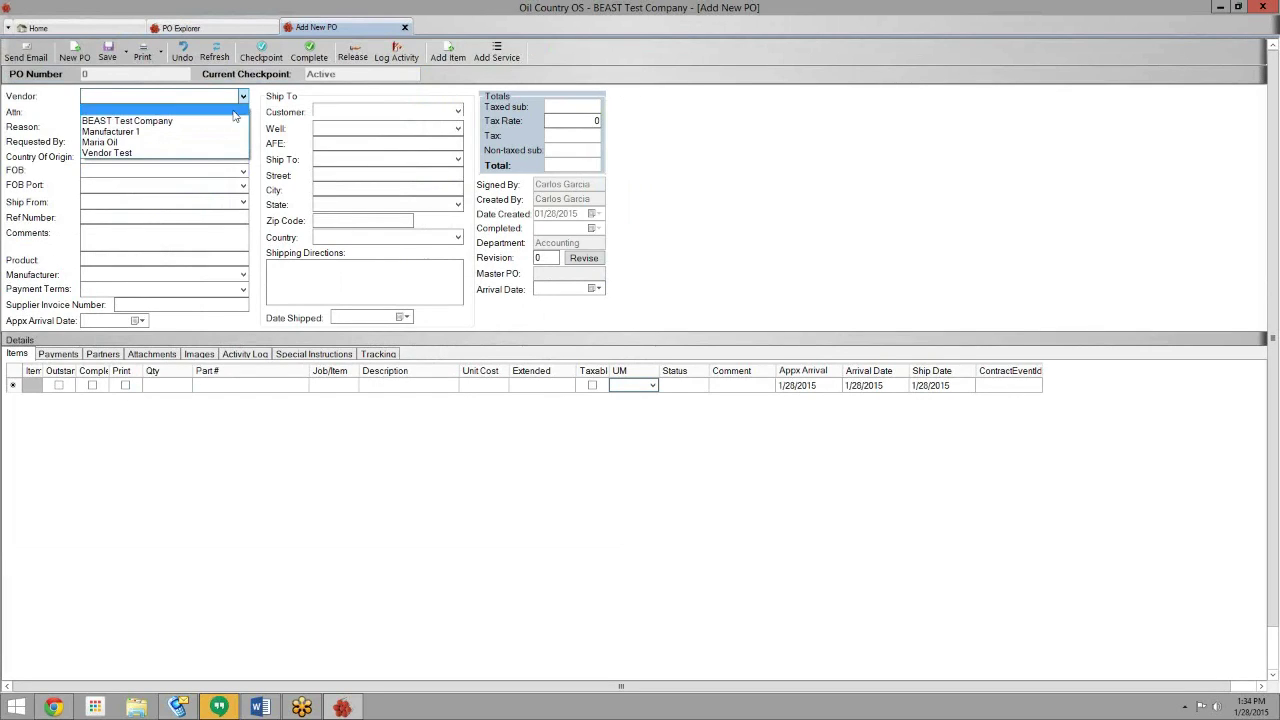
left_click(114, 158)
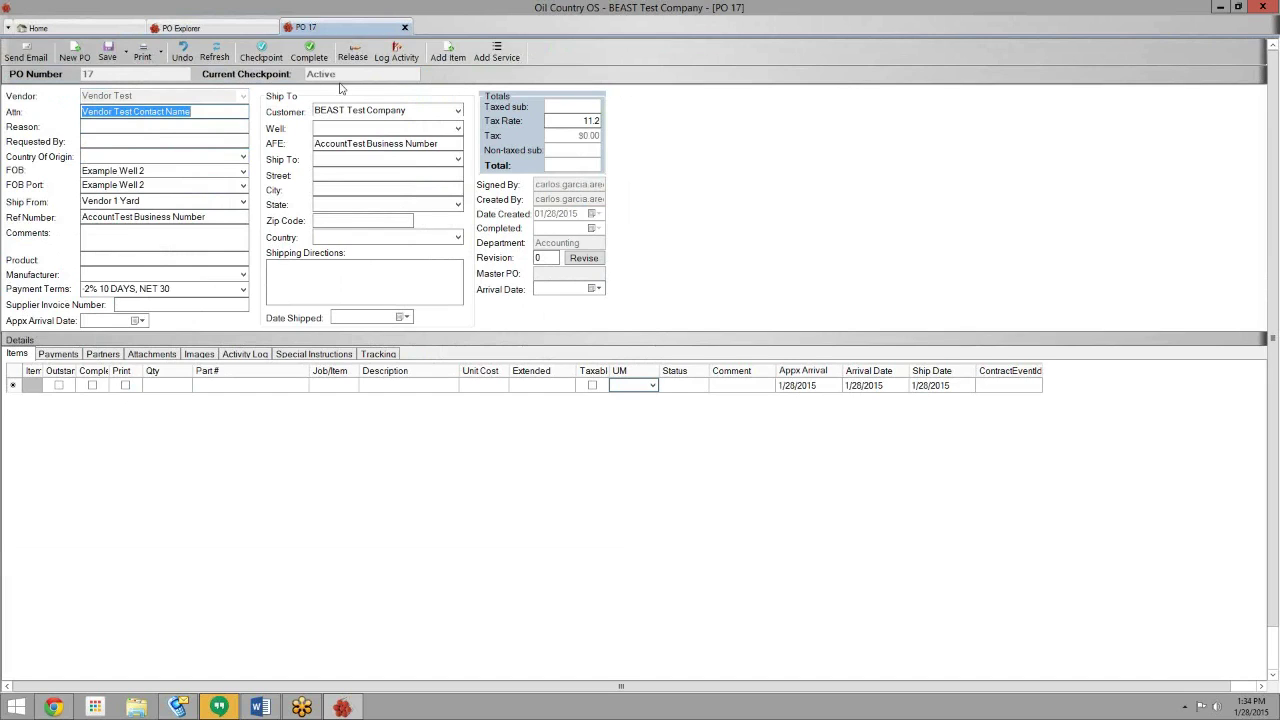
left_click(245, 127)
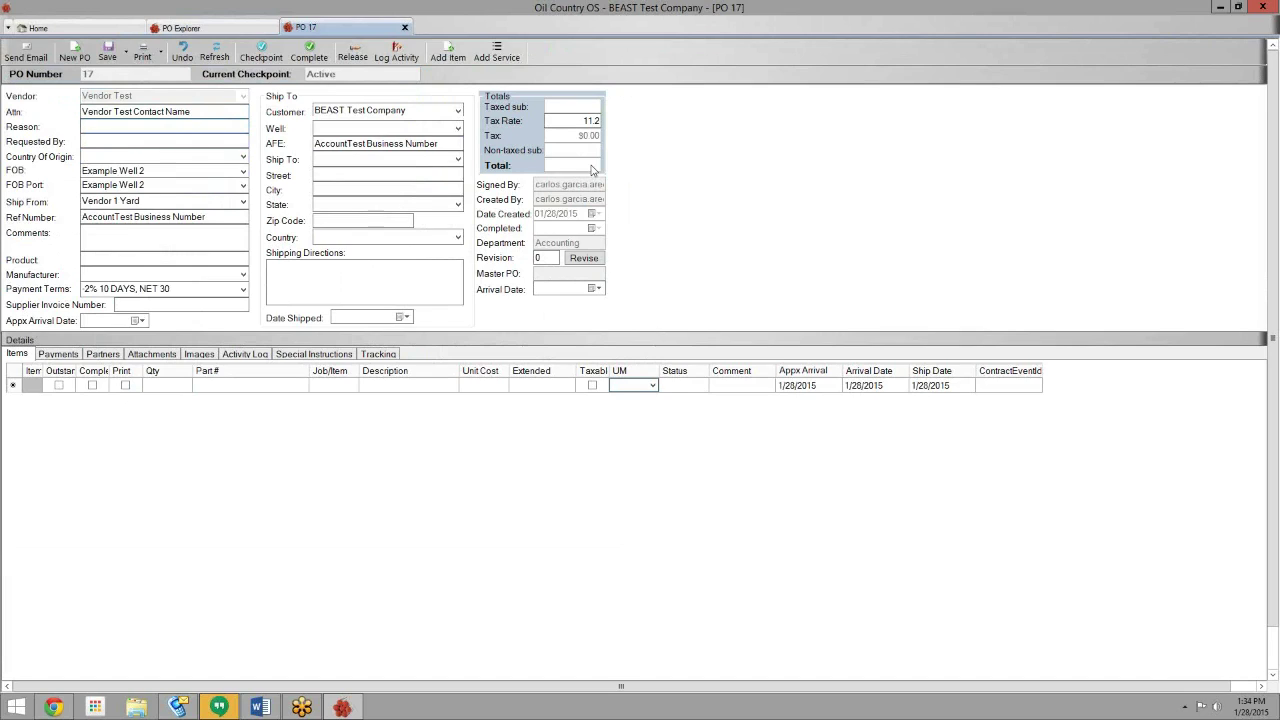
type("Restock")
key("Tab")
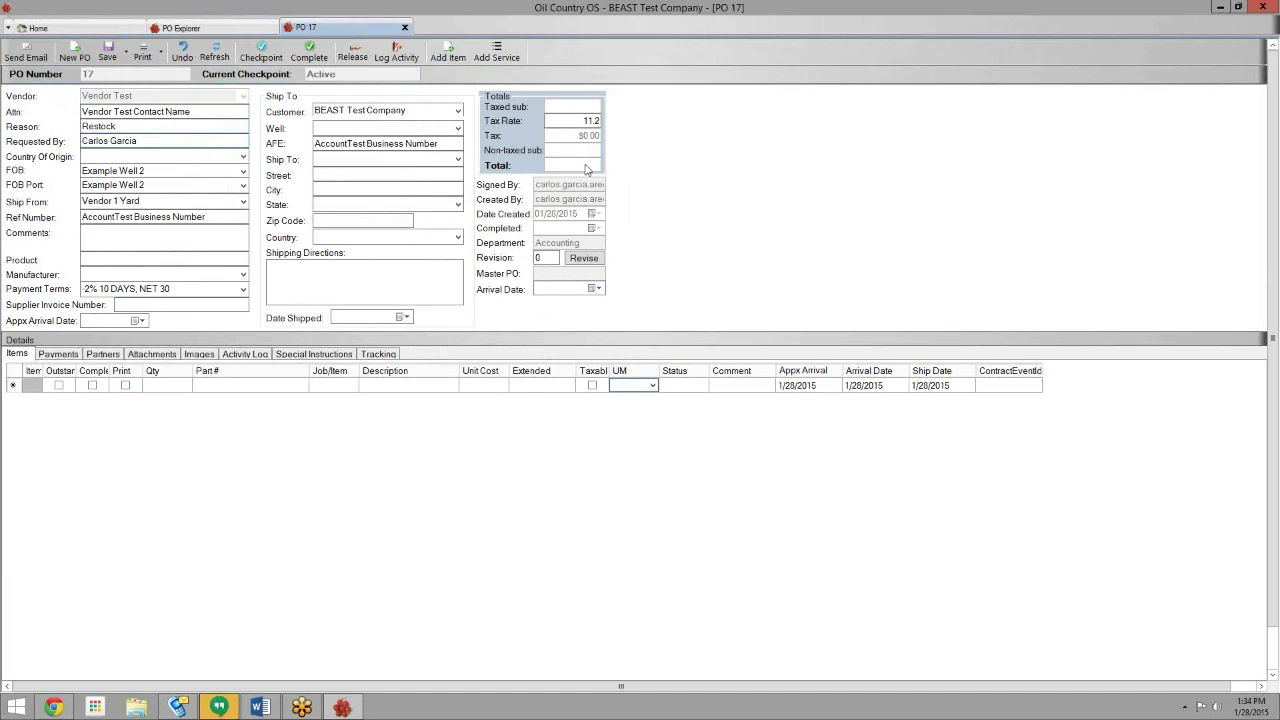
- Set country of origin to United States and add the comment 'This is where my comments go'
left_click(224, 160)
type("uni")
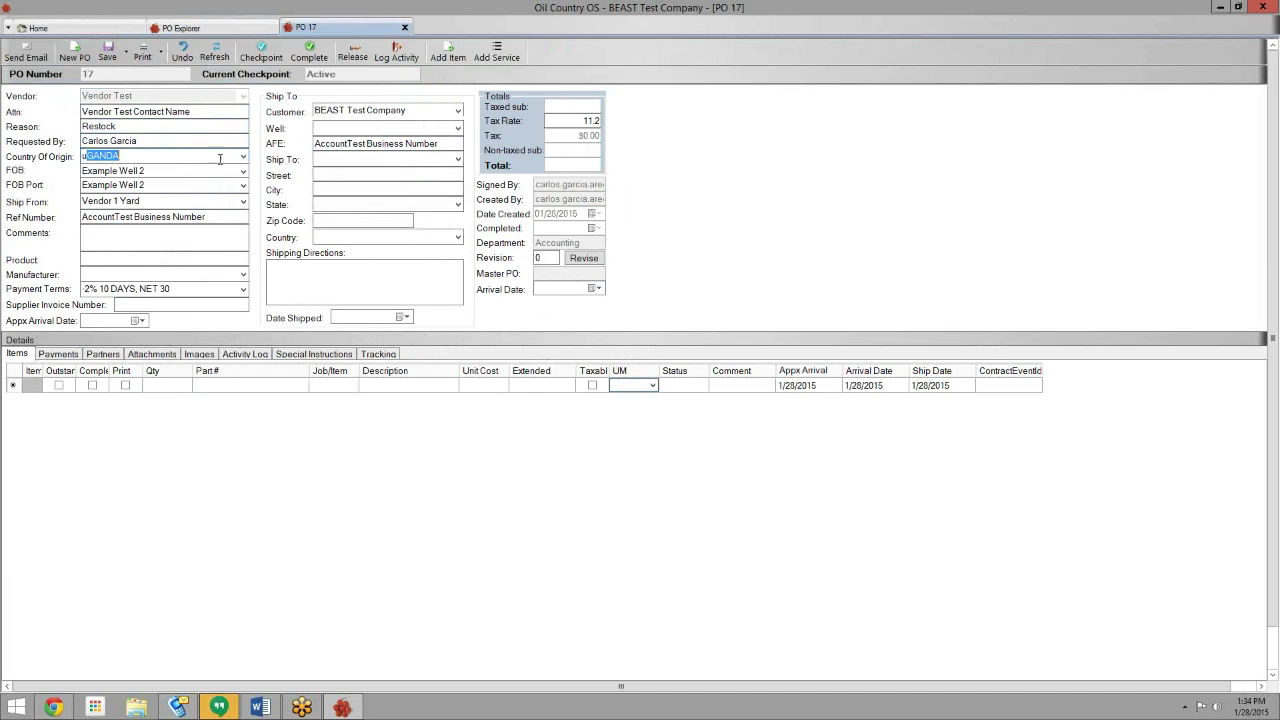
type("ted sTATES")
key("Tab")
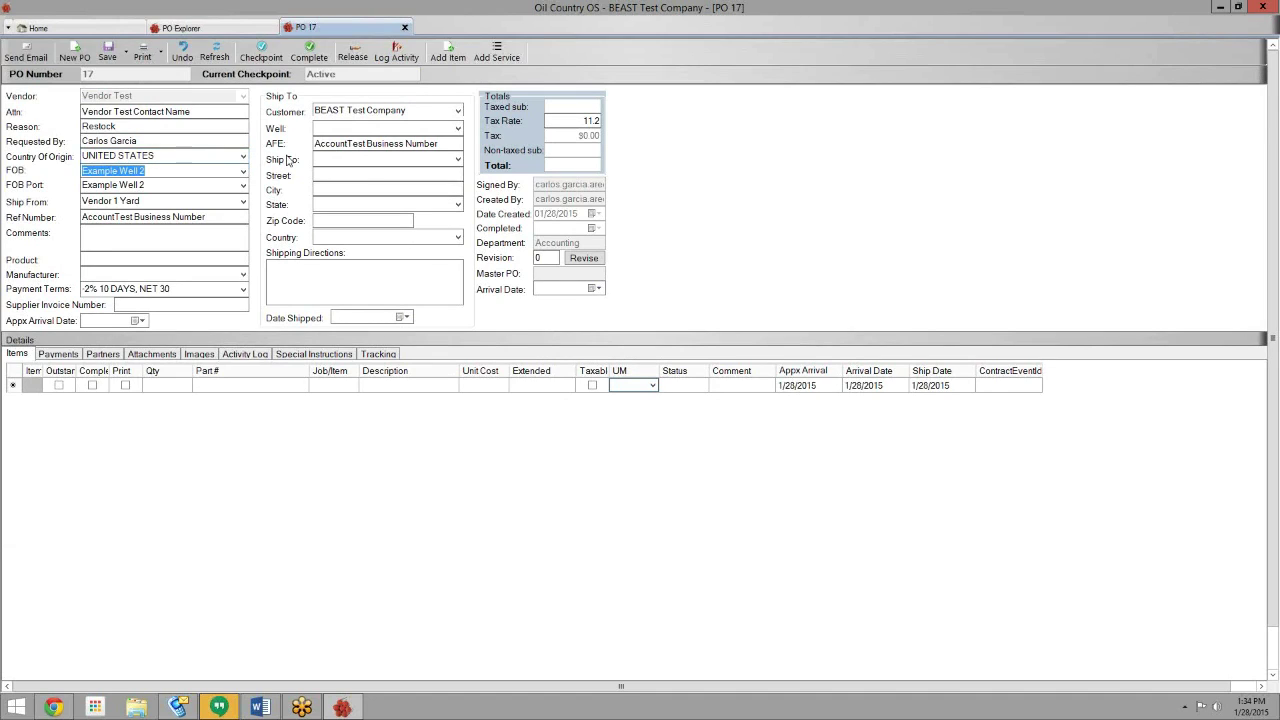
left_click(112, 240)
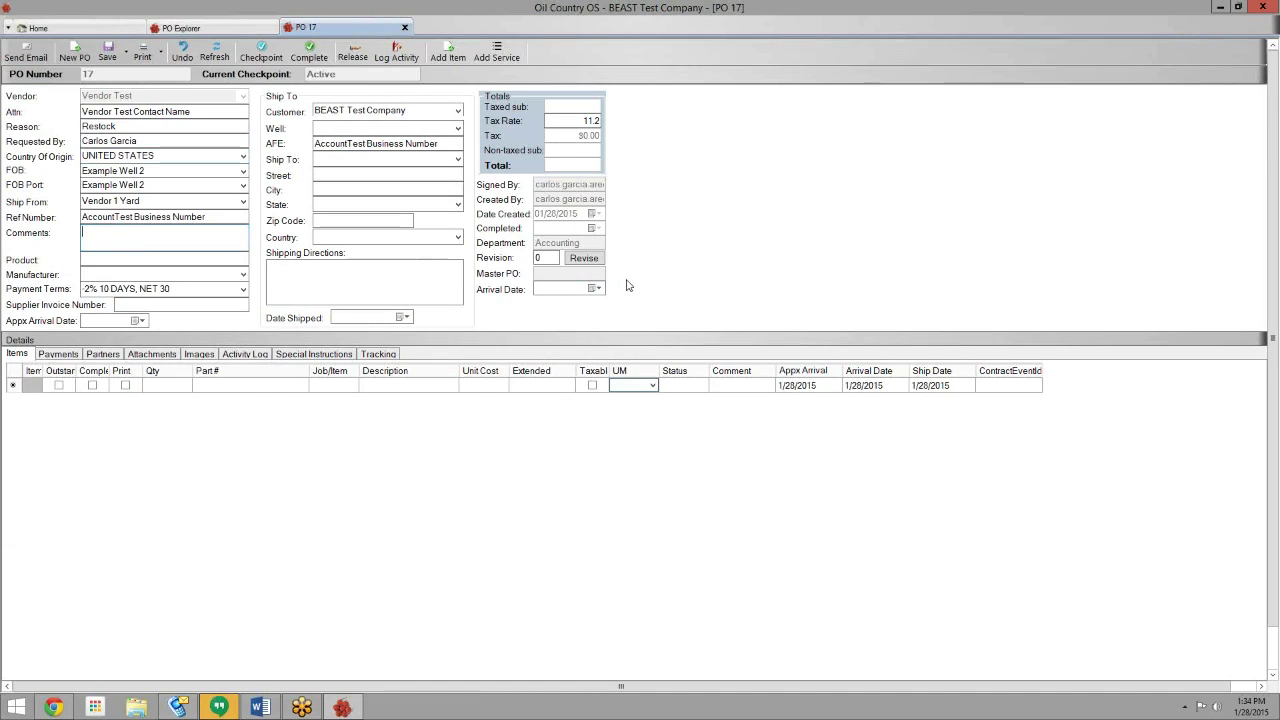
type("This is where my comm")
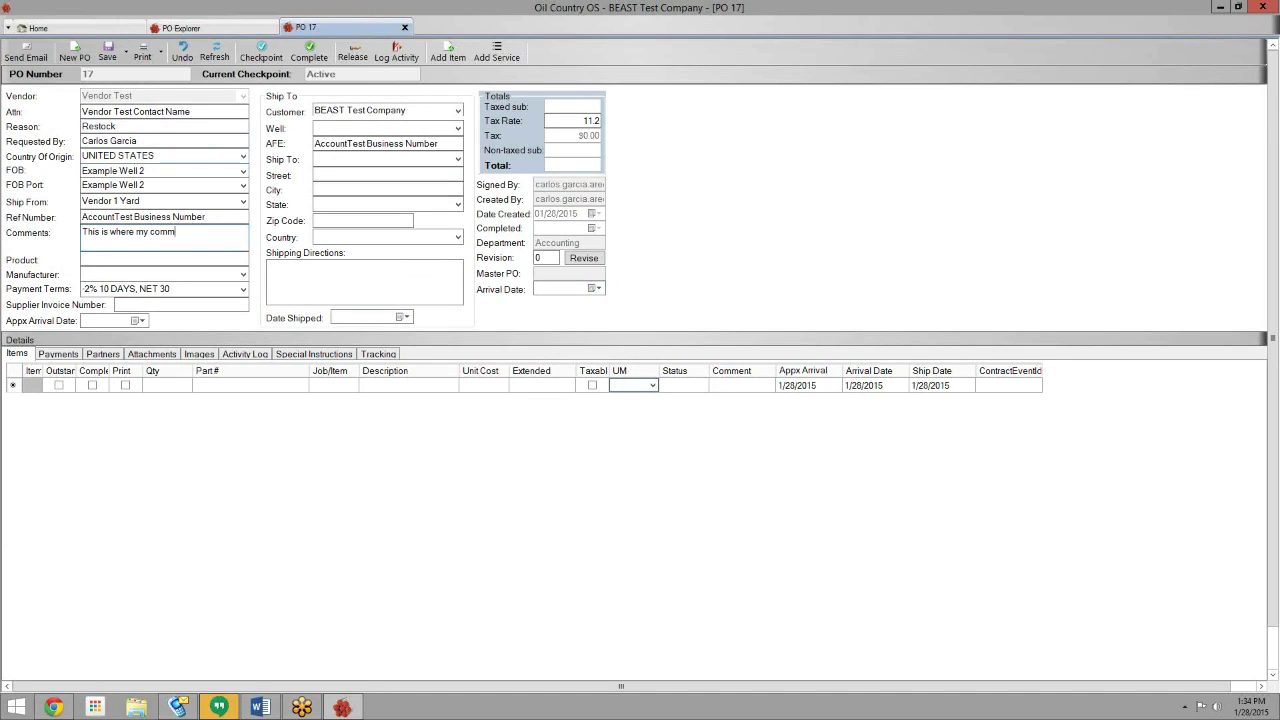
type("ments go")
key("Left")
key("Left")
key("Left")
key("Left")
key("Left")
key("Left")
key("Left")
key("BackSpace")
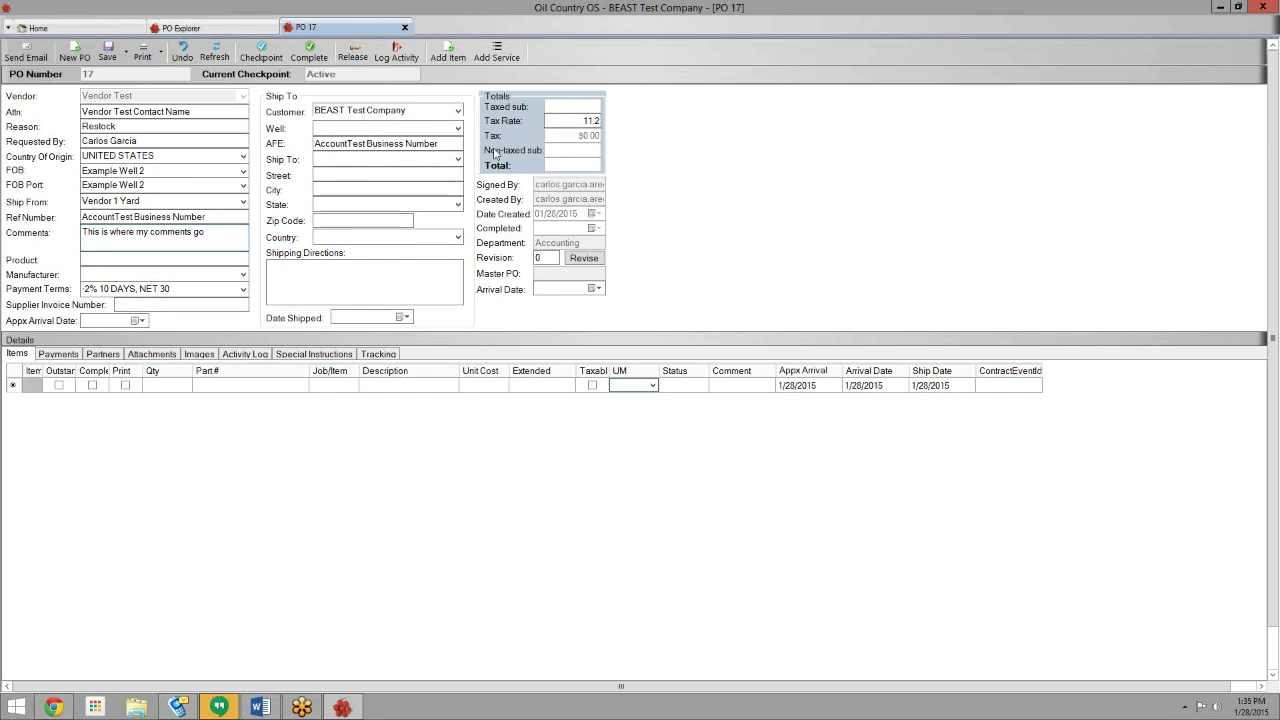
- Ship PO 17 to well WebinarYard1 and save the order
left_click(457, 129)
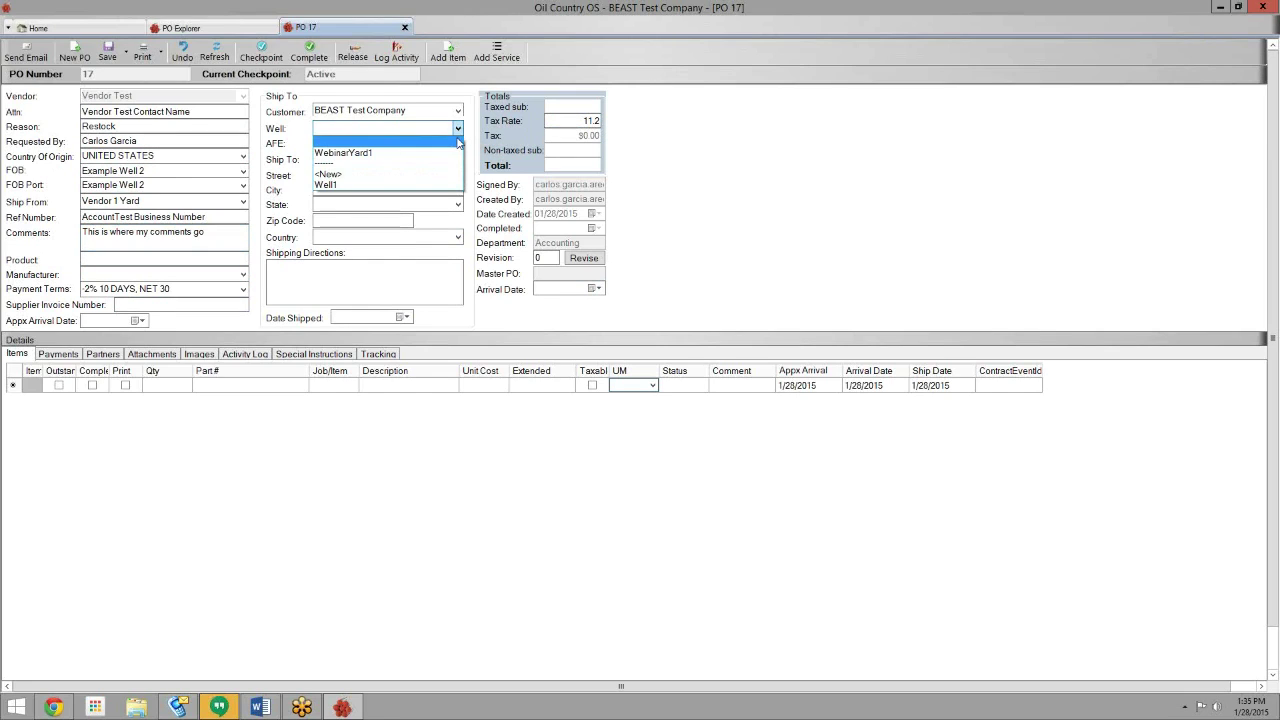
left_click(456, 153)
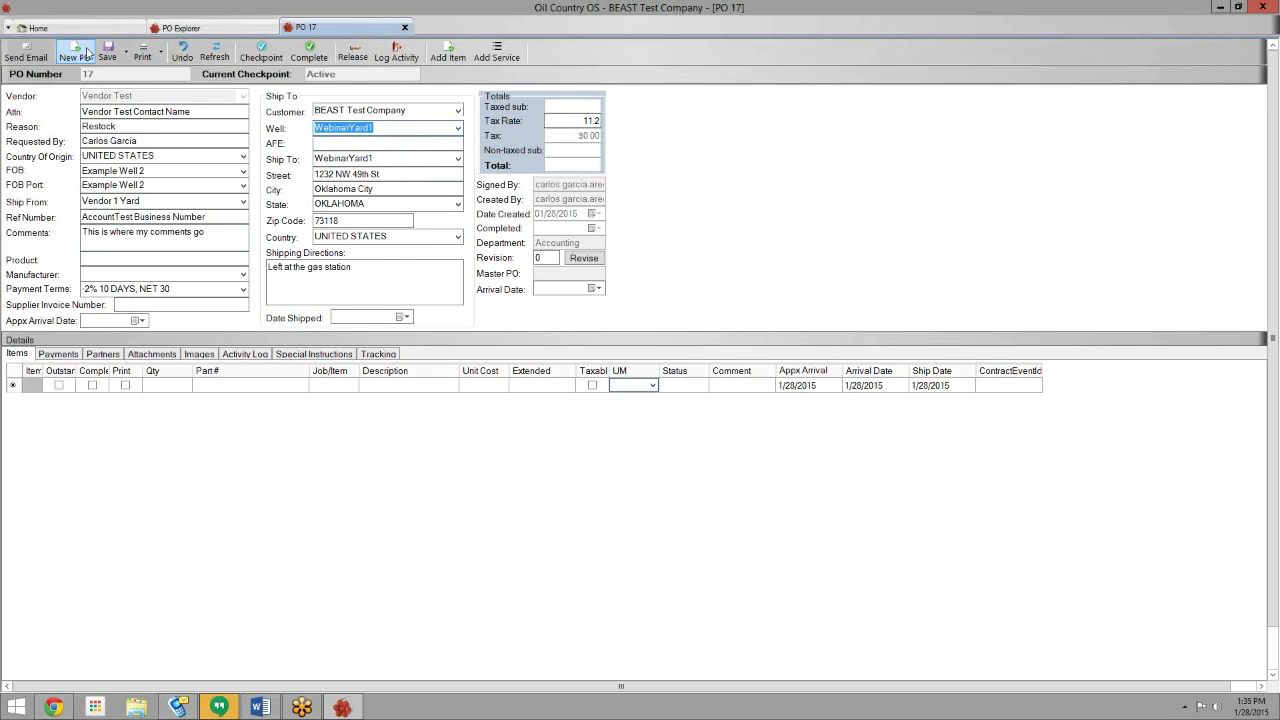
left_click(107, 51)
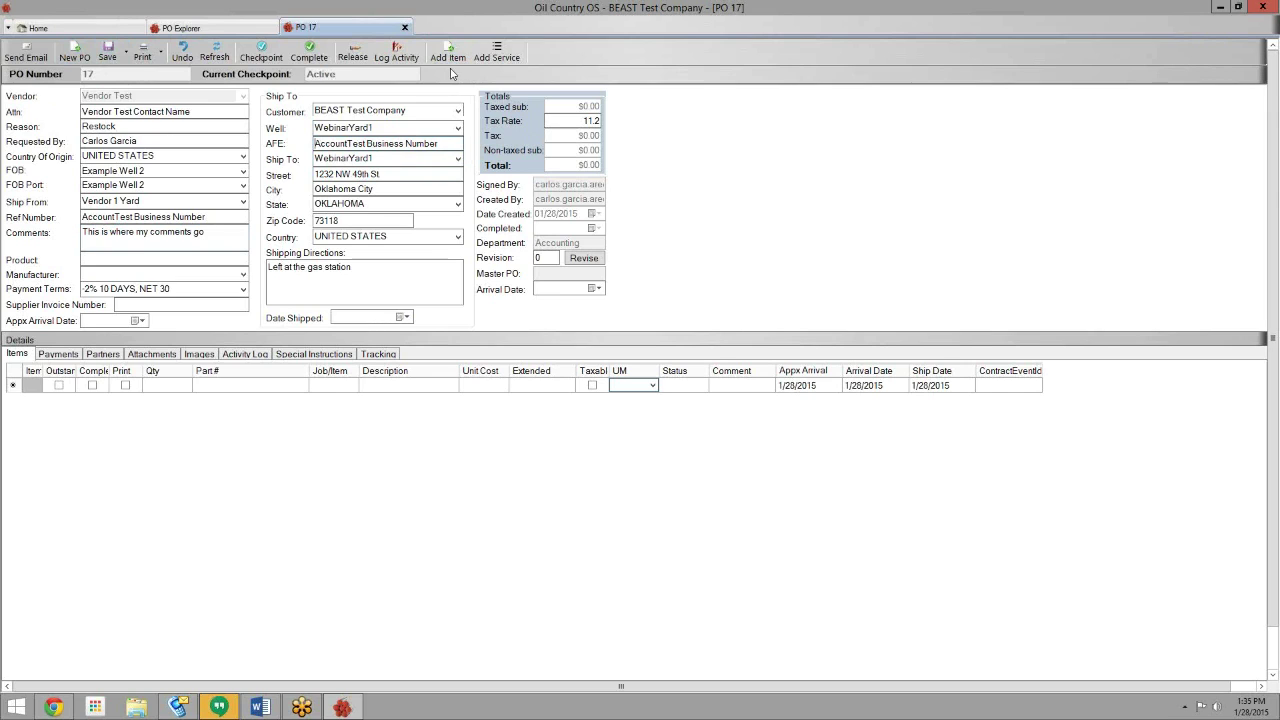
- Add a line item by master part number: size 2 1/16, part J-55 4.50 8rd NUE
left_click(451, 65)
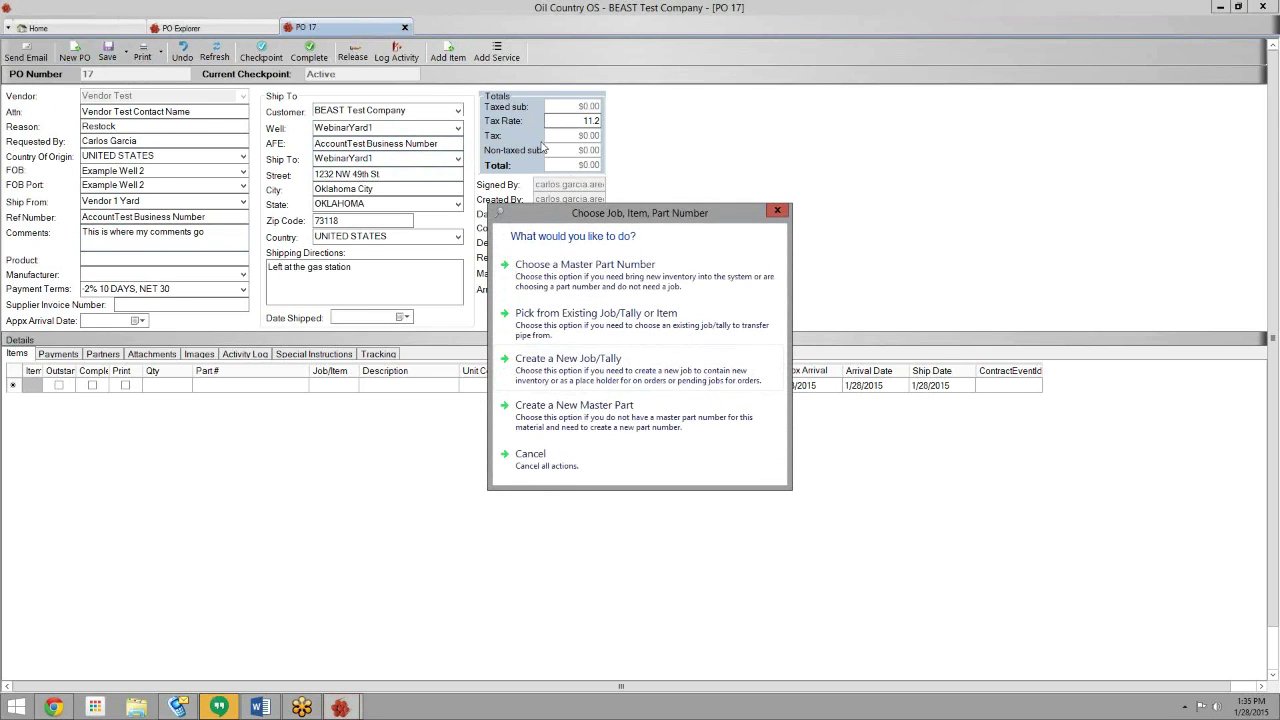
left_click_drag(585, 214, 720, 71)
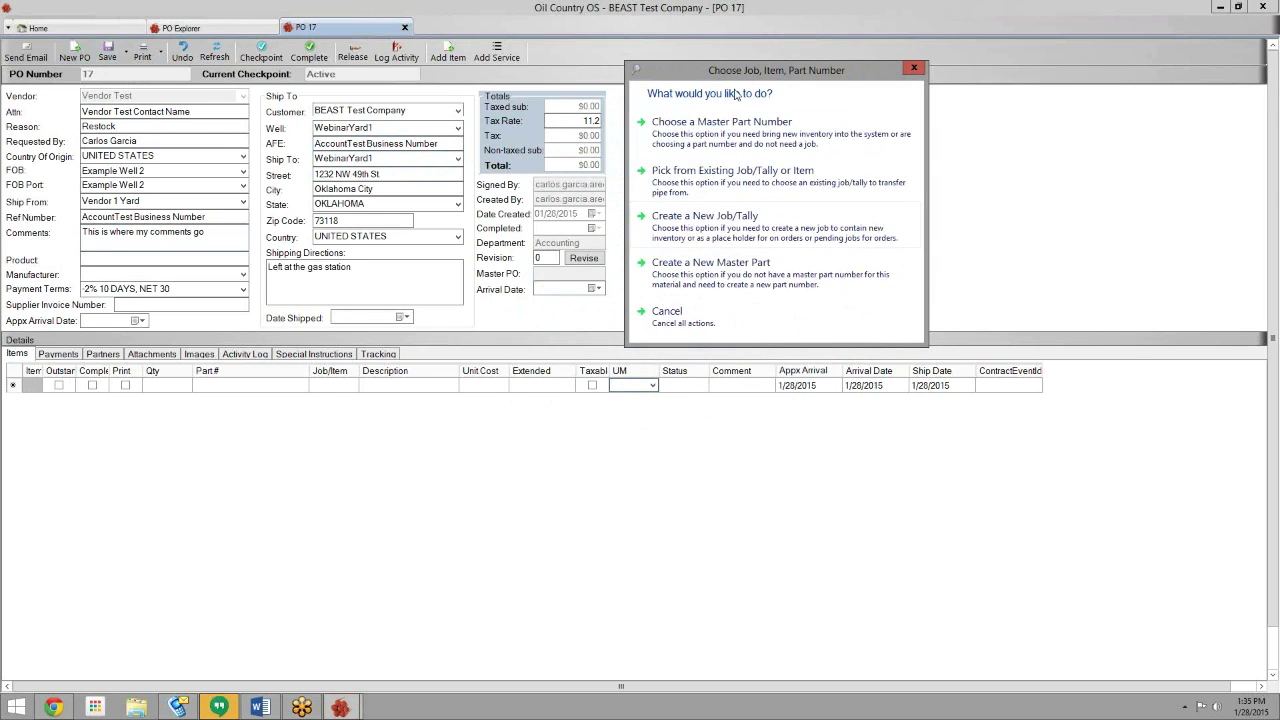
left_click(718, 121)
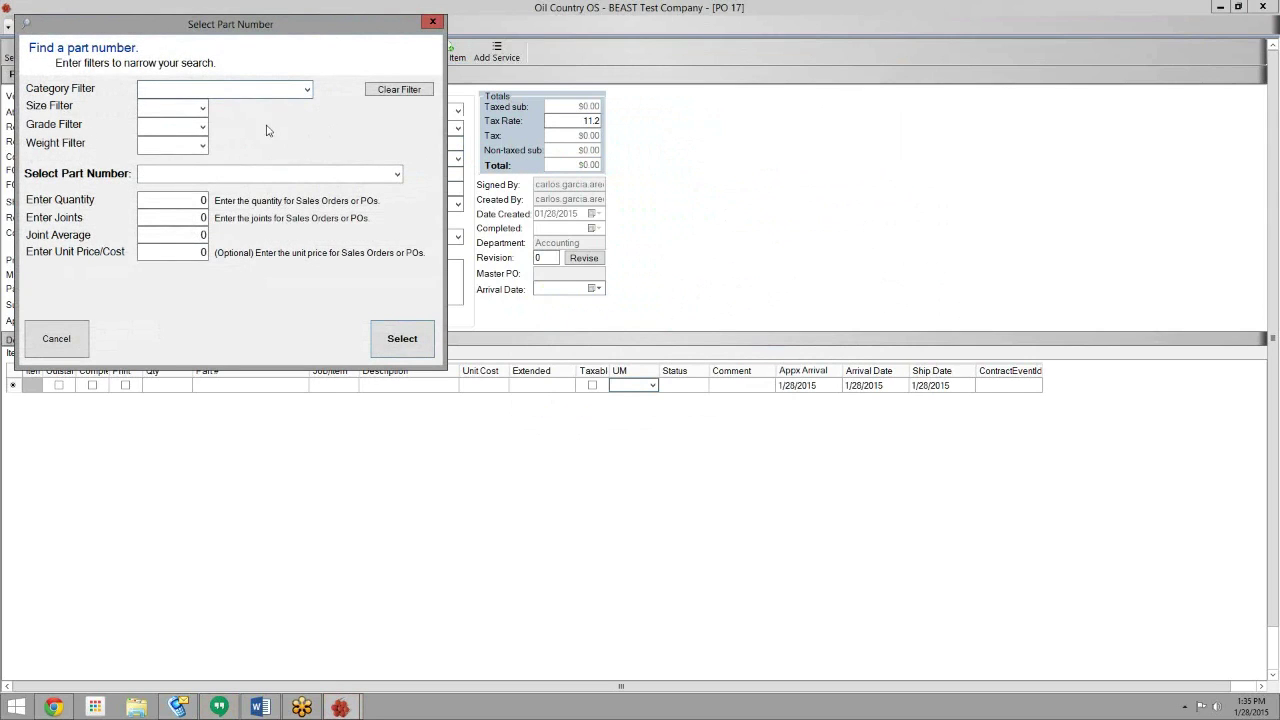
left_click(202, 108)
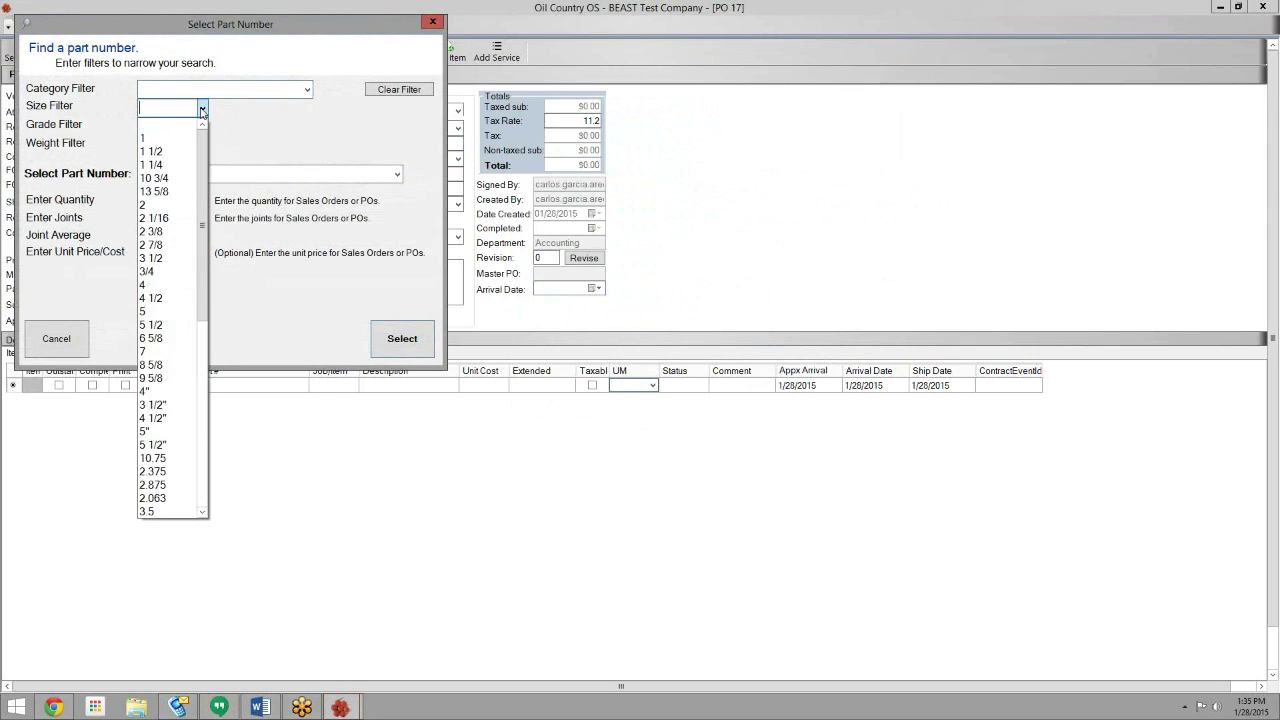
left_click(178, 217)
left_click(397, 175)
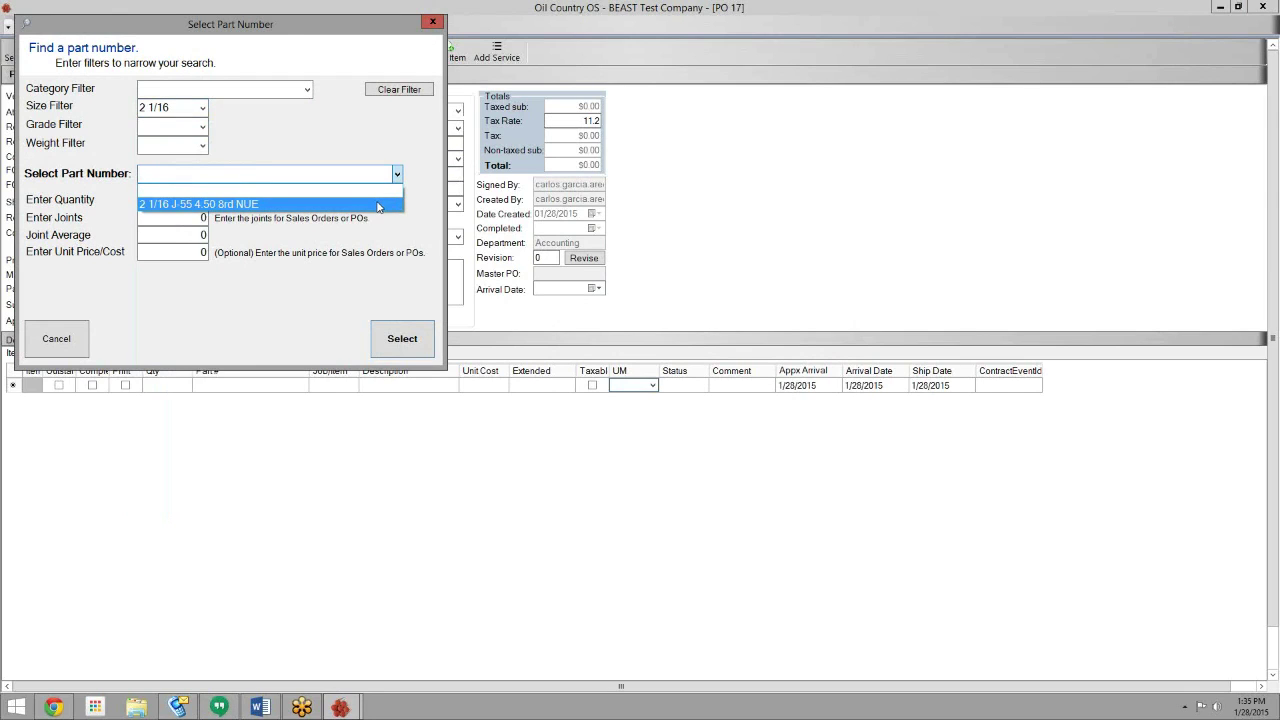
left_click(378, 205)
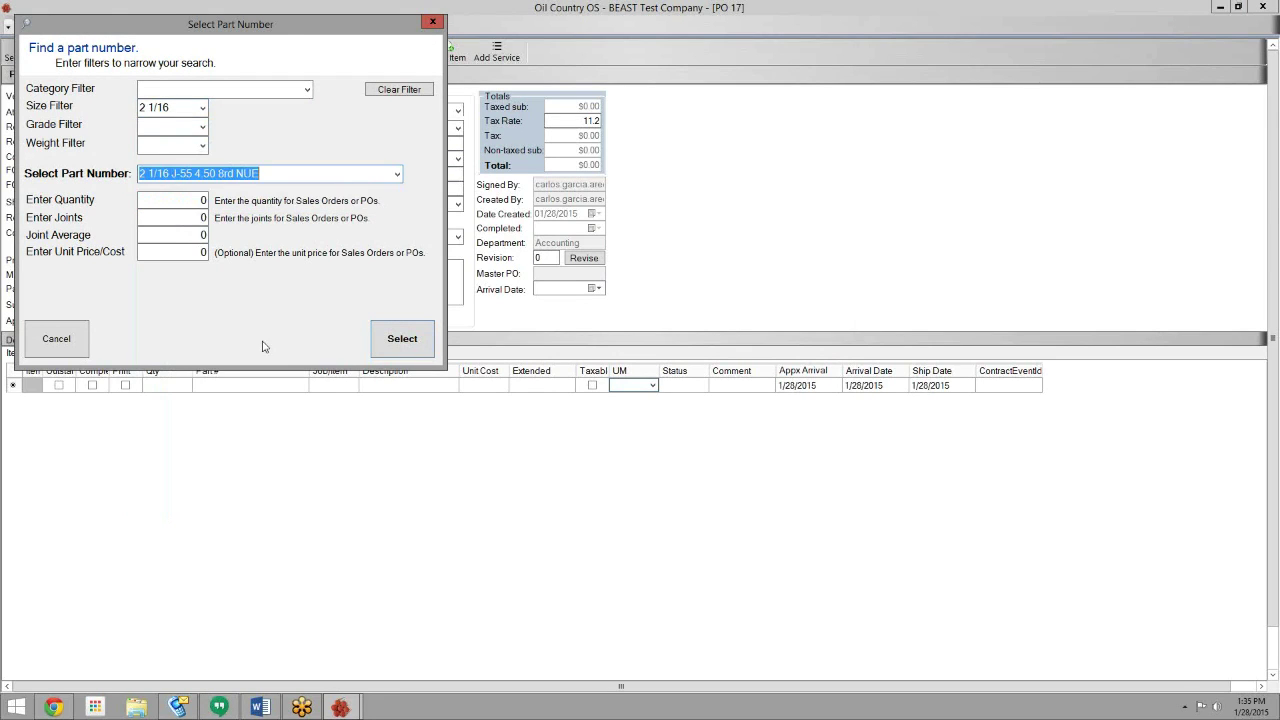
- Enter quantity 3,100 ft and 100 joints so the joint average becomes 31 ft
left_click(172, 199)
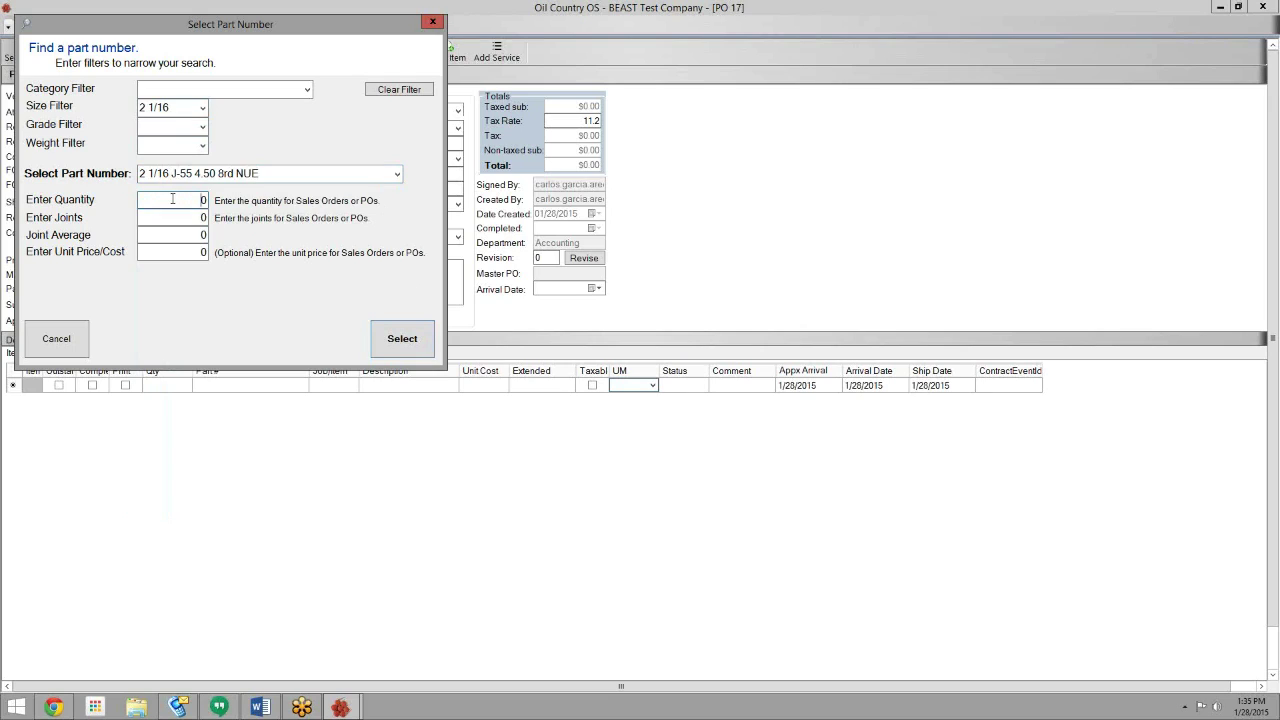
double_click(203, 200)
type("31")
key("Tab")
type("100")
key("Tab")
key("Tab")
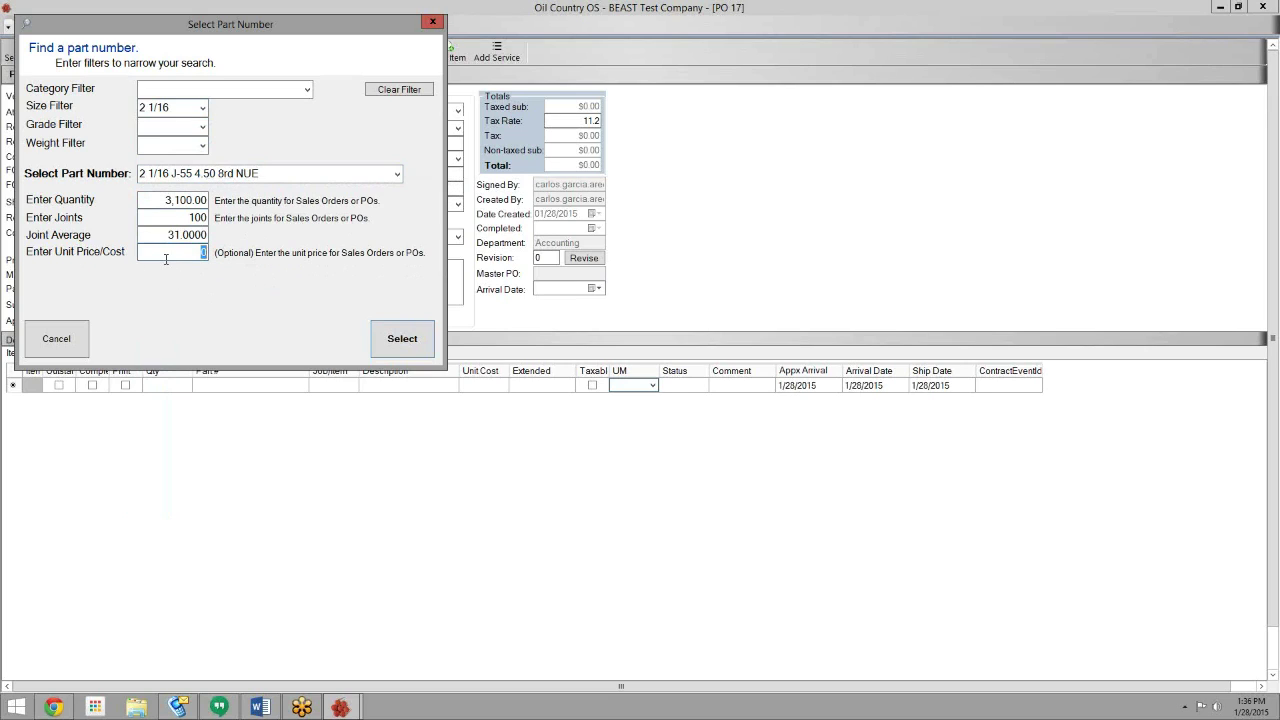
- Add the 3,100 ft pipe to PO 17's Items grid, totalling $13,950.00
left_click(400, 340)
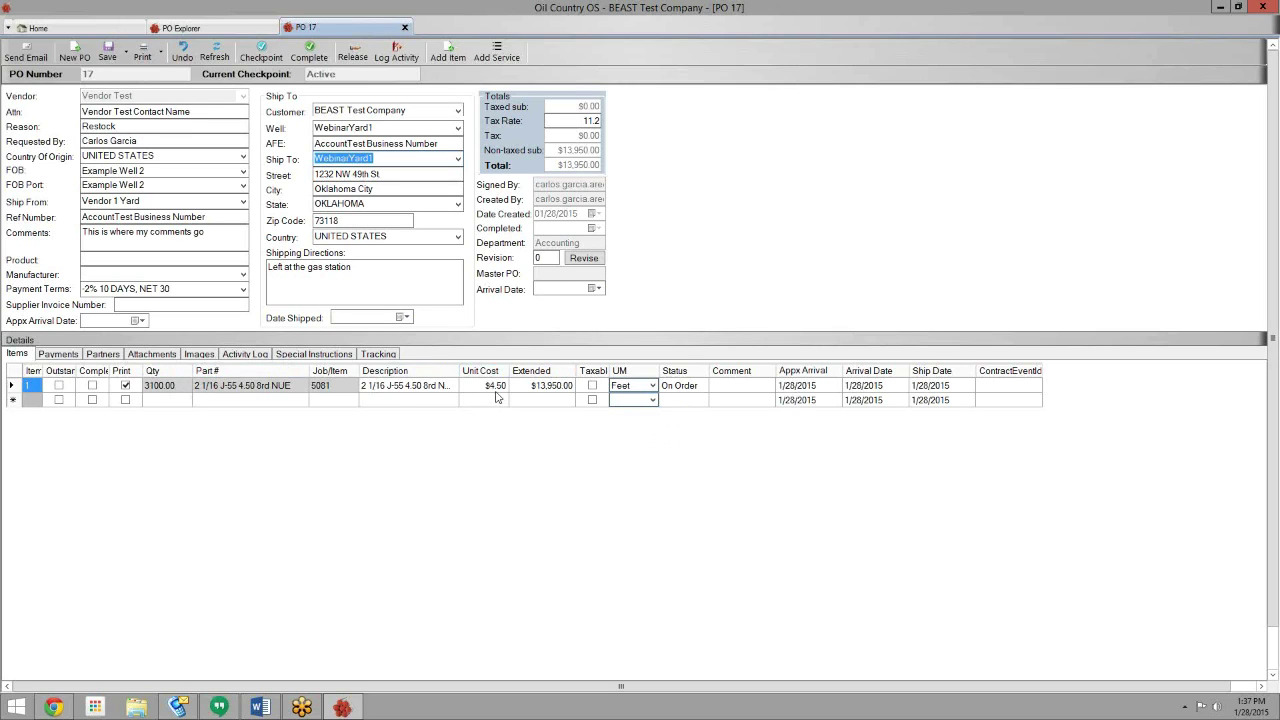
left_click(205, 391)
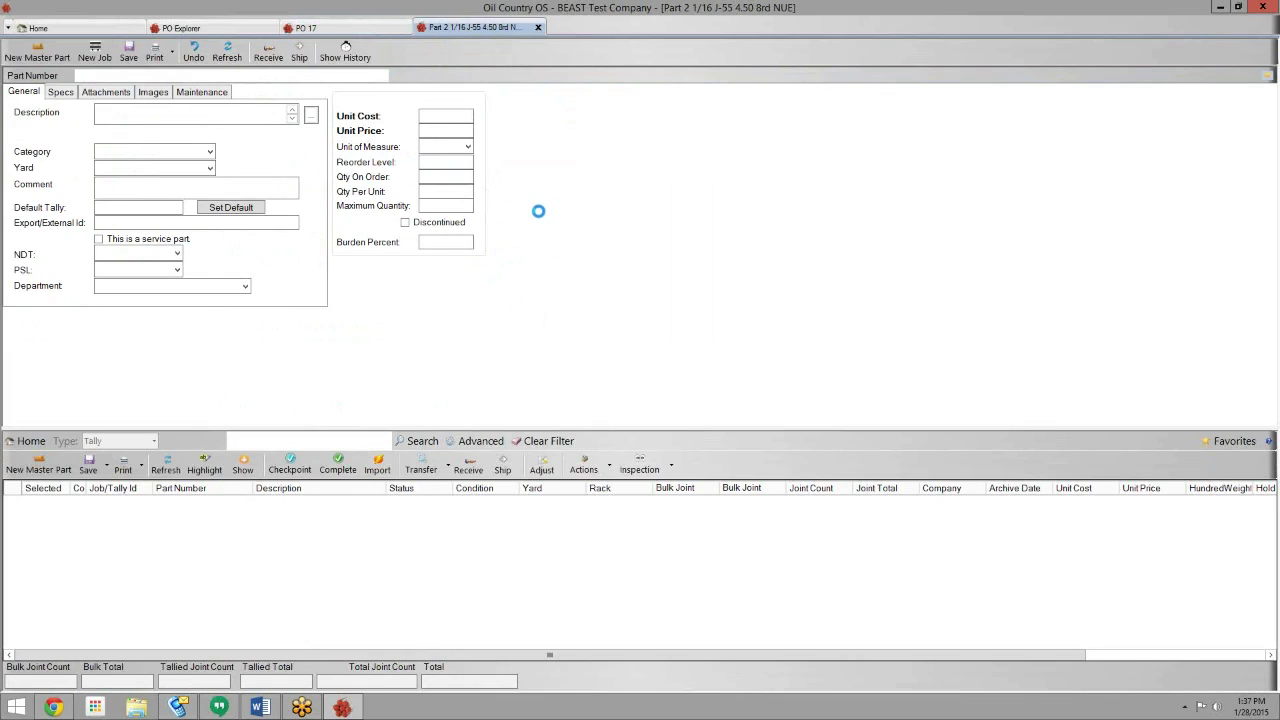
left_click(470, 131)
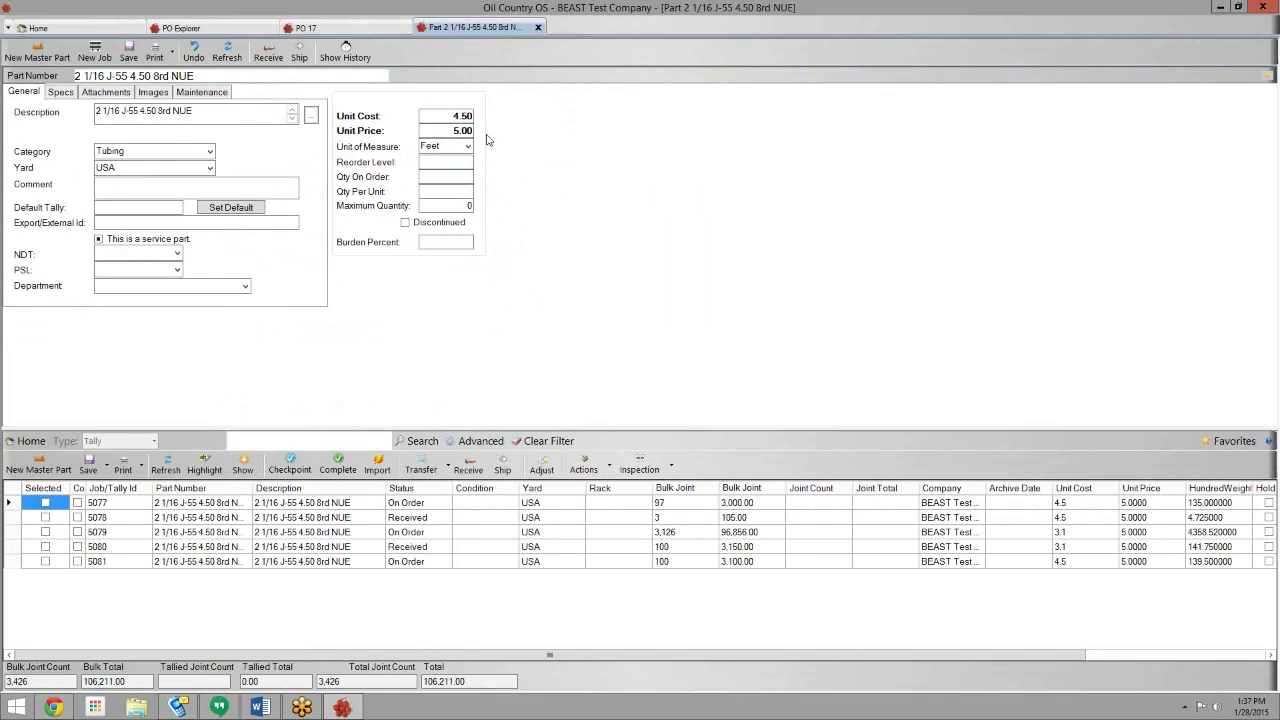
left_click(450, 116)
left_click_drag(450, 116, 480, 120)
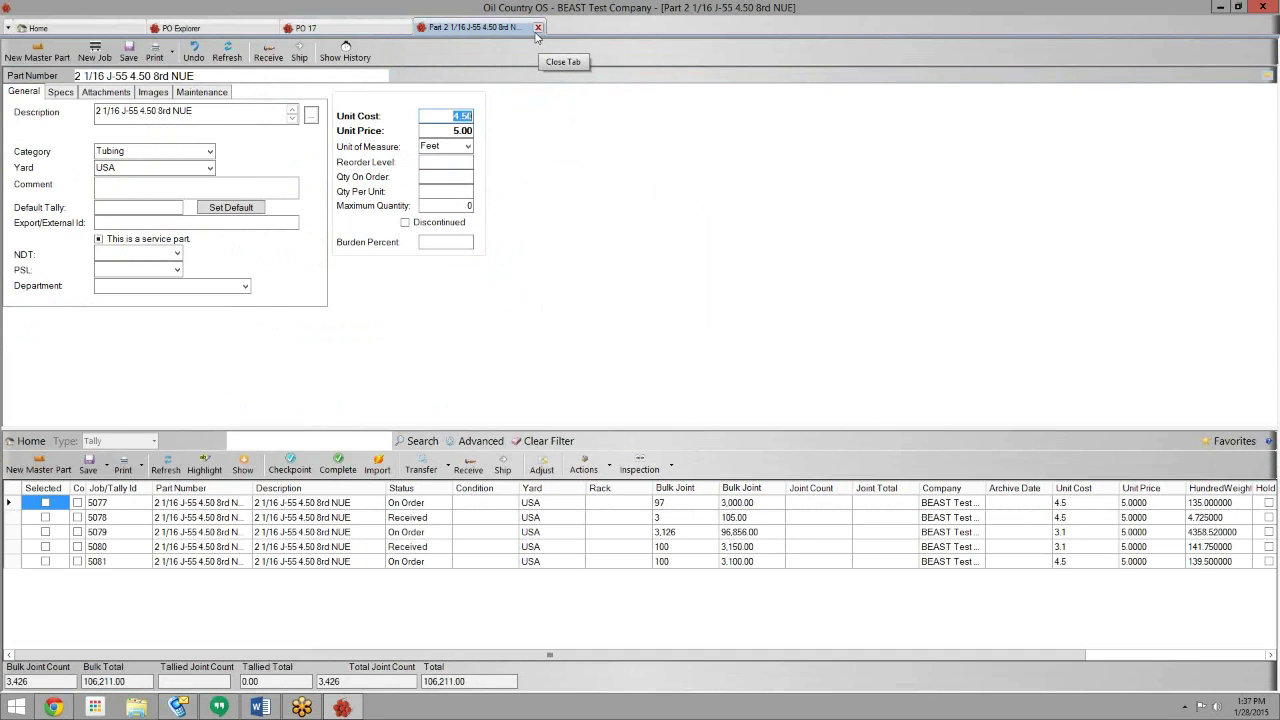
left_click(537, 27)
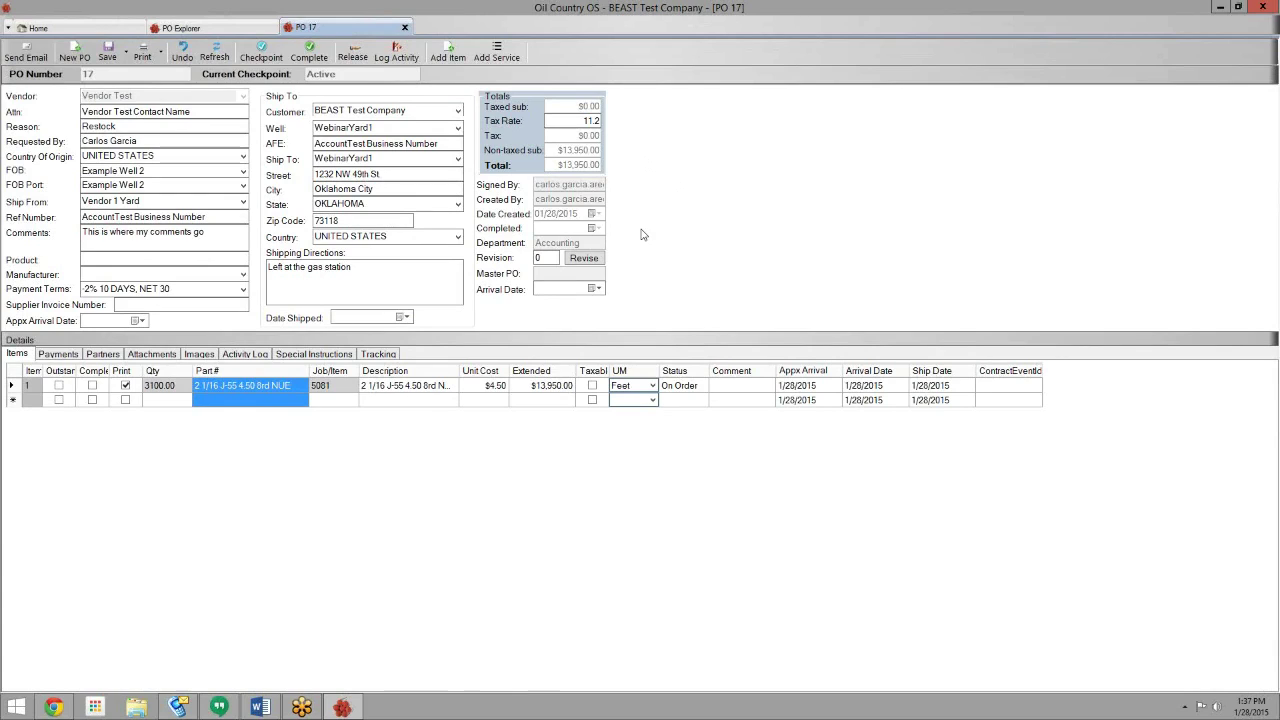
- Save PO 17, then preview and close its two-page purchase order report
left_click(110, 58)
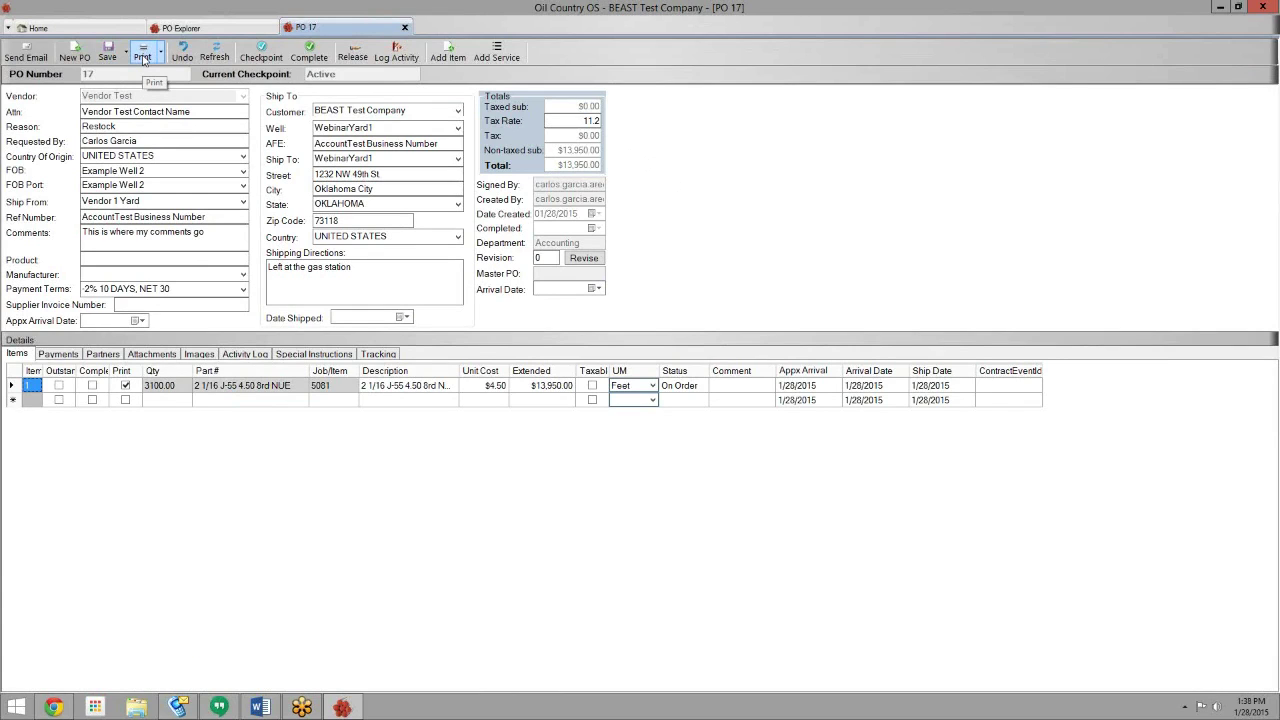
left_click(145, 56)
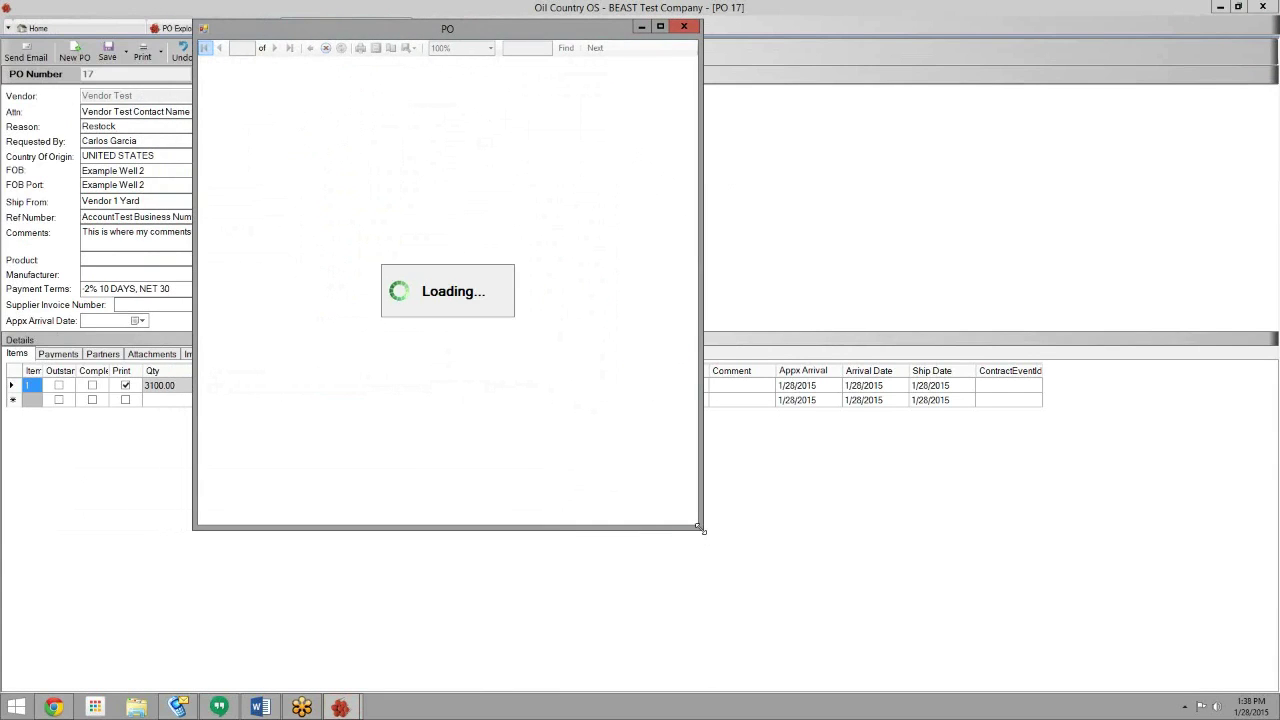
left_click_drag(701, 530, 827, 681)
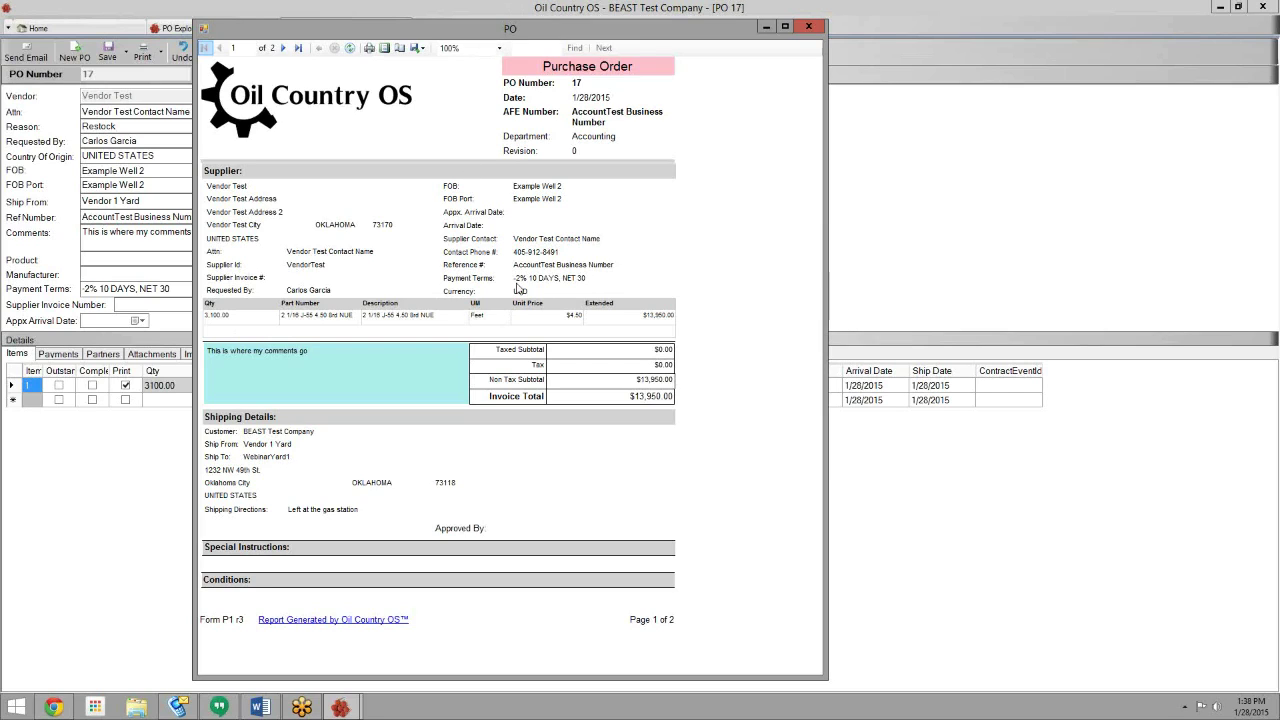
left_click(809, 29)
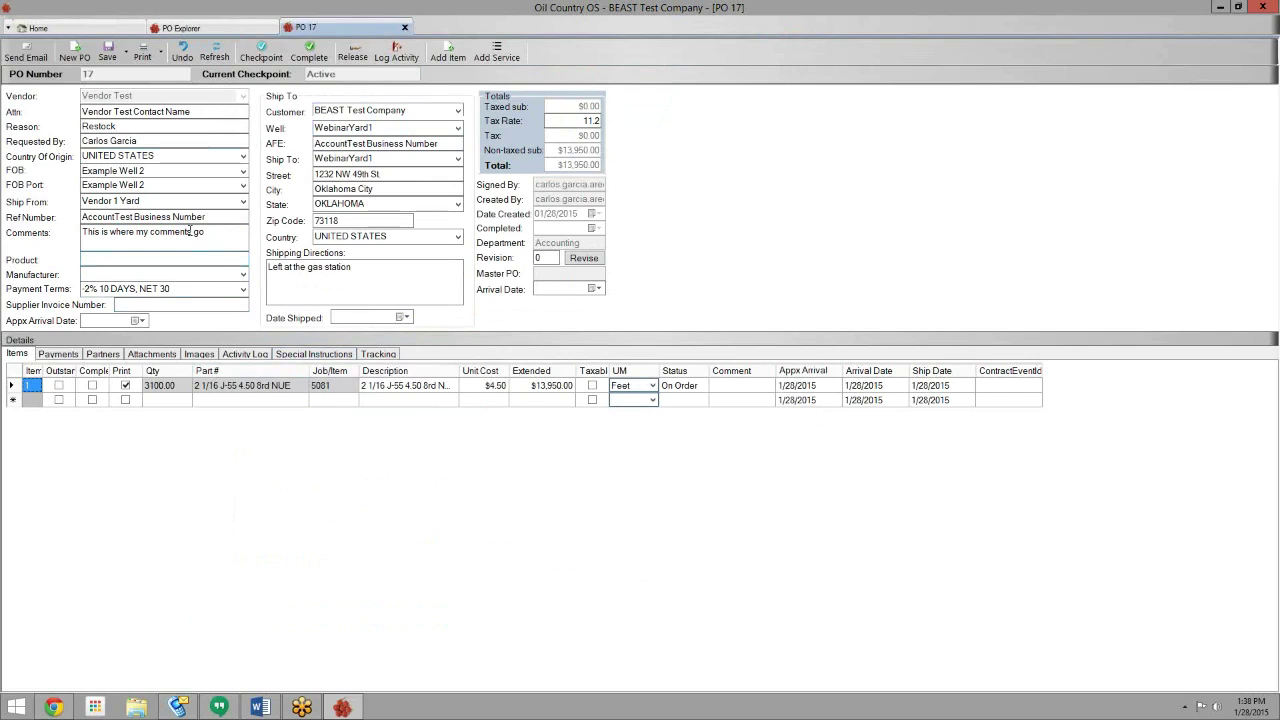
left_click(28, 52)
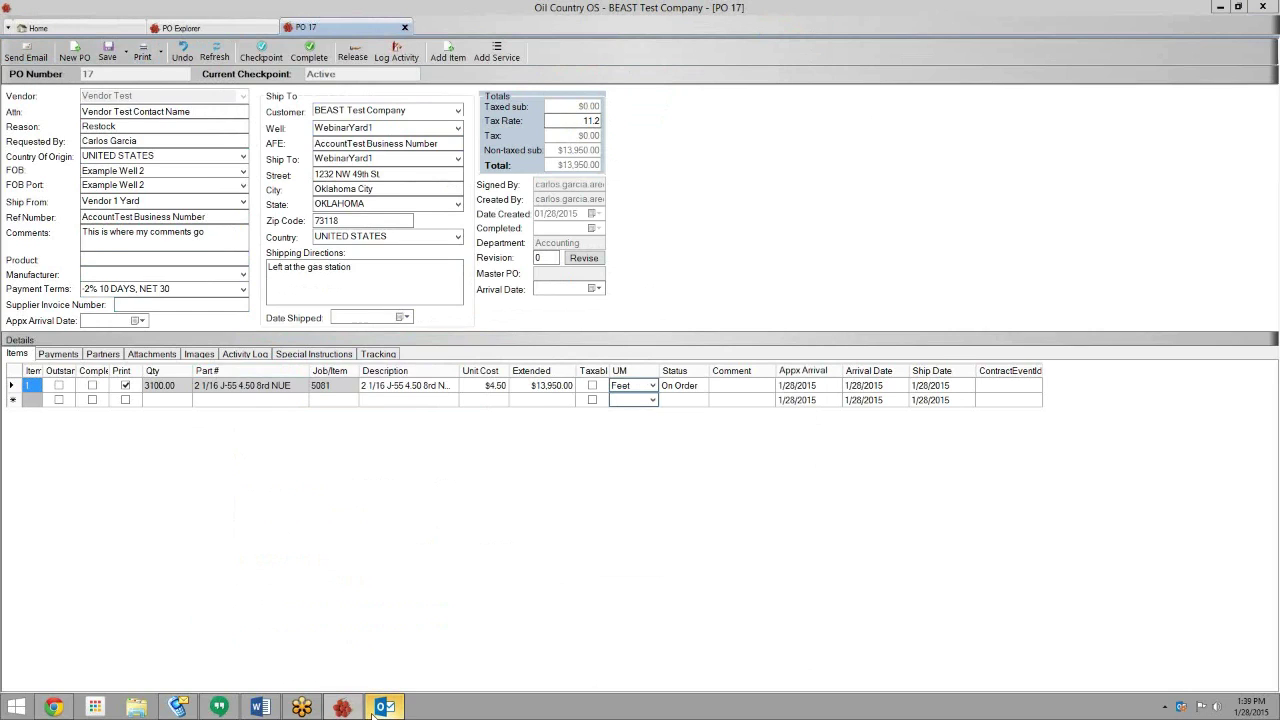
left_click_drag(421, 237, 310, 238)
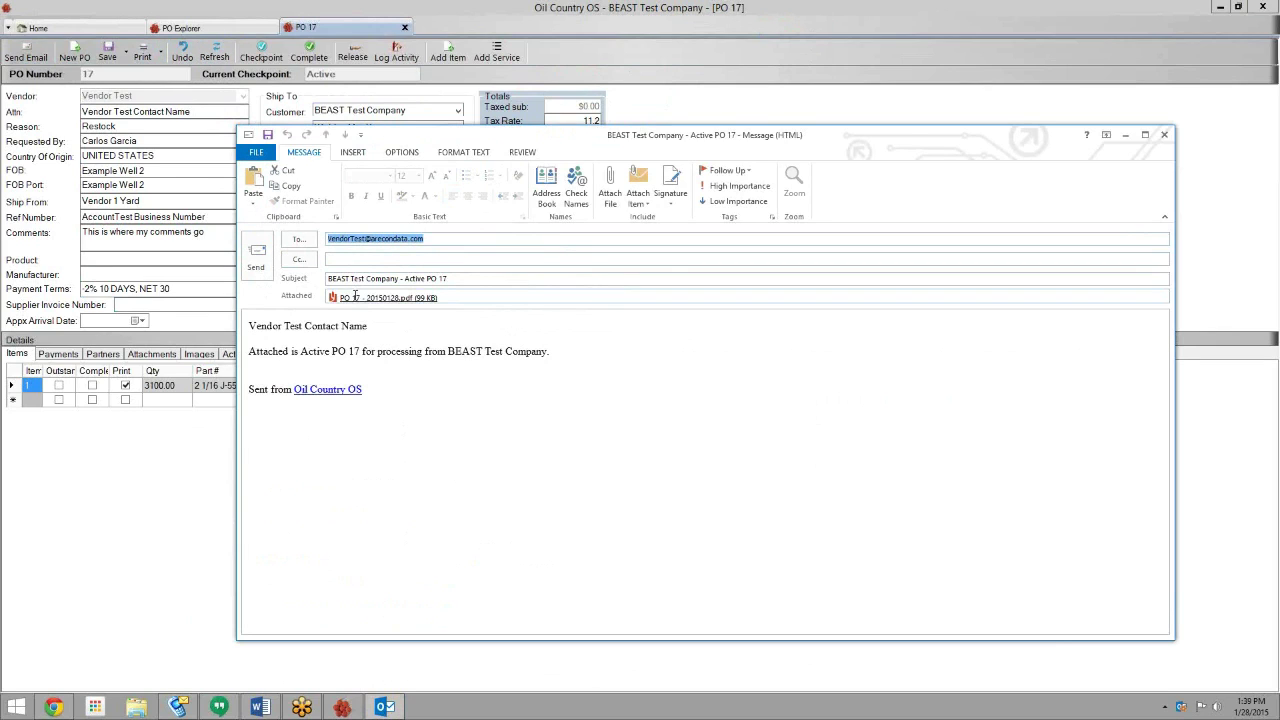
left_click(439, 298)
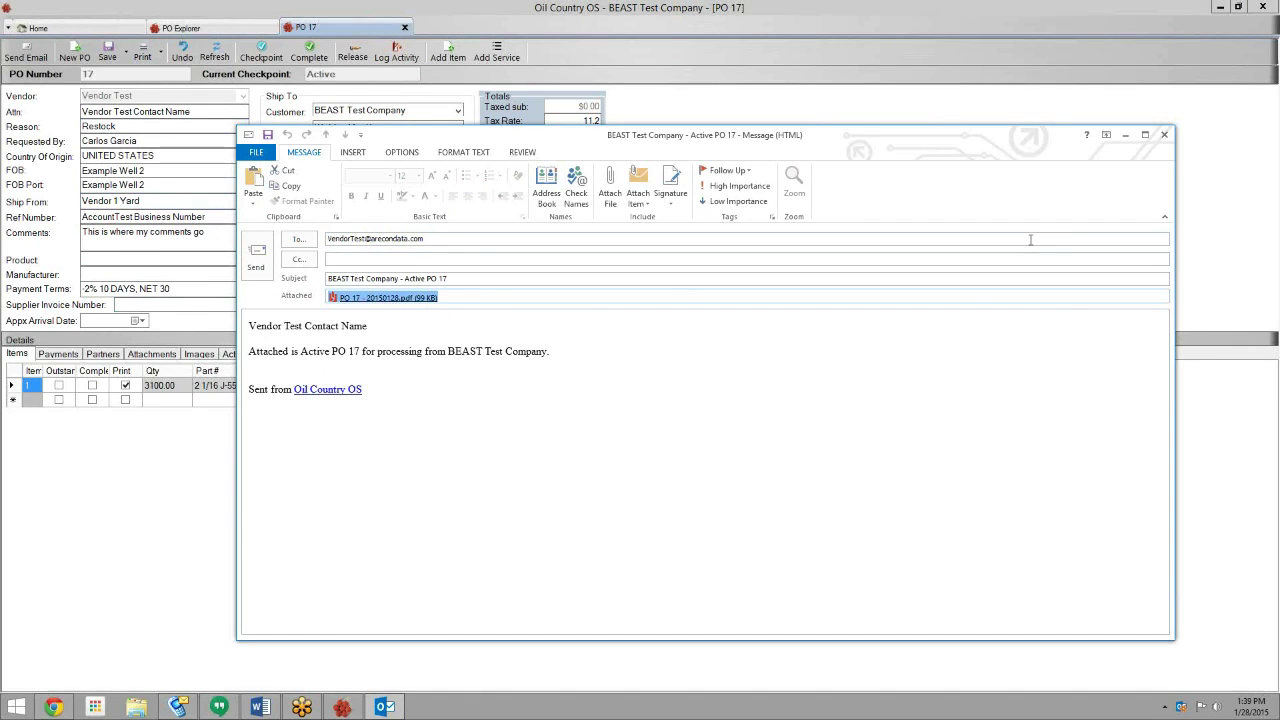
left_click(1164, 136)
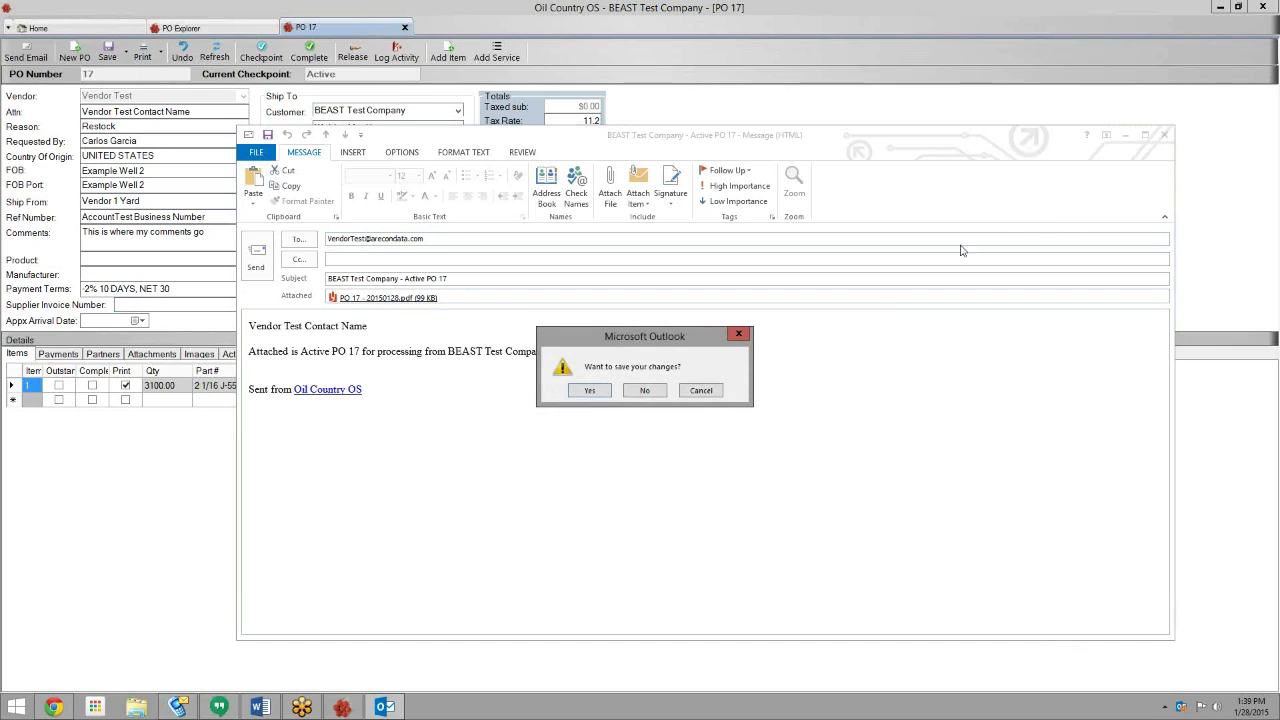
left_click(664, 393)
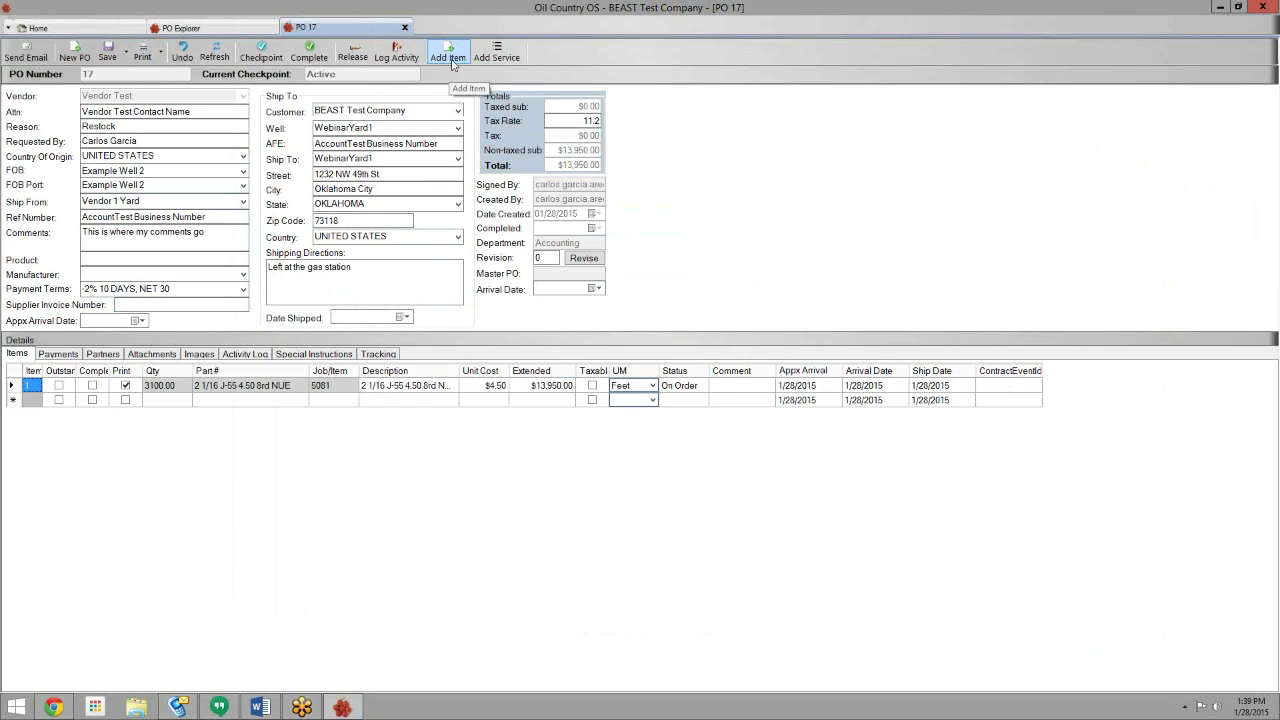
- Add an item picked from existing job 5081 as the transfer source
left_click(449, 57)
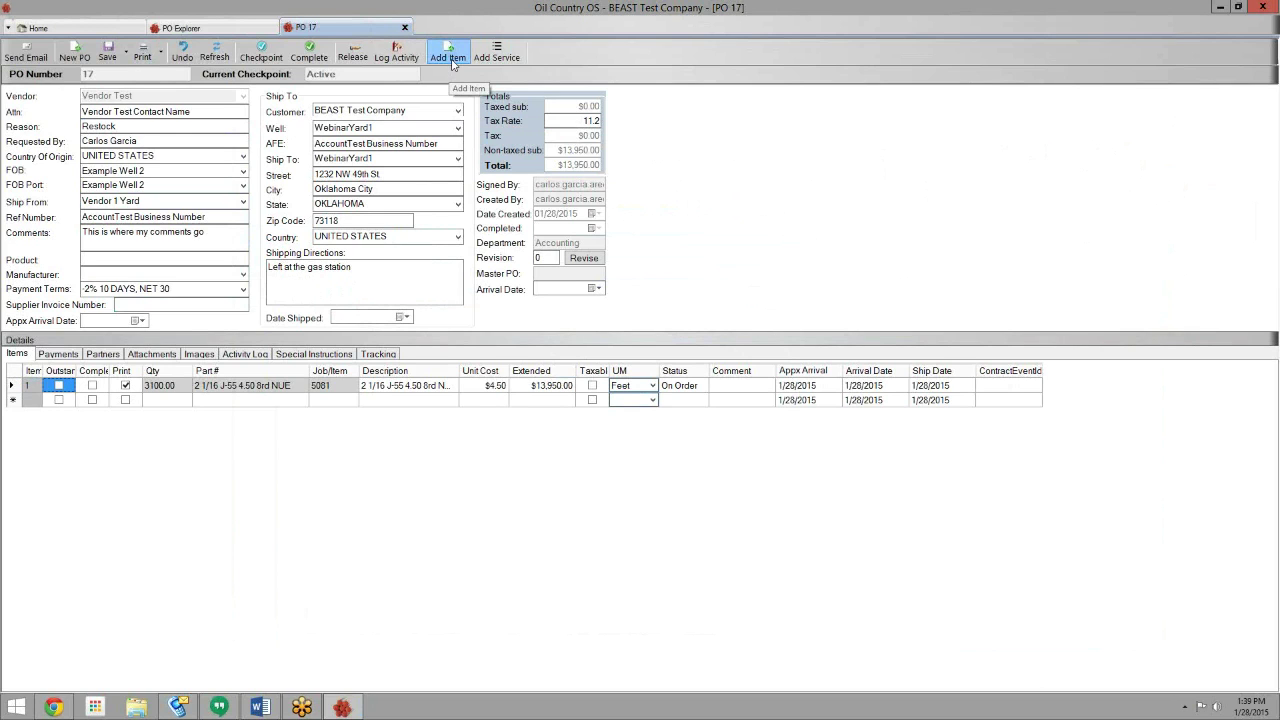
left_click_drag(586, 218, 719, 61)
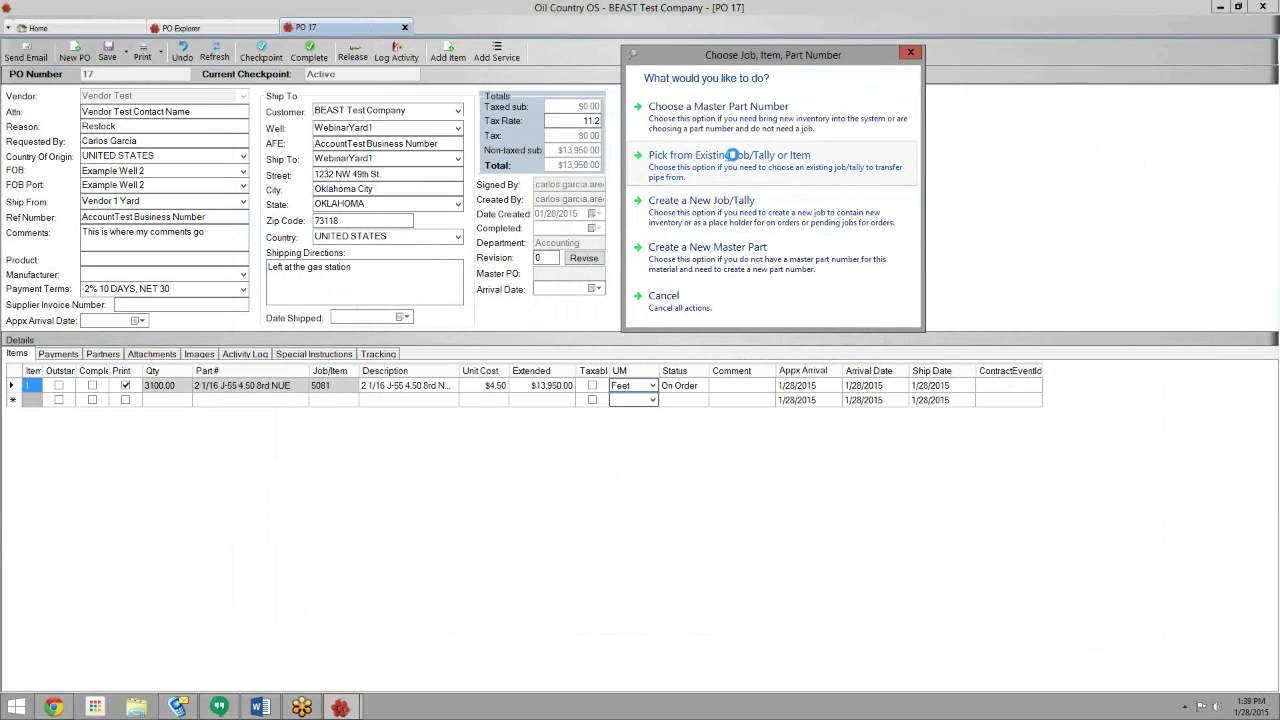
left_click(735, 160)
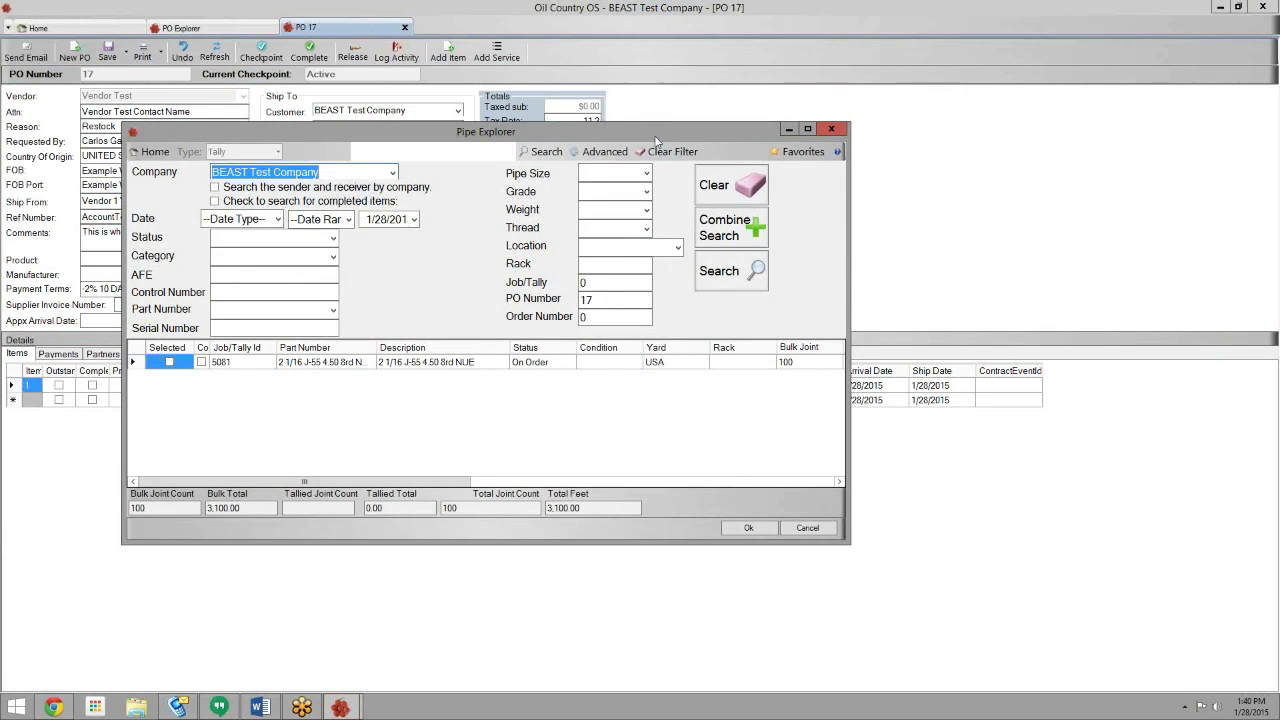
left_click_drag(655, 136, 872, 65)
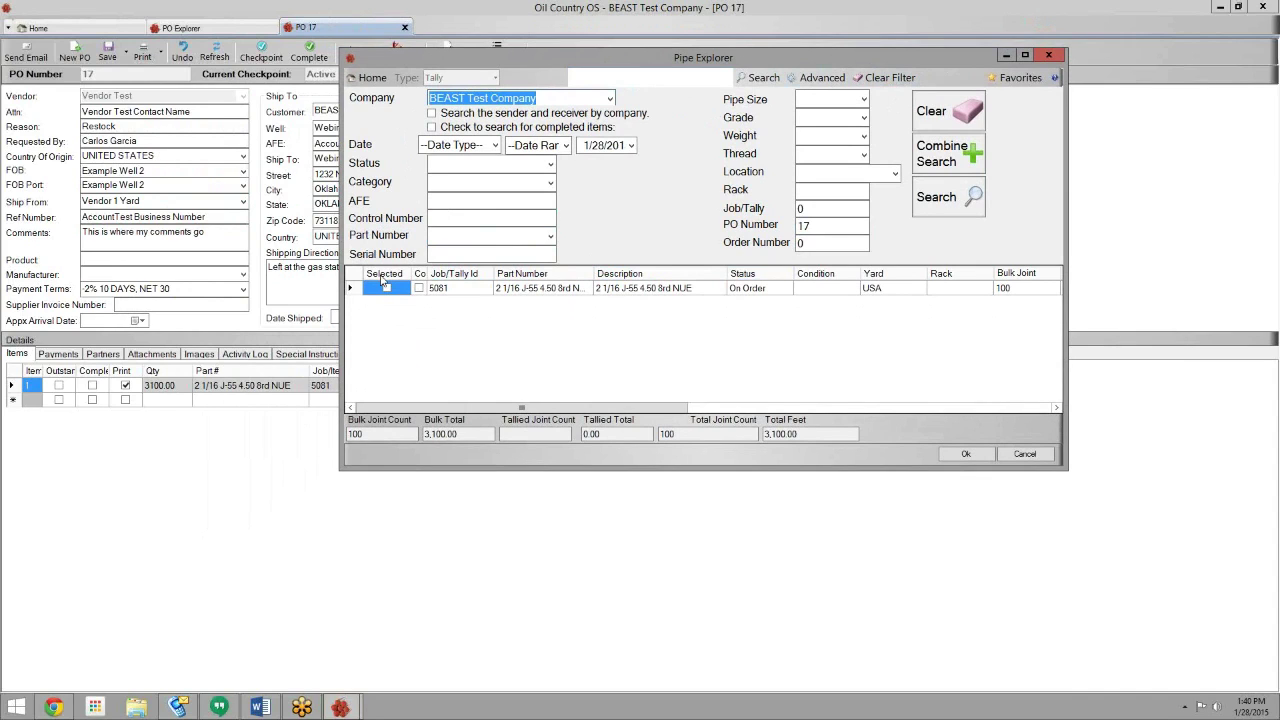
left_click_drag(536, 62, 619, 63)
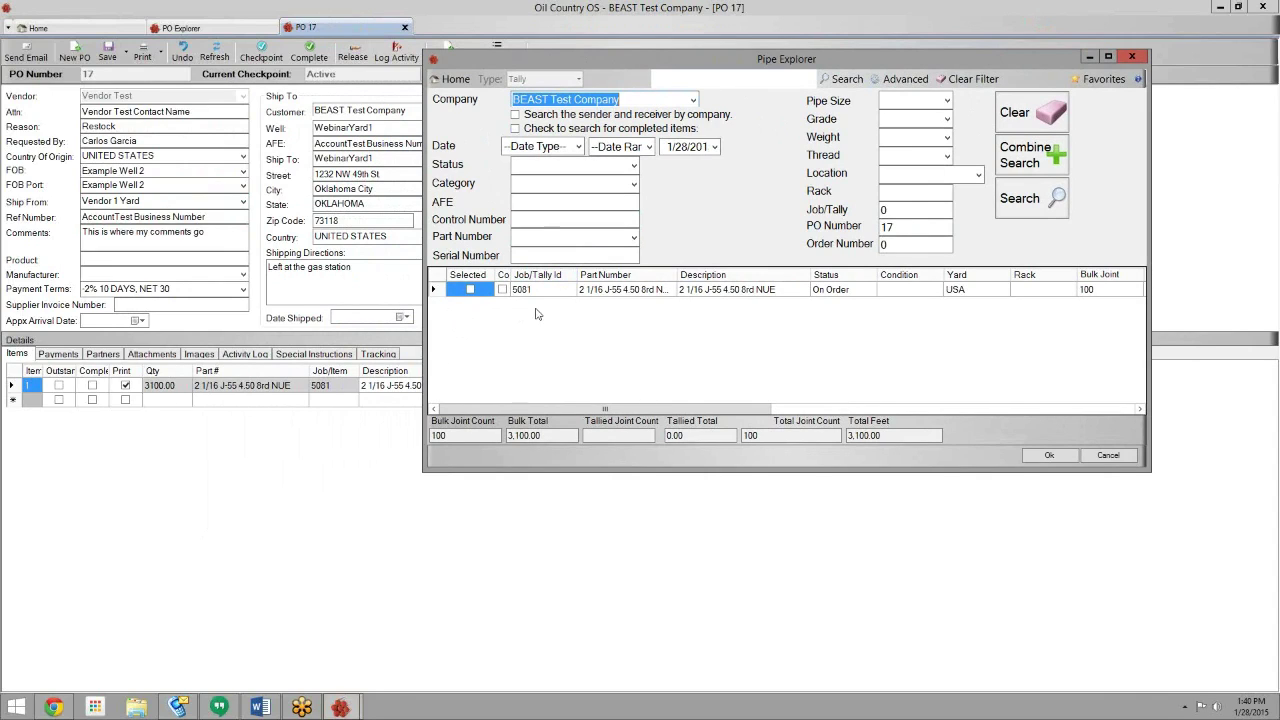
left_click(470, 289)
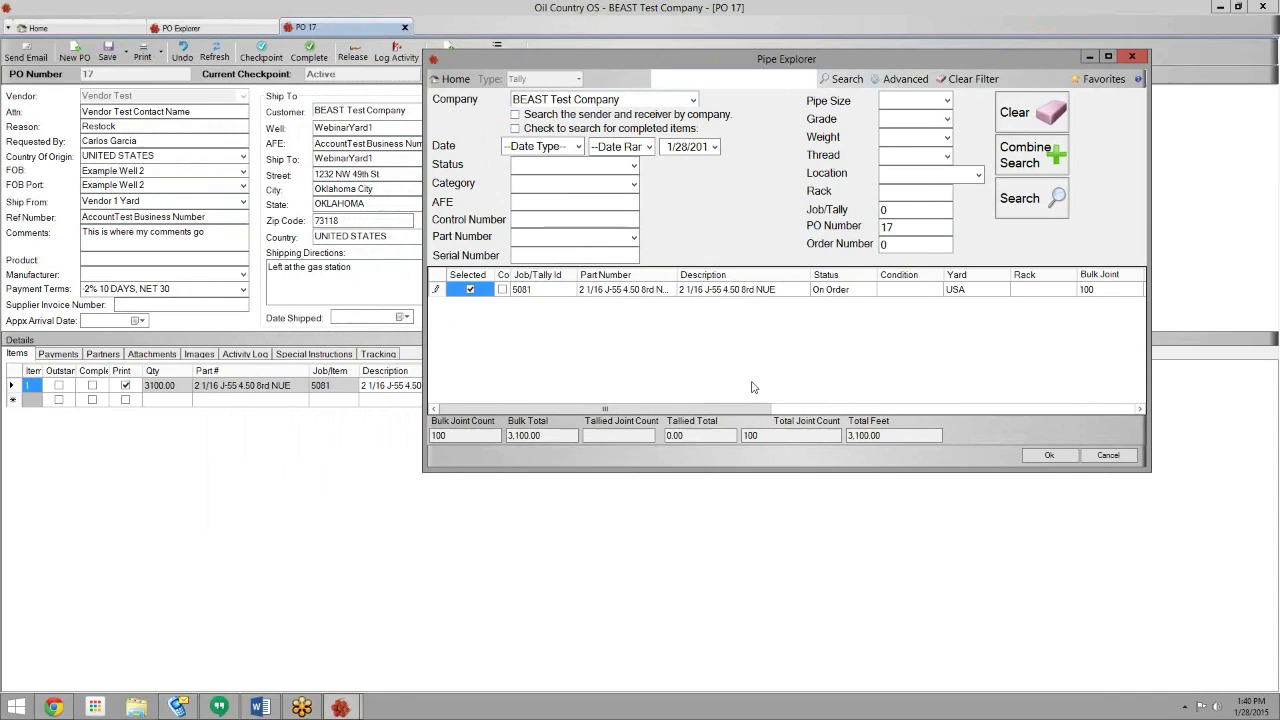
left_click(1045, 456)
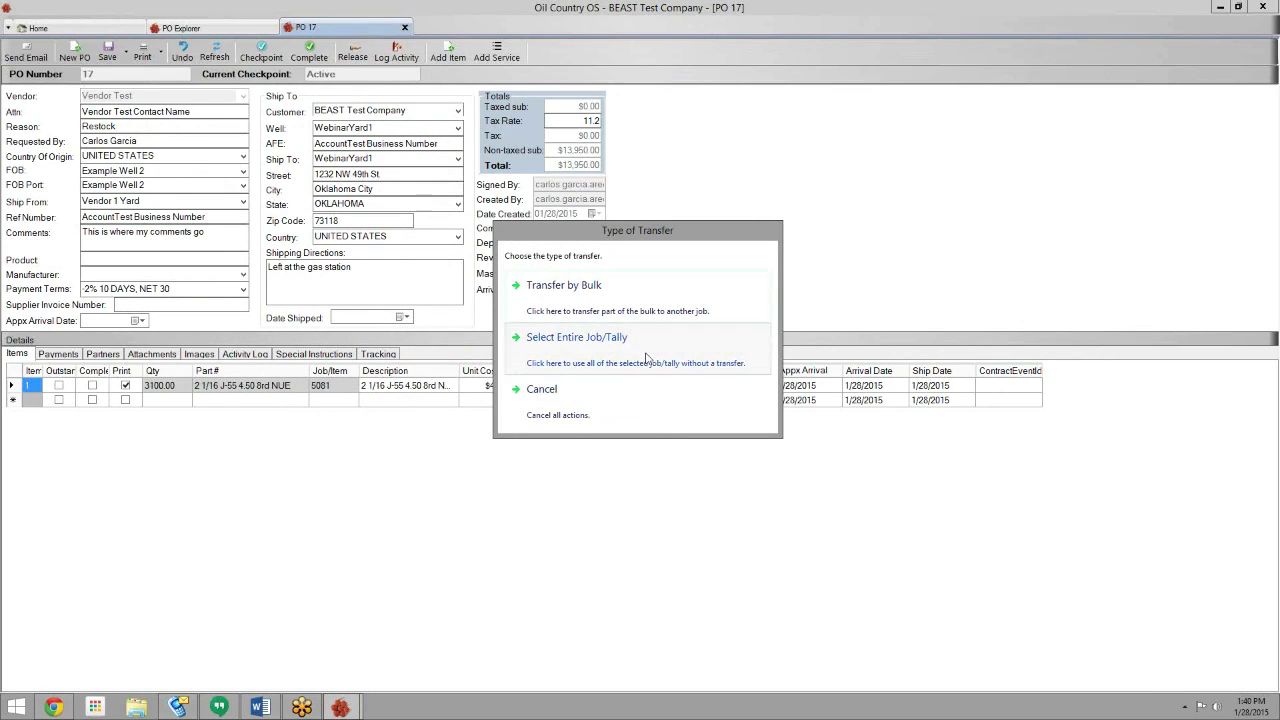
- Choose a partial bulk transfer measured by footage
left_click(630, 297)
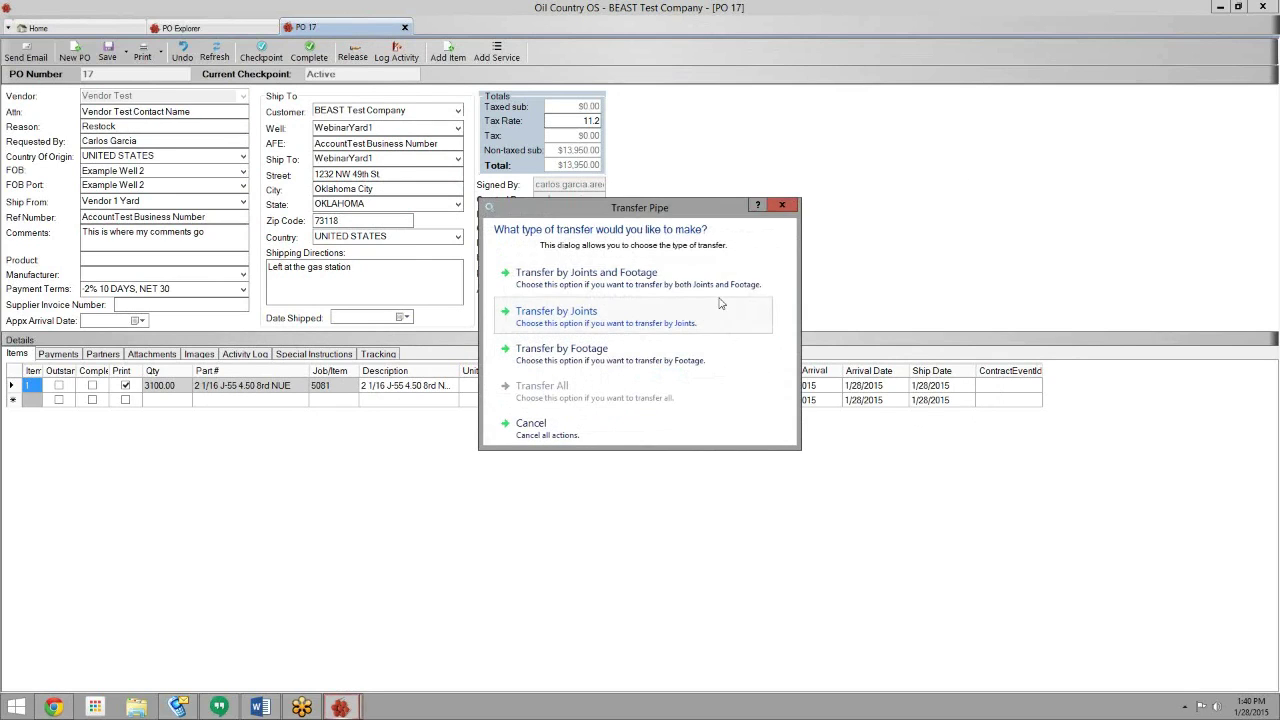
left_click_drag(666, 210, 778, 95)
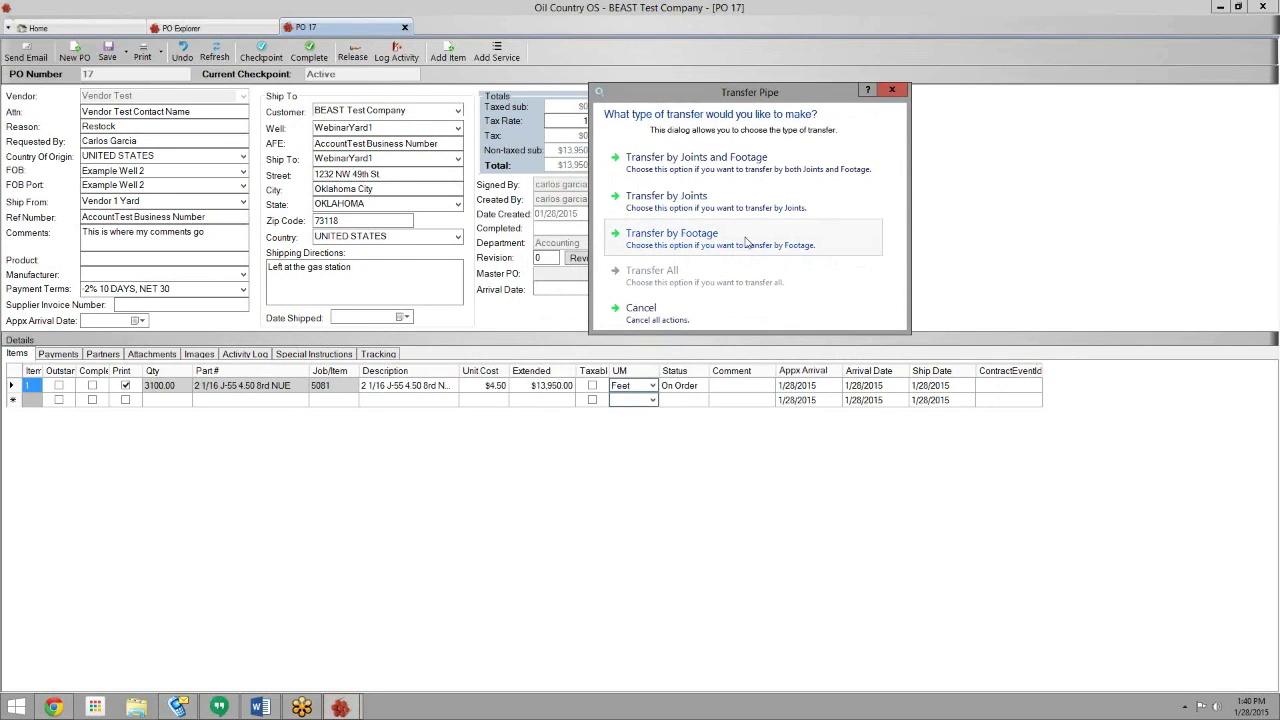
left_click(744, 247)
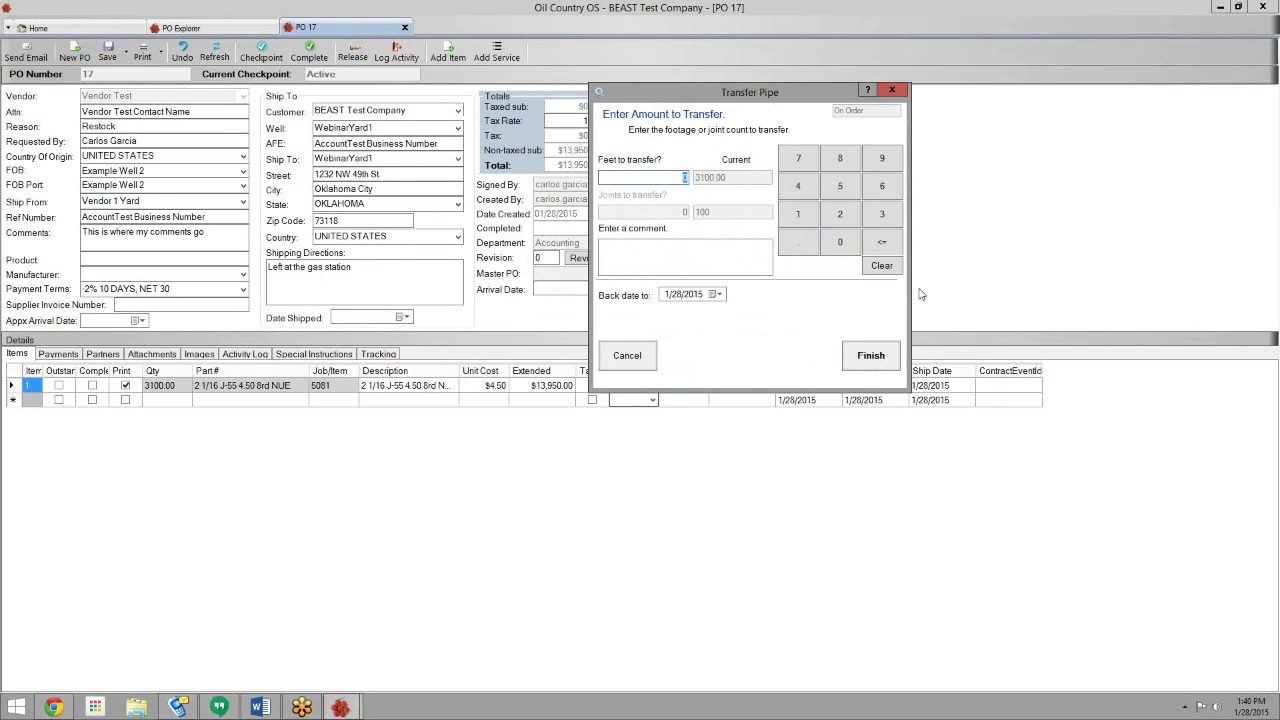
- Transfer 1,100 feet from job 5081 into new Received line 5082
left_click(812, 216)
left_click(810, 217)
left_click(840, 244)
left_click(861, 357)
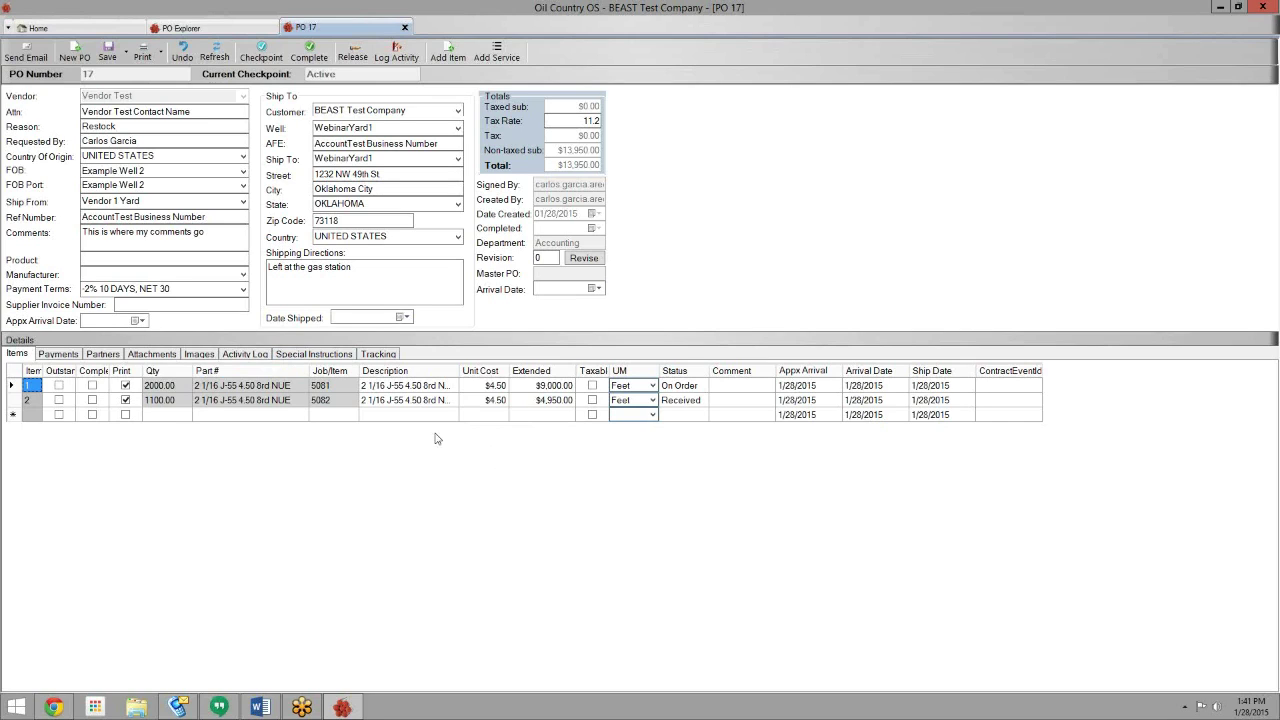
- Add another item picked from existing on-order job 5081
left_click(452, 57)
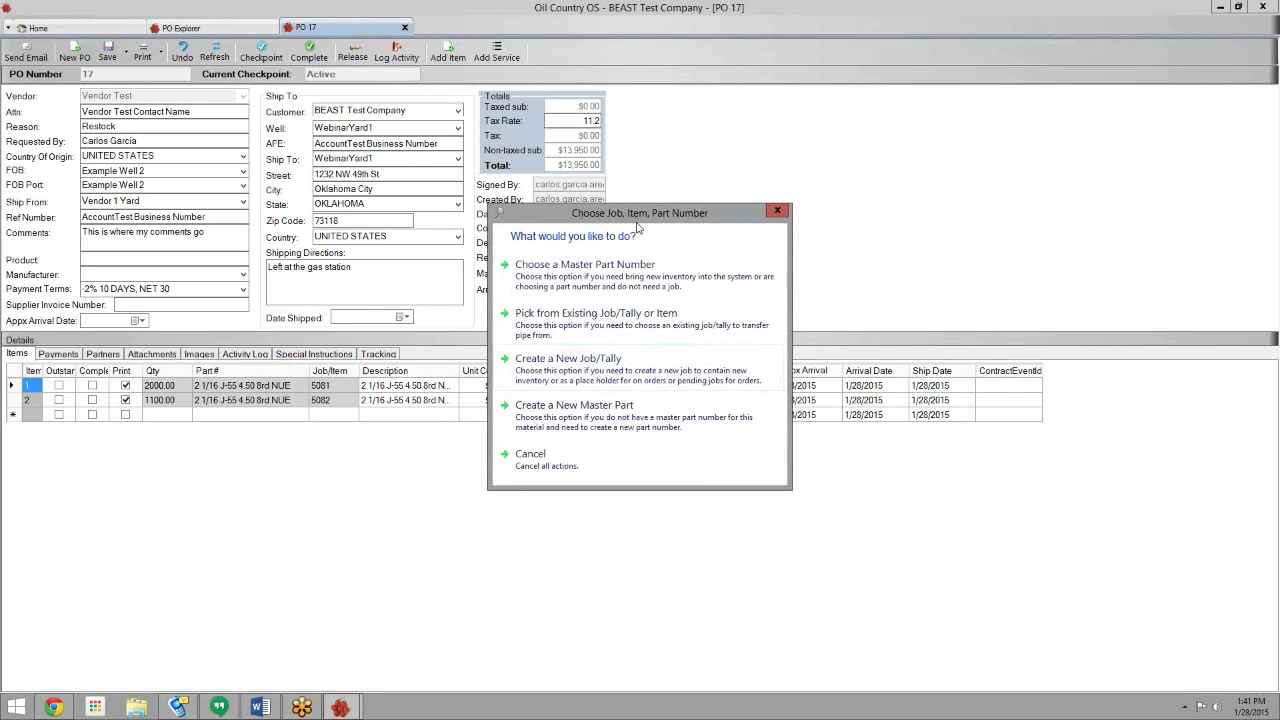
left_click_drag(647, 210, 781, 53)
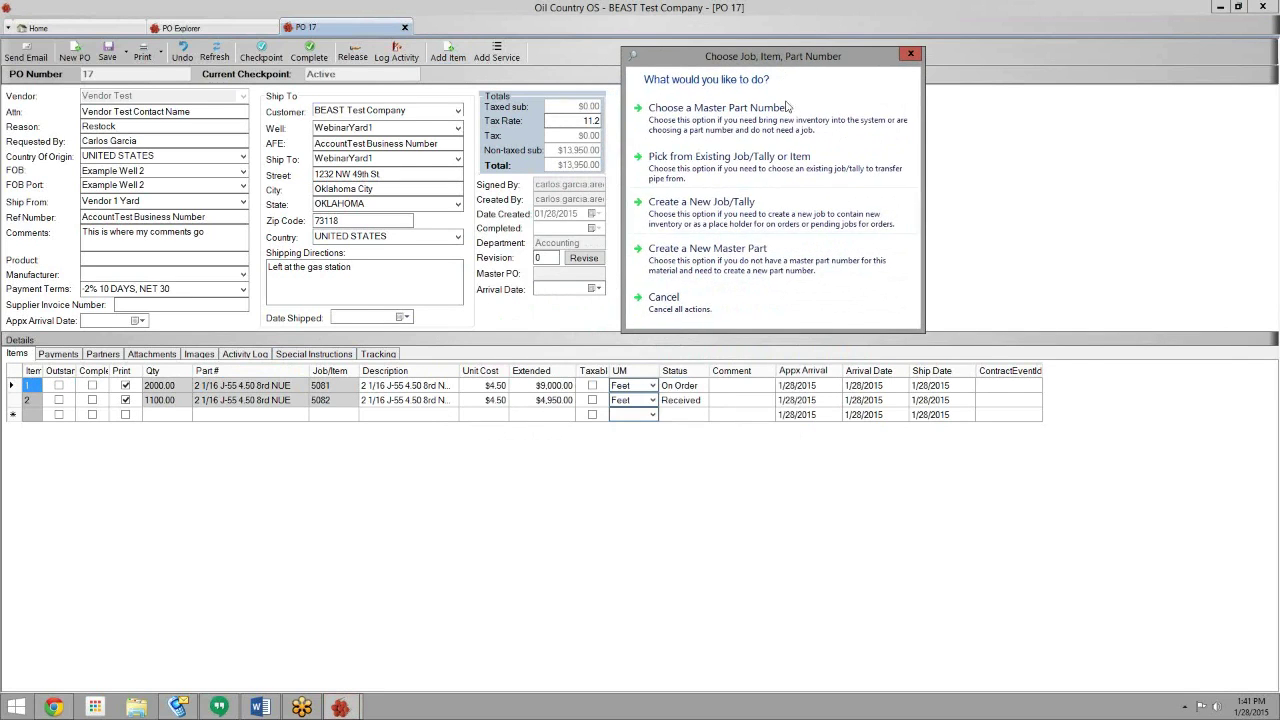
left_click(790, 156)
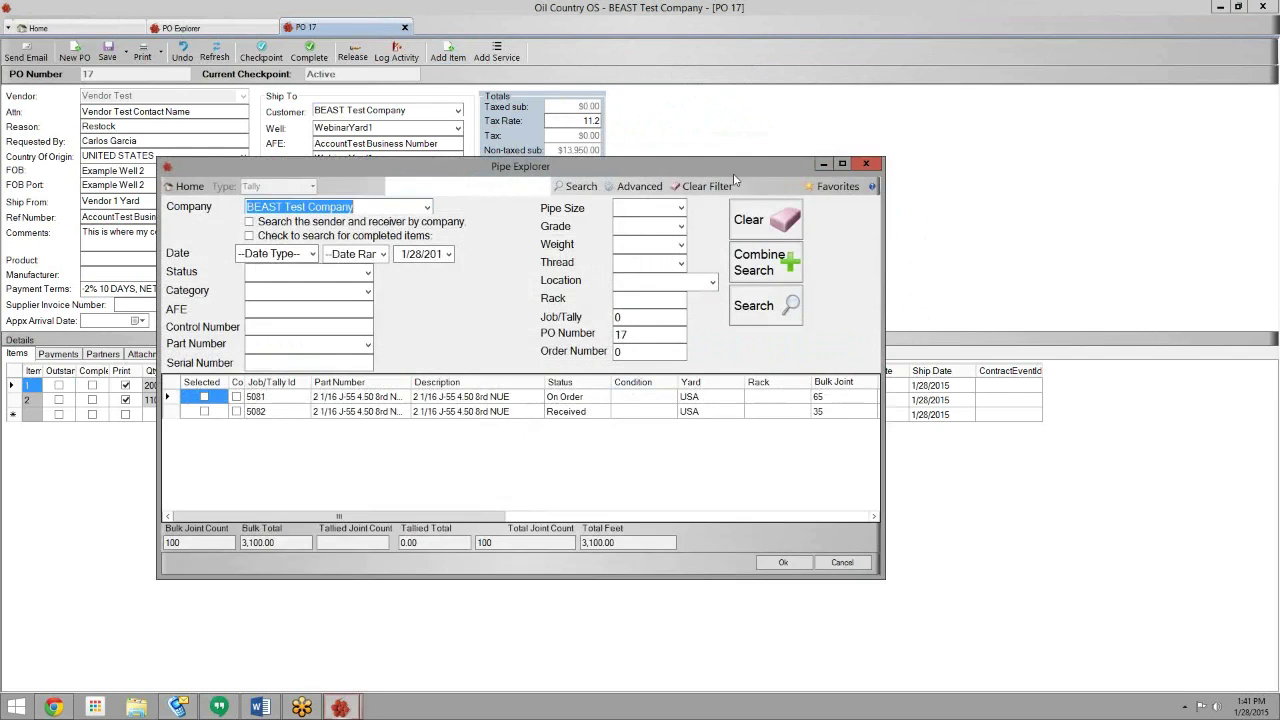
left_click_drag(722, 172, 954, 48)
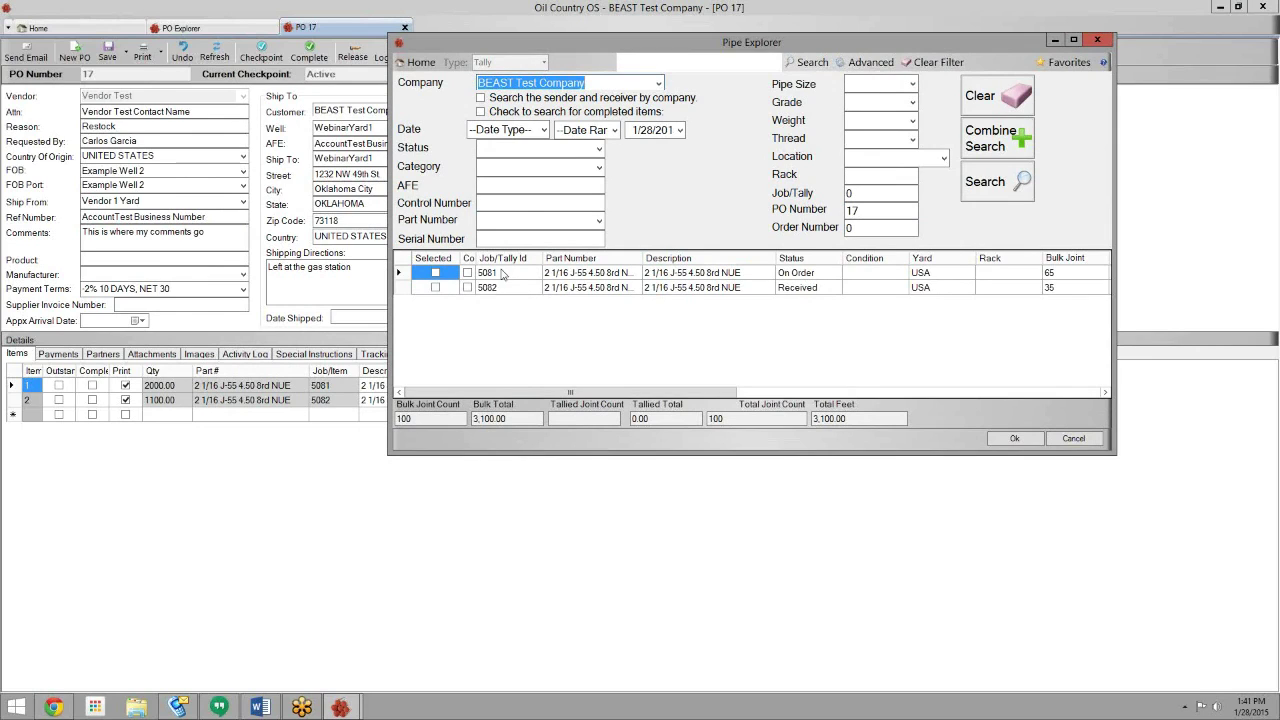
left_click(438, 275)
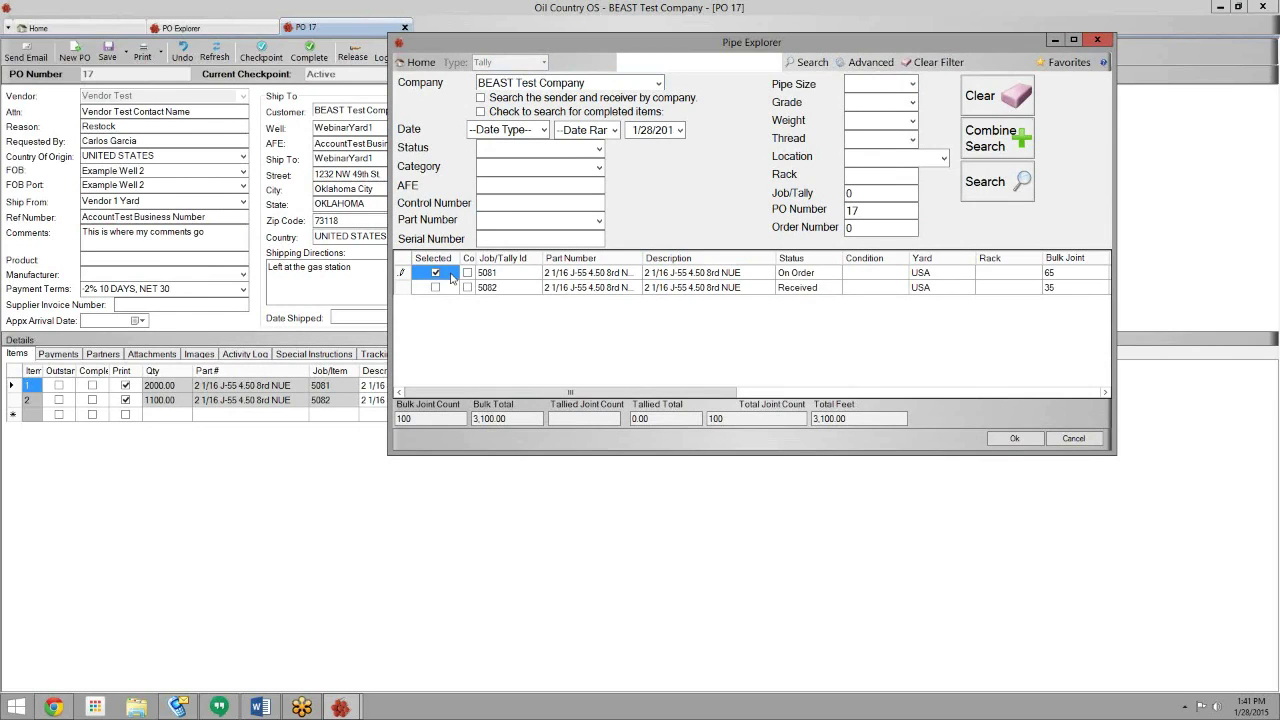
left_click(1015, 438)
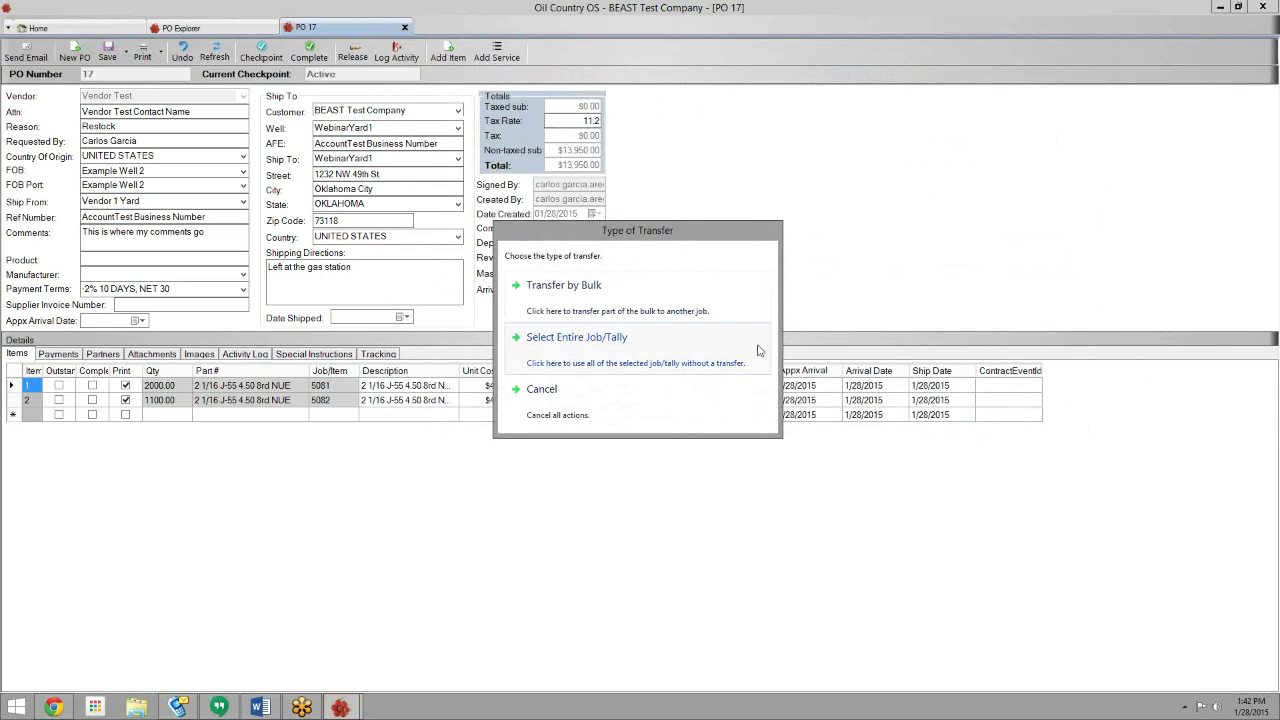
- Transfer 1,000 feet by footage into new received job 5083
left_click(685, 306)
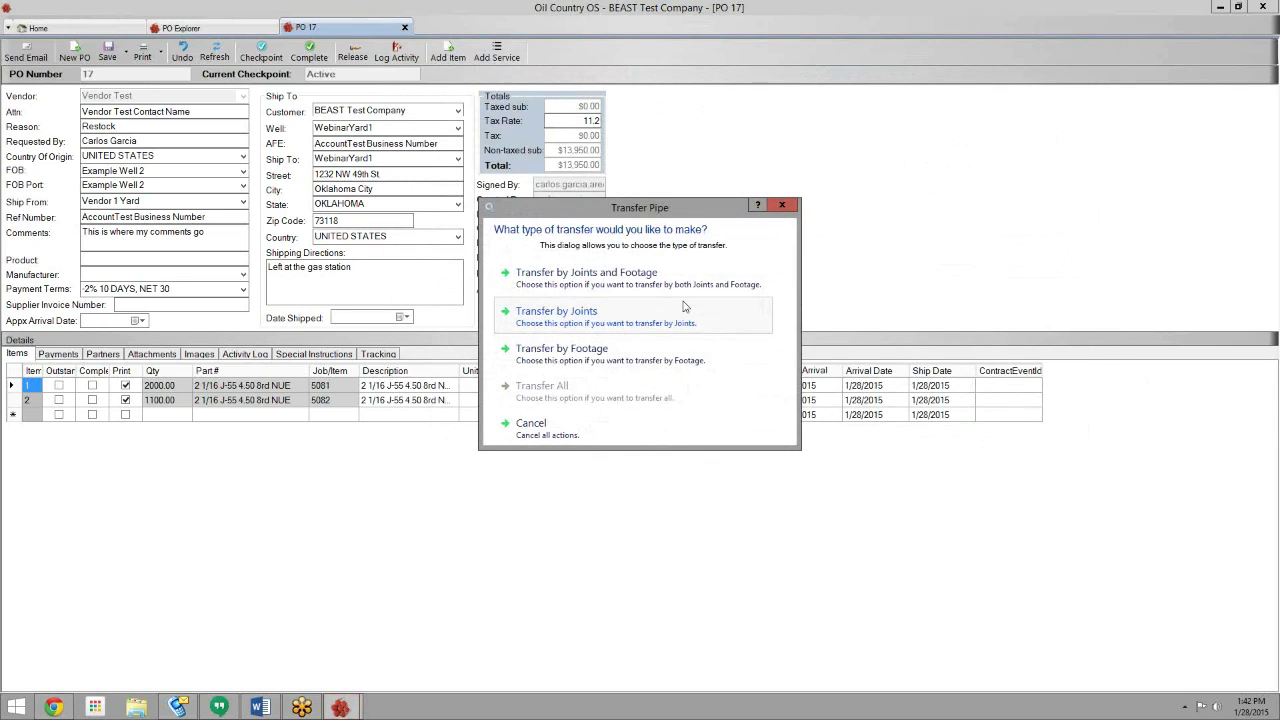
left_click(678, 357)
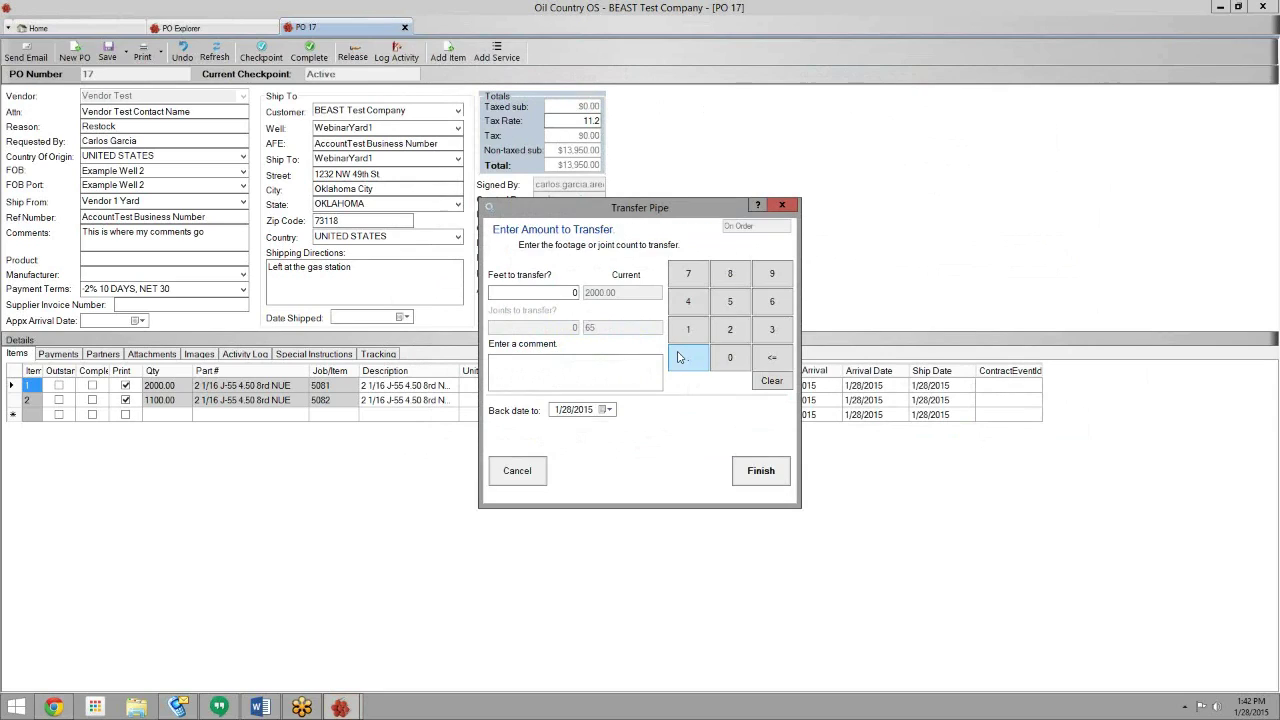
left_click(688, 334)
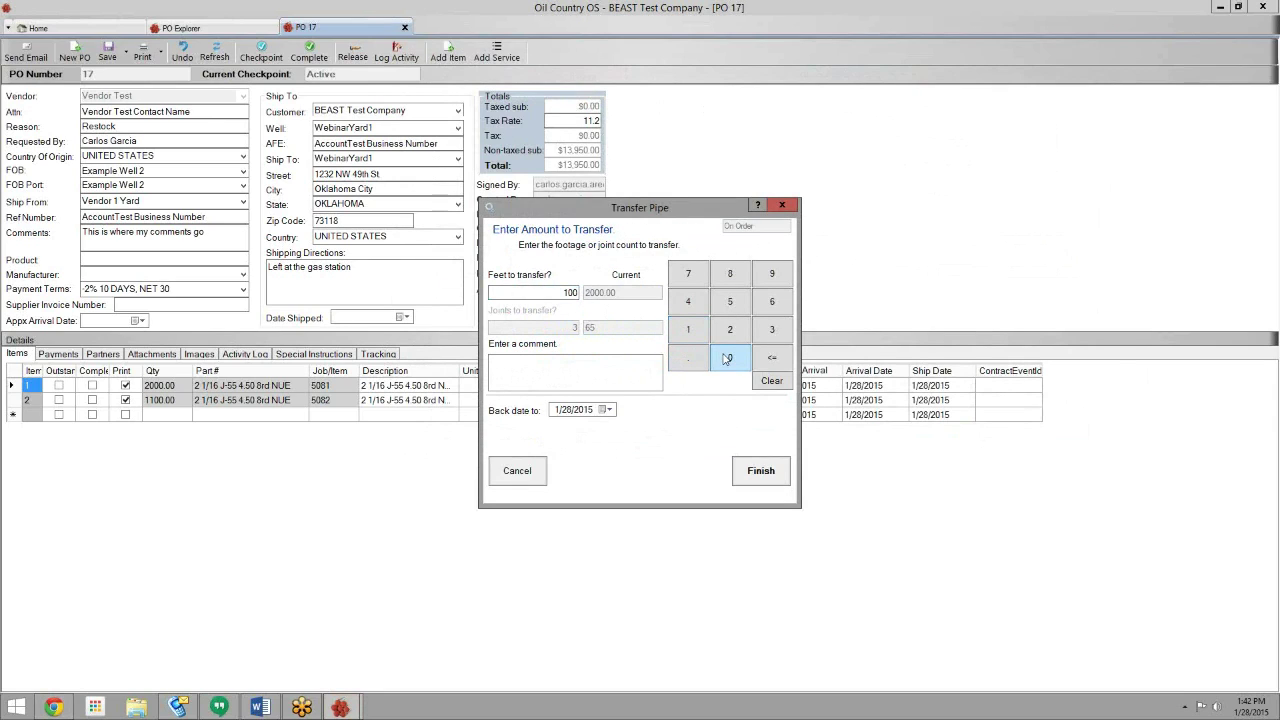
left_click(760, 470)
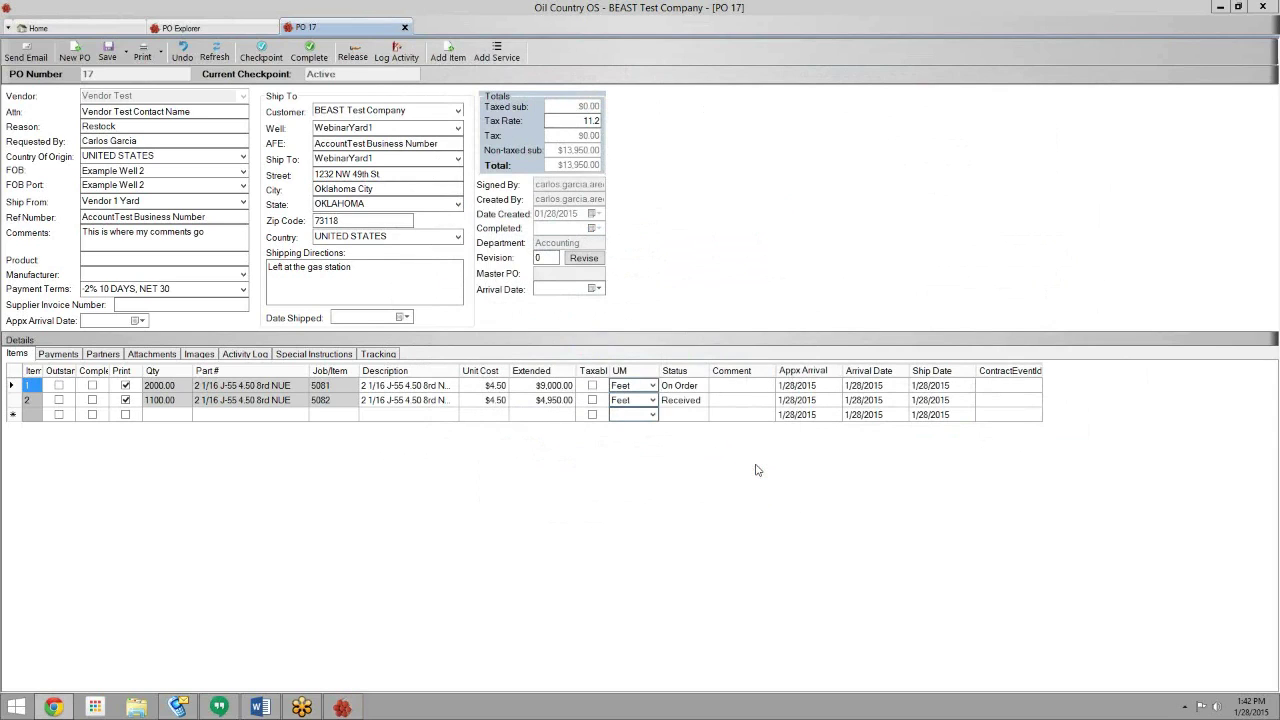
- Commit line 1's quantity, save PO 17 with its three pipe lines, and expand the Print menu
left_click(152, 419)
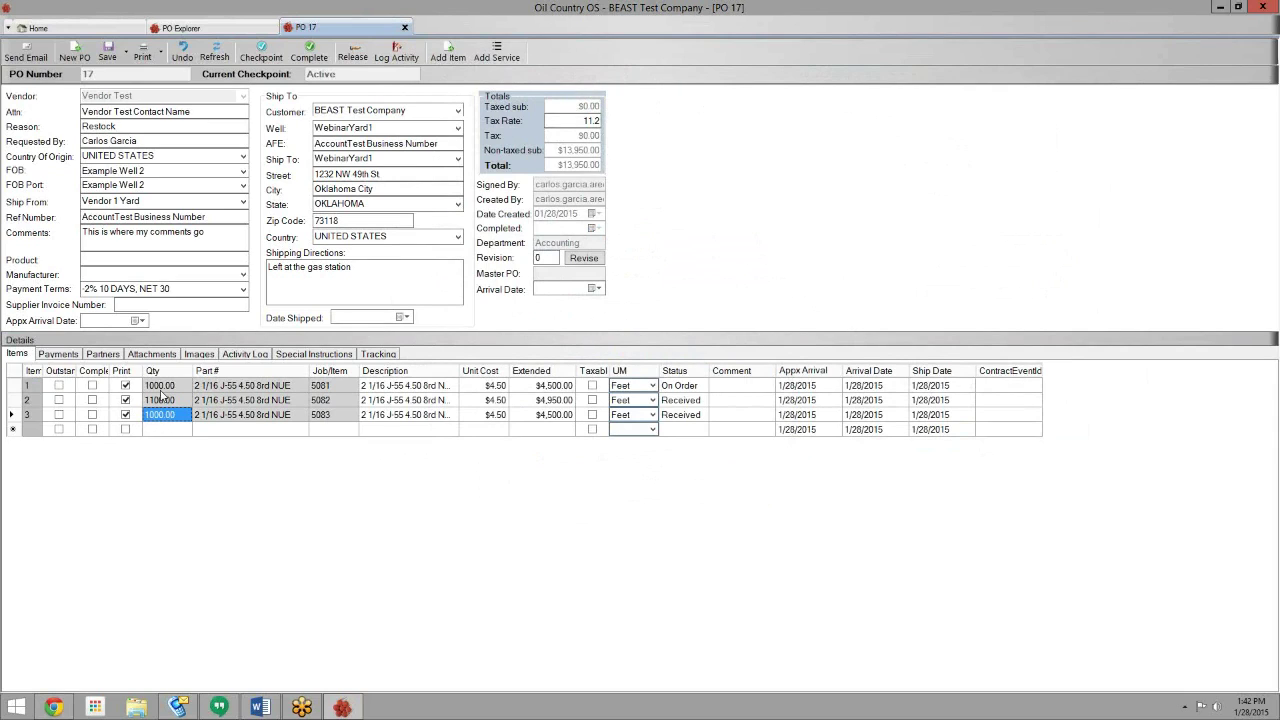
left_click(158, 388)
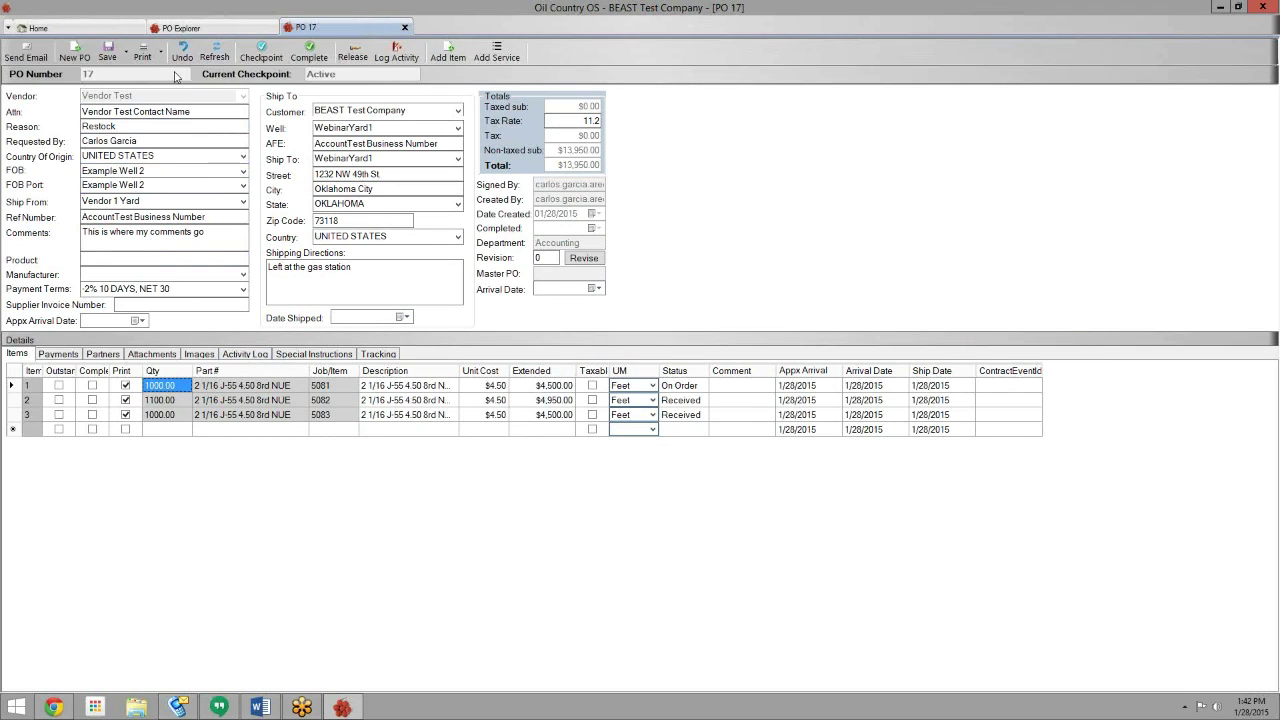
key("Tab")
left_click(108, 56)
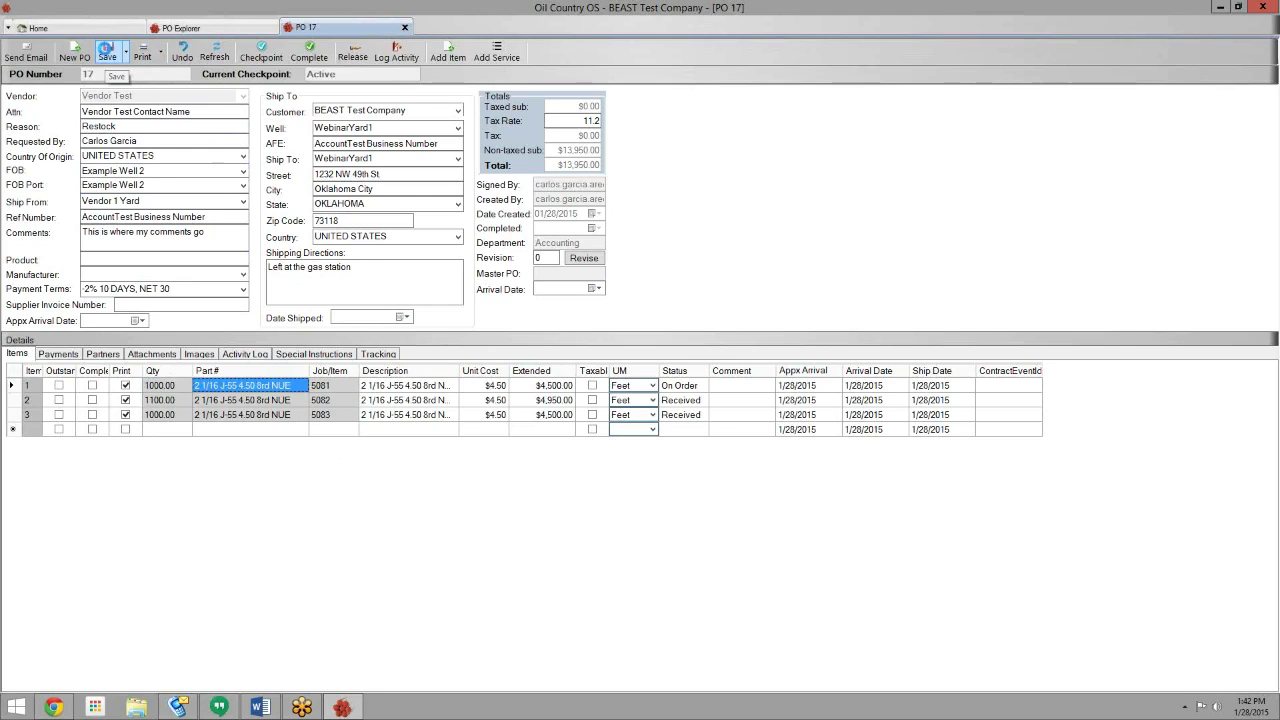
left_click(161, 58)
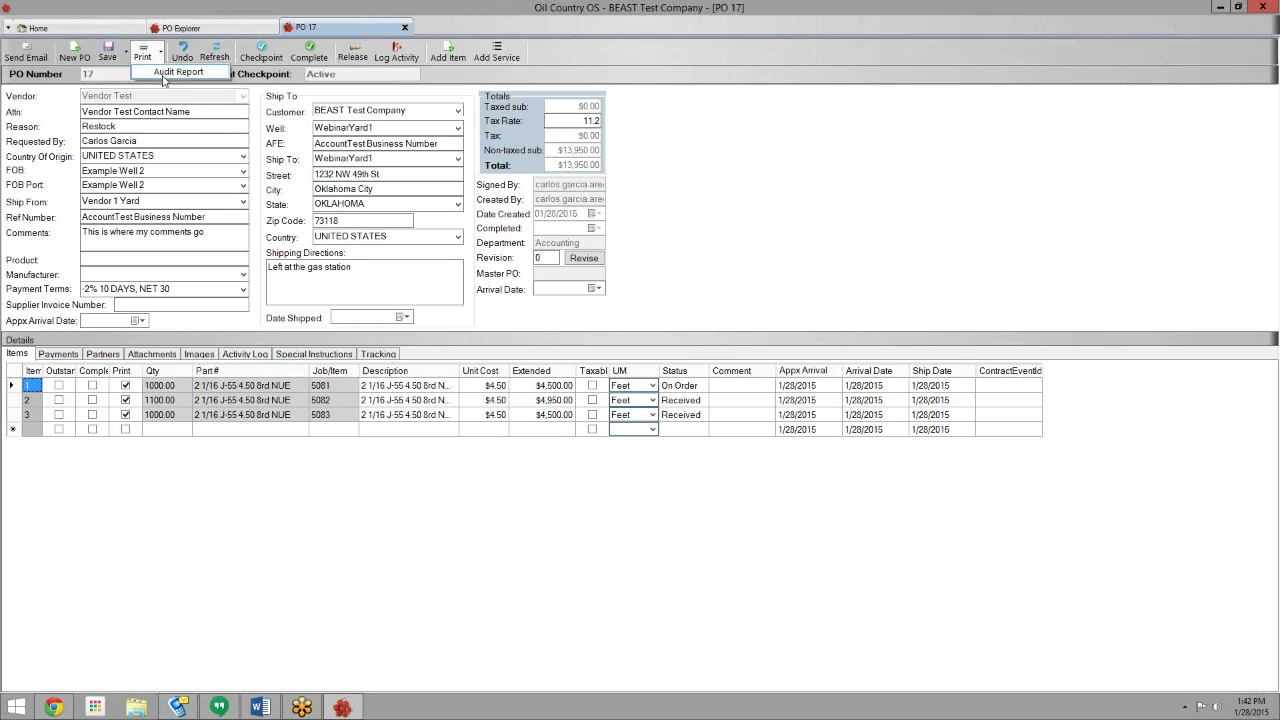
- Run PO 17's Audit Report, enlarge it to confirm 1,000 ft on order, then close it
left_click(165, 73)
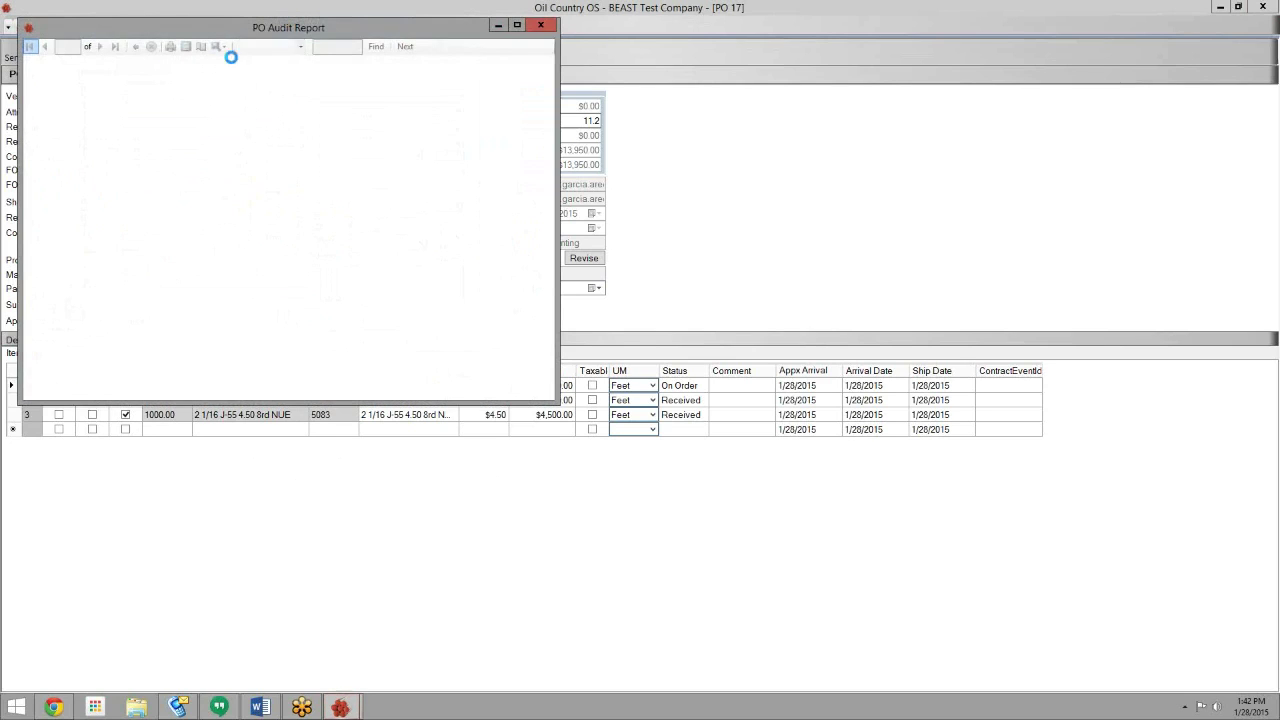
left_click_drag(551, 399, 784, 631)
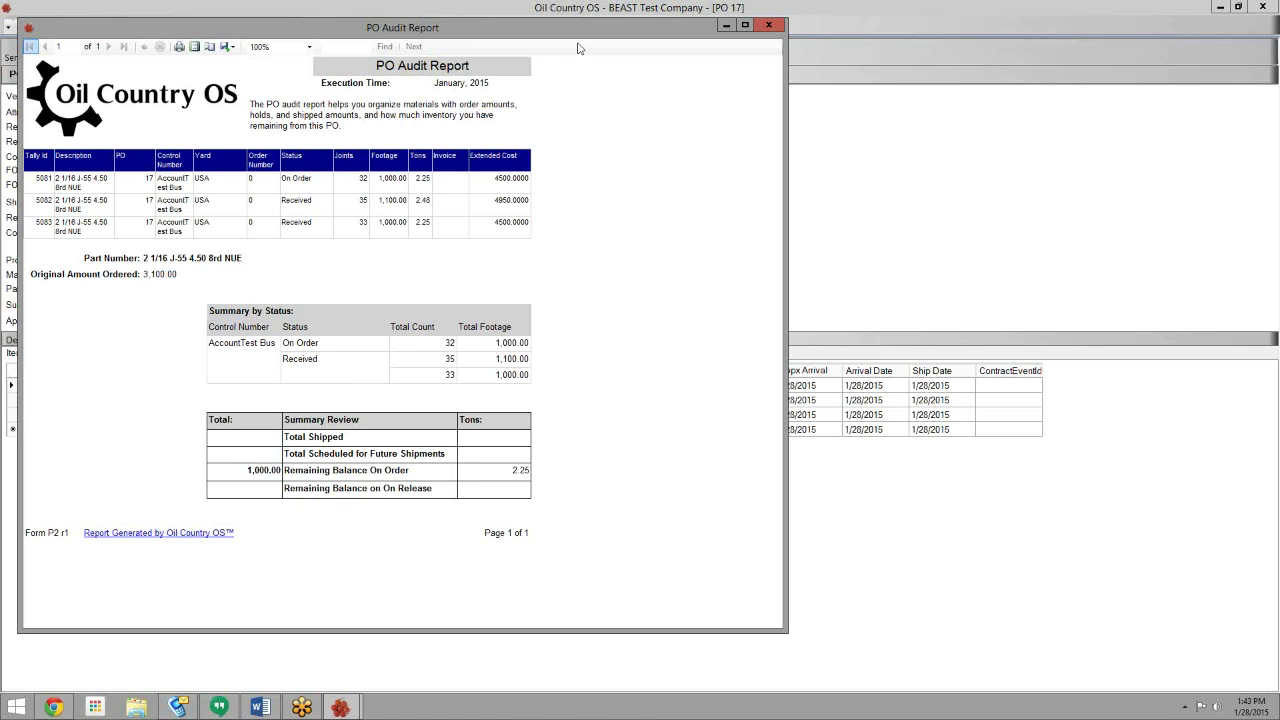
left_click_drag(567, 38, 701, 45)
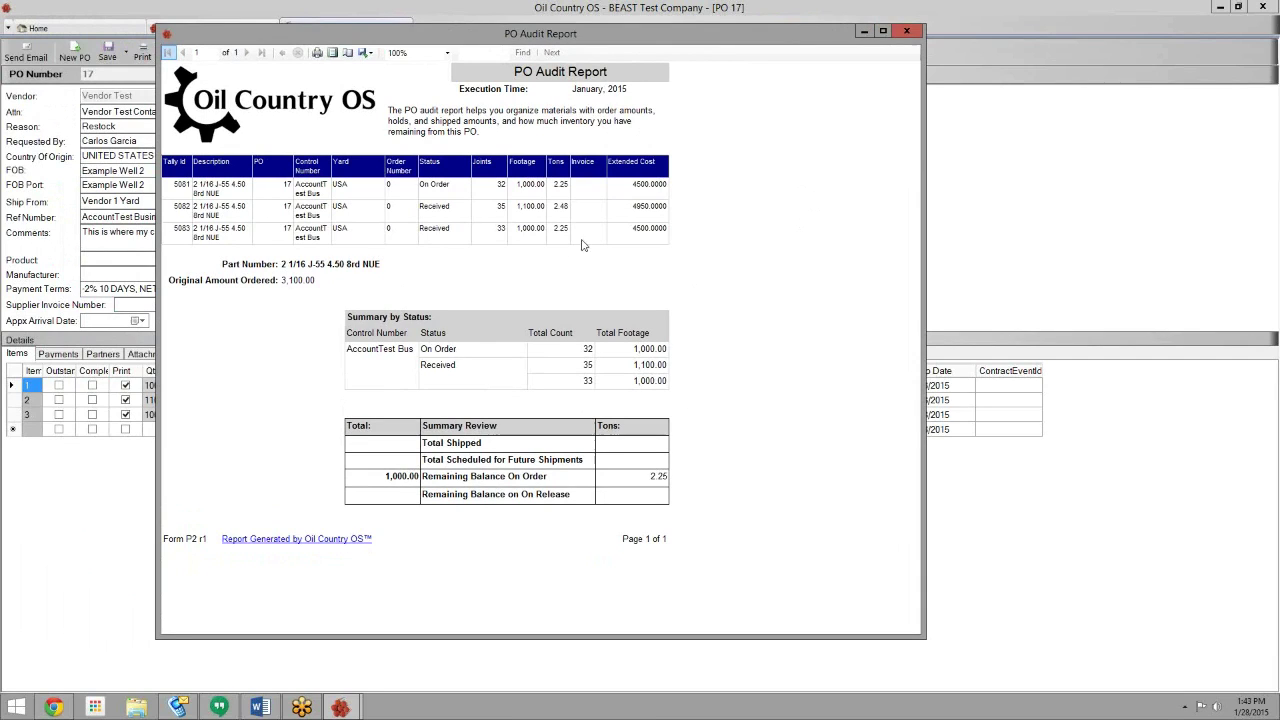
left_click(909, 36)
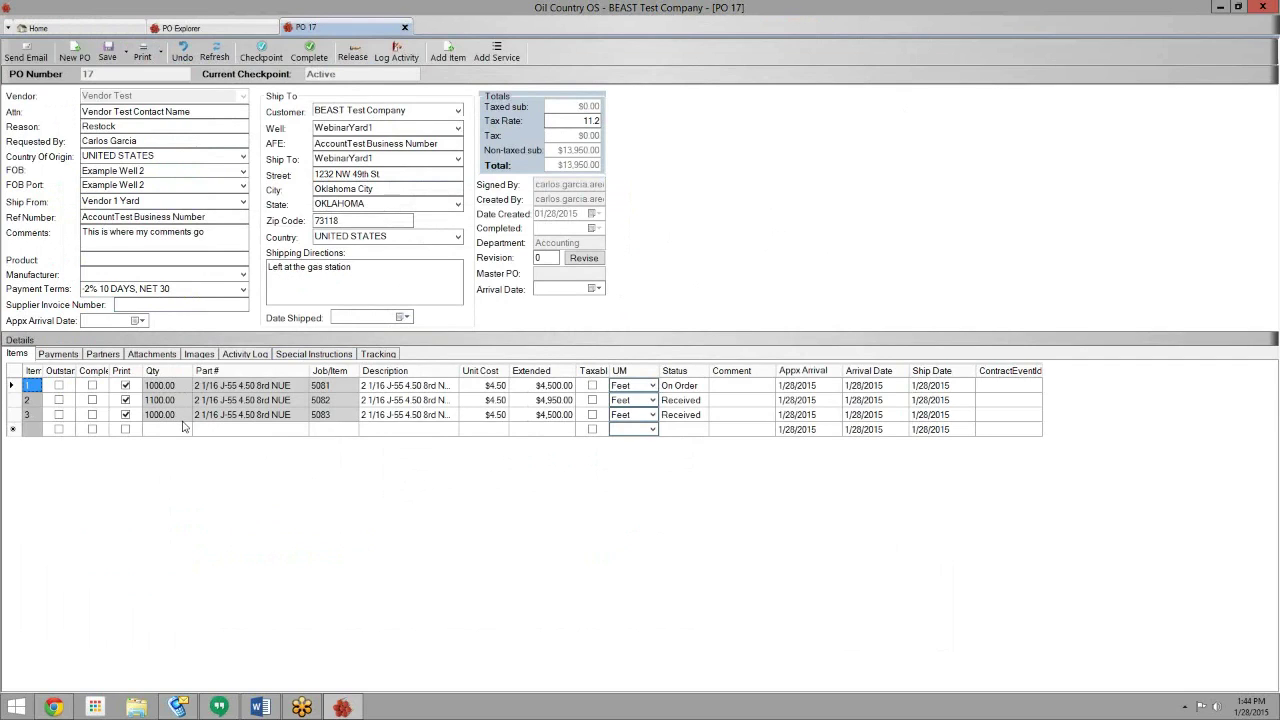
- Open the right-click job actions menu for job 5083 on line 3
left_click(328, 418)
right_click(322, 421)
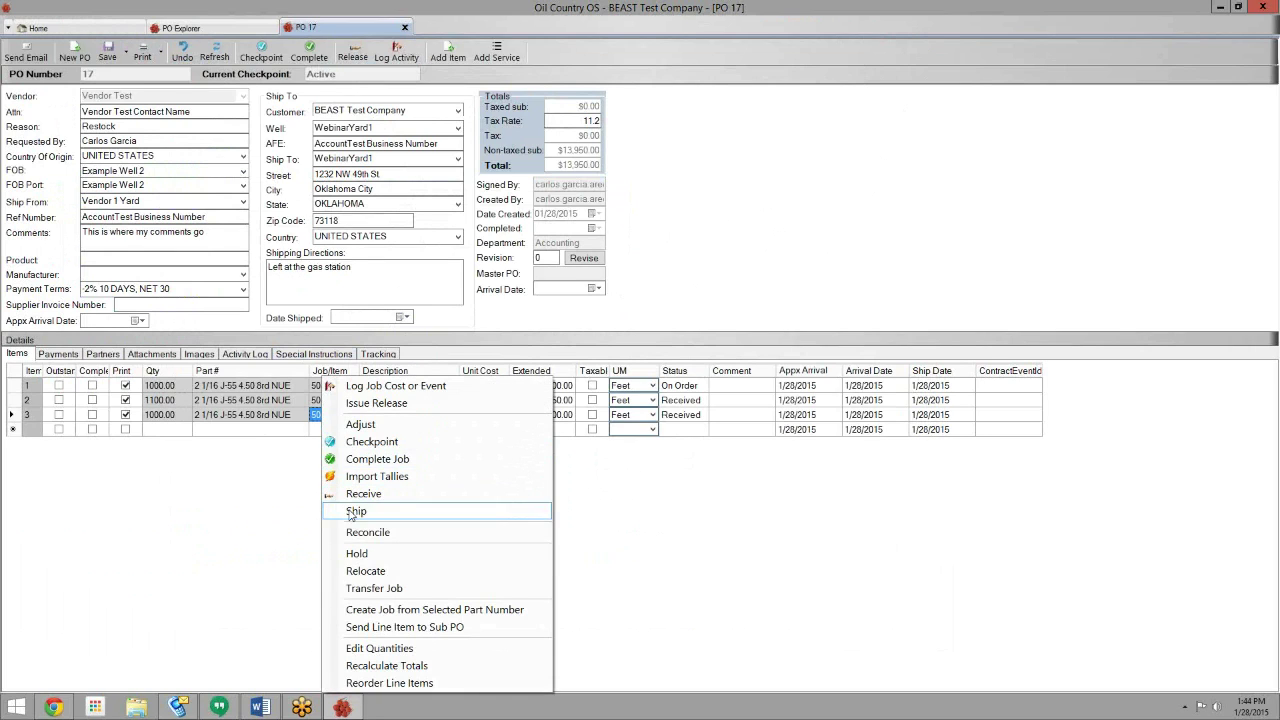
left_click(262, 502)
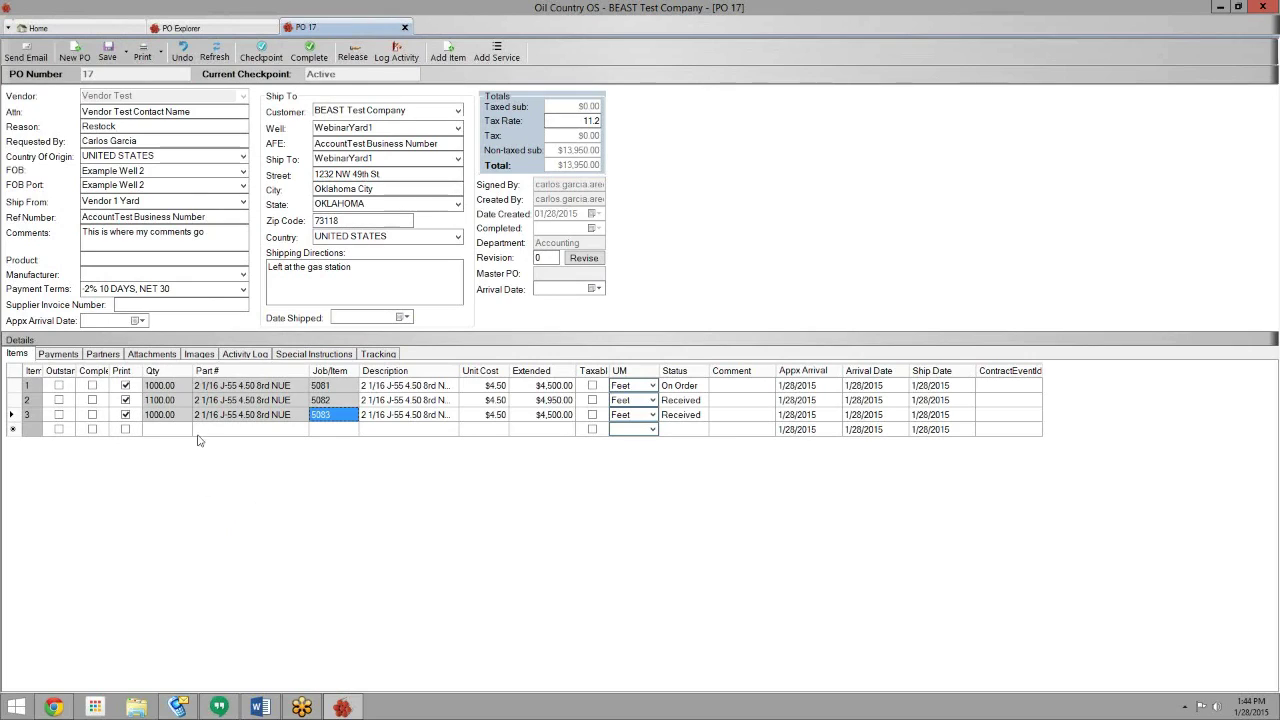
right_click(322, 421)
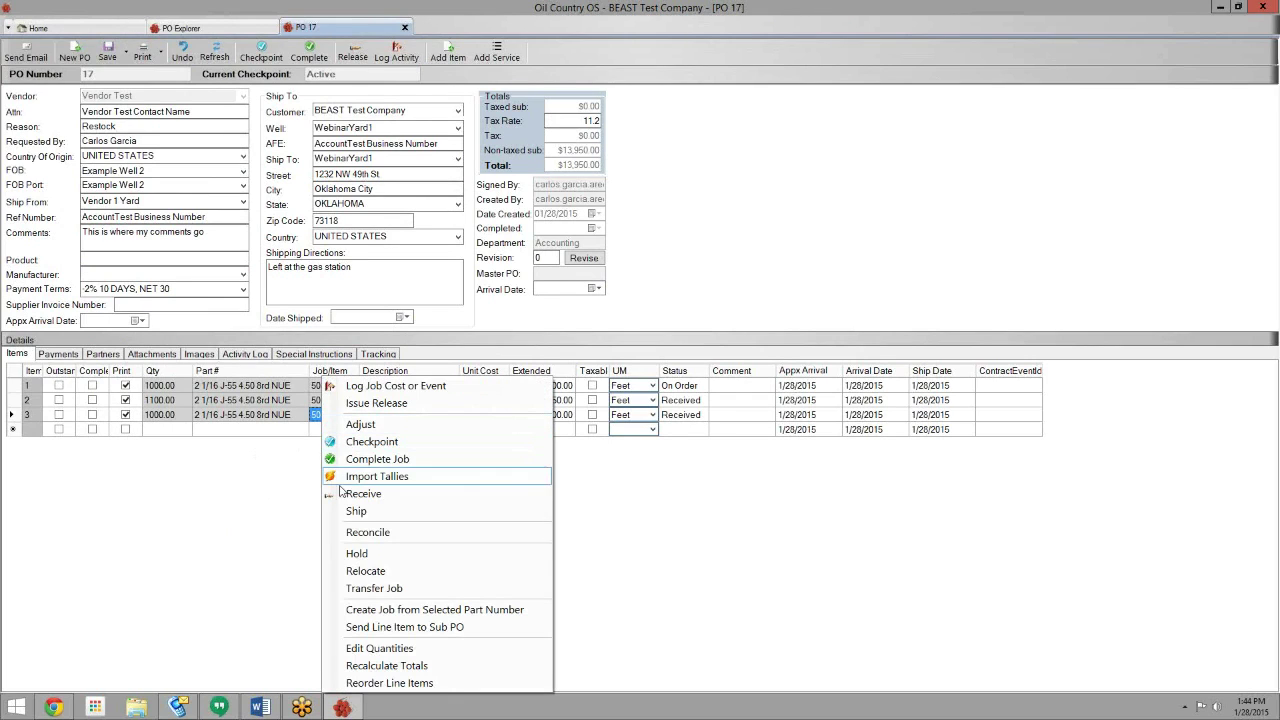
- Start reconciling job 5083 and resize the Reconcile window to show more columns
left_click(352, 536)
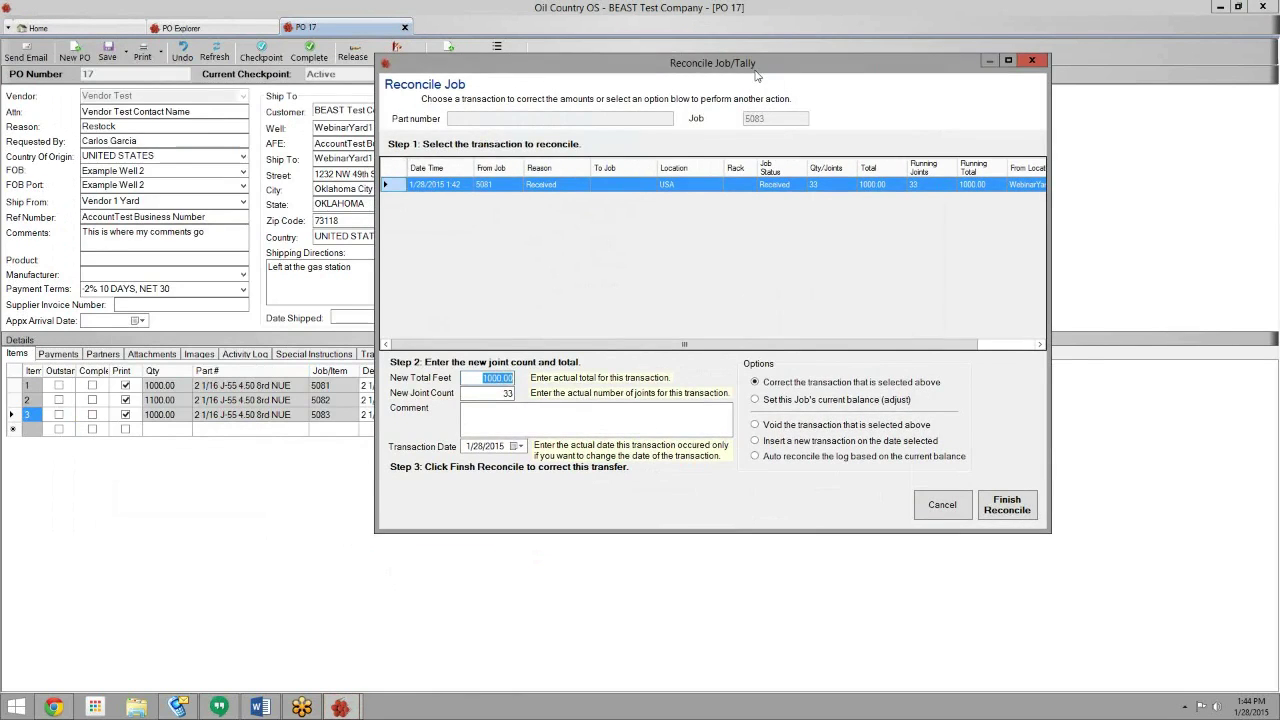
left_click_drag(392, 94, 441, 93)
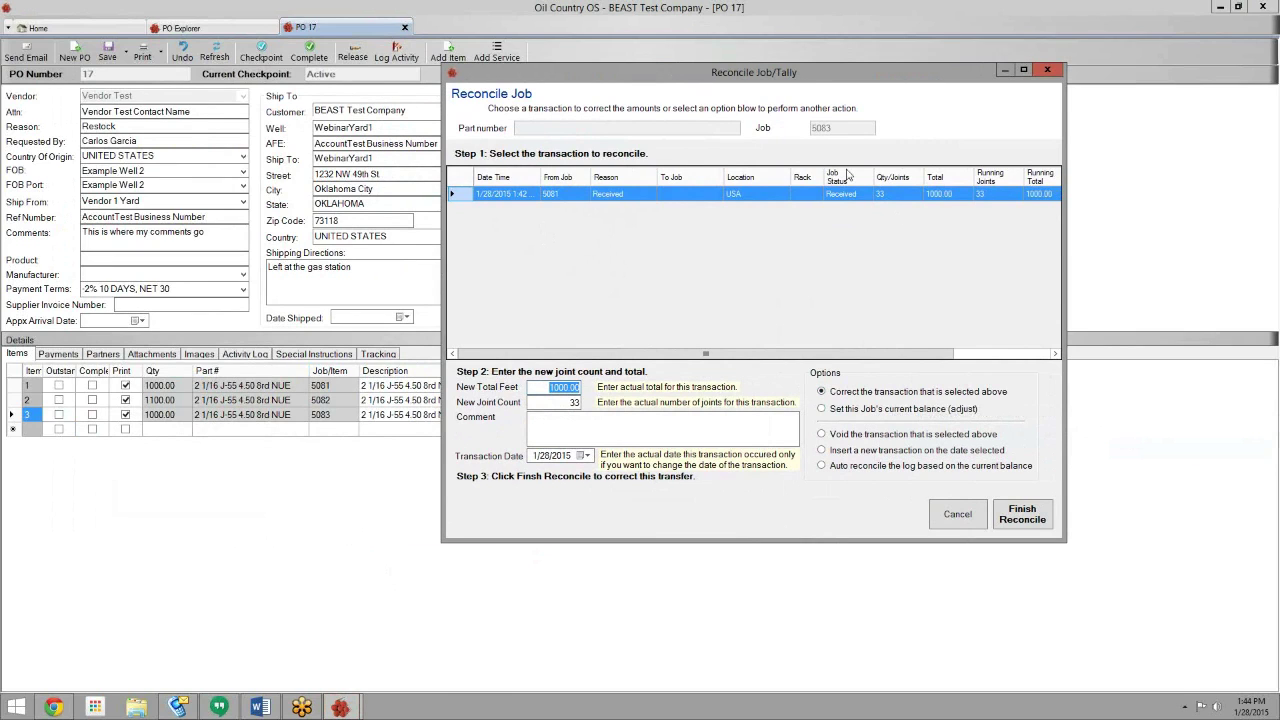
left_click_drag(783, 74, 654, 53)
left_click_drag(938, 180, 1161, 195)
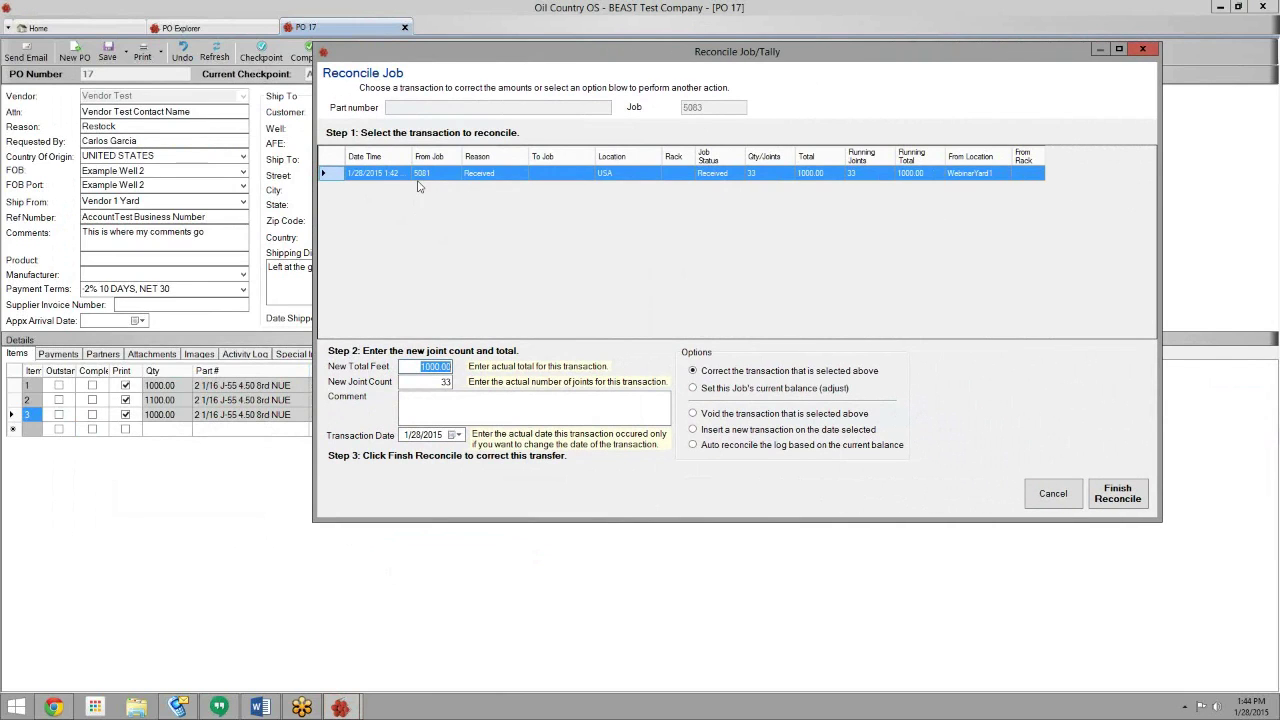
left_click_drag(499, 59, 596, 53)
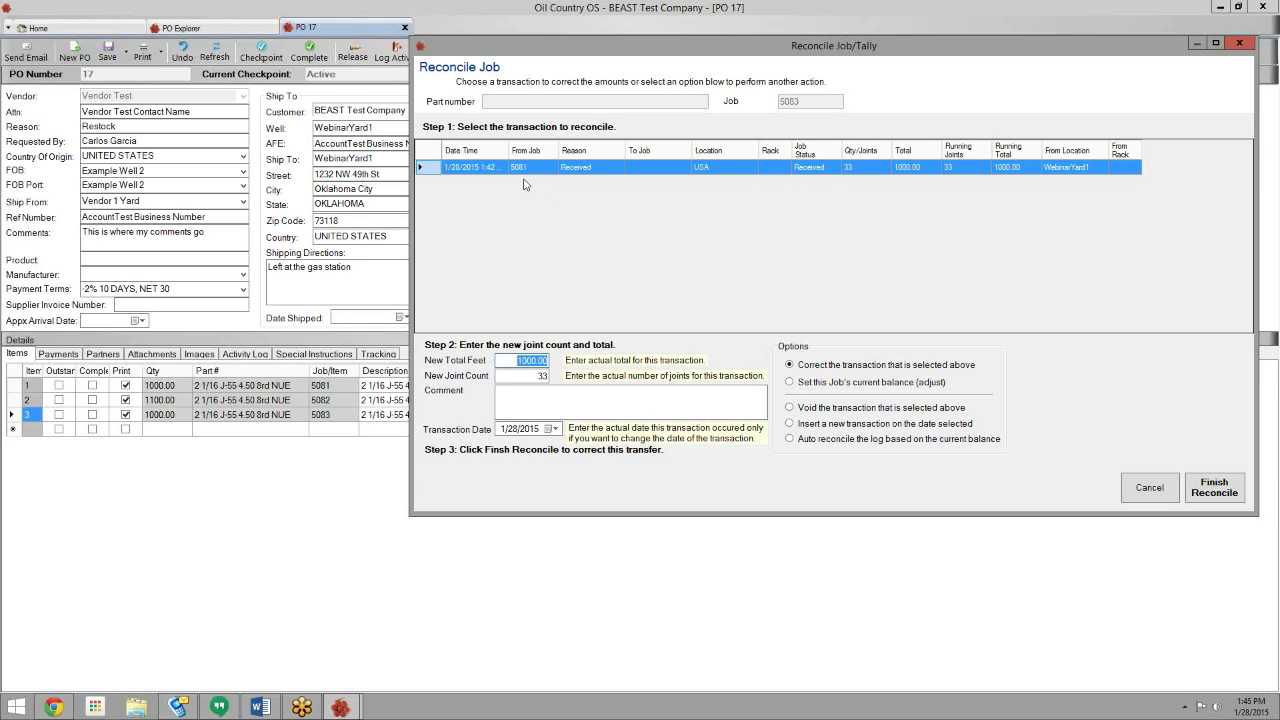
- Set New Total Feet to 1015, comment 'REconcile to Vedor', and finish the reconcile
left_click_drag(516, 359, 537, 360)
type("1015")
left_click(538, 405)
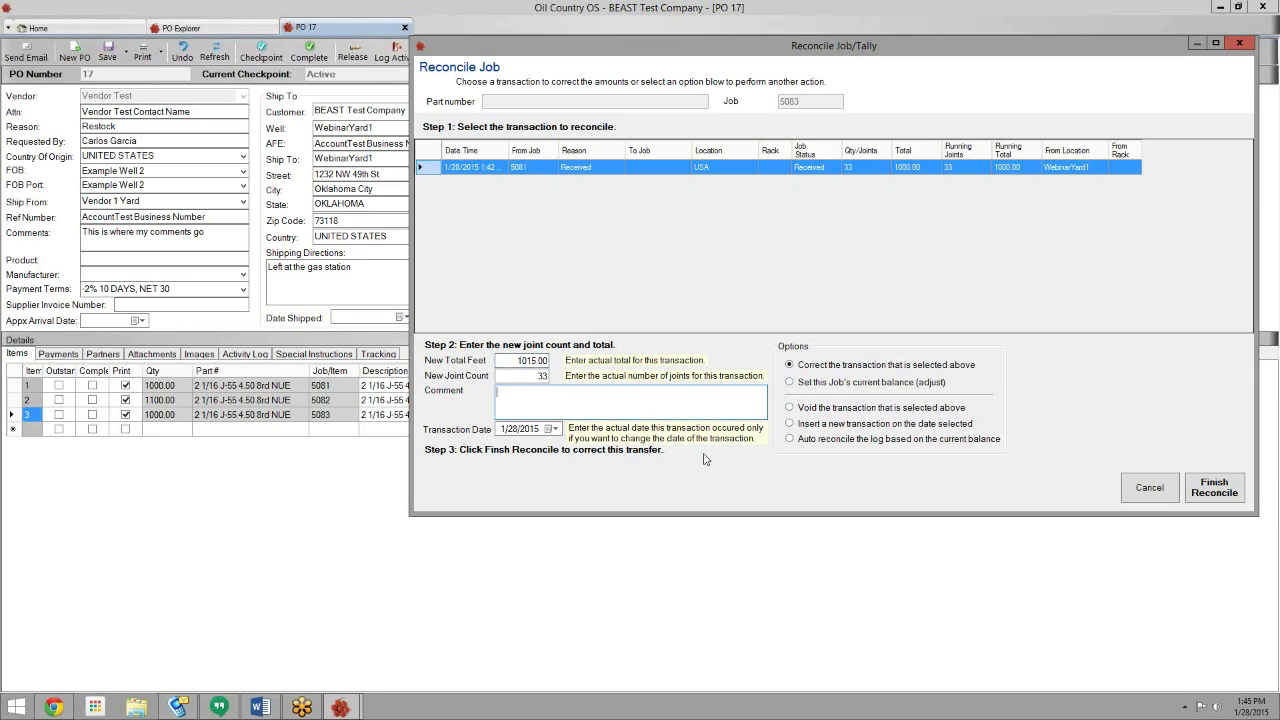
type("REco")
type("ncile to Vedor")
left_click(1212, 487)
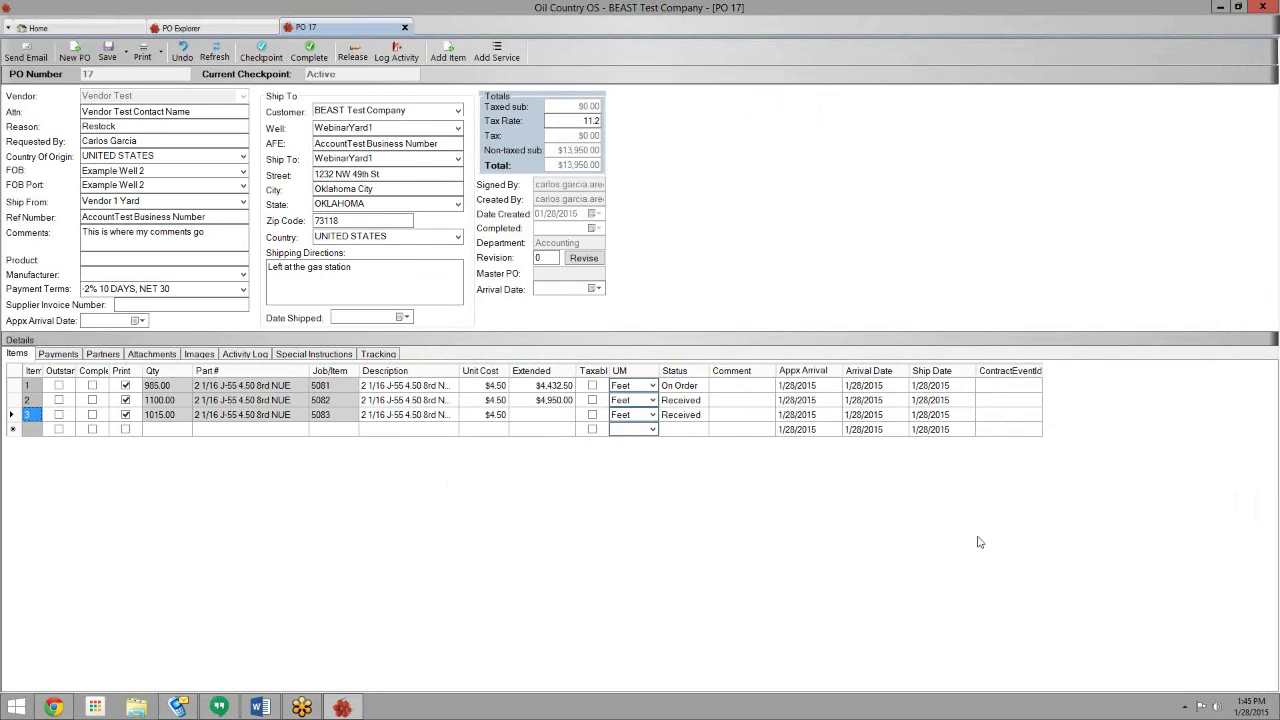
- Recalculate line 3's extended cost to $4,567.50 for 1015 feet and save PO 17
left_click(168, 415)
left_click(107, 52)
left_click(116, 56)
- Close PO 17 and the PO list, then search Pipe Explorer for PO 17's Received pipe
left_click(405, 28)
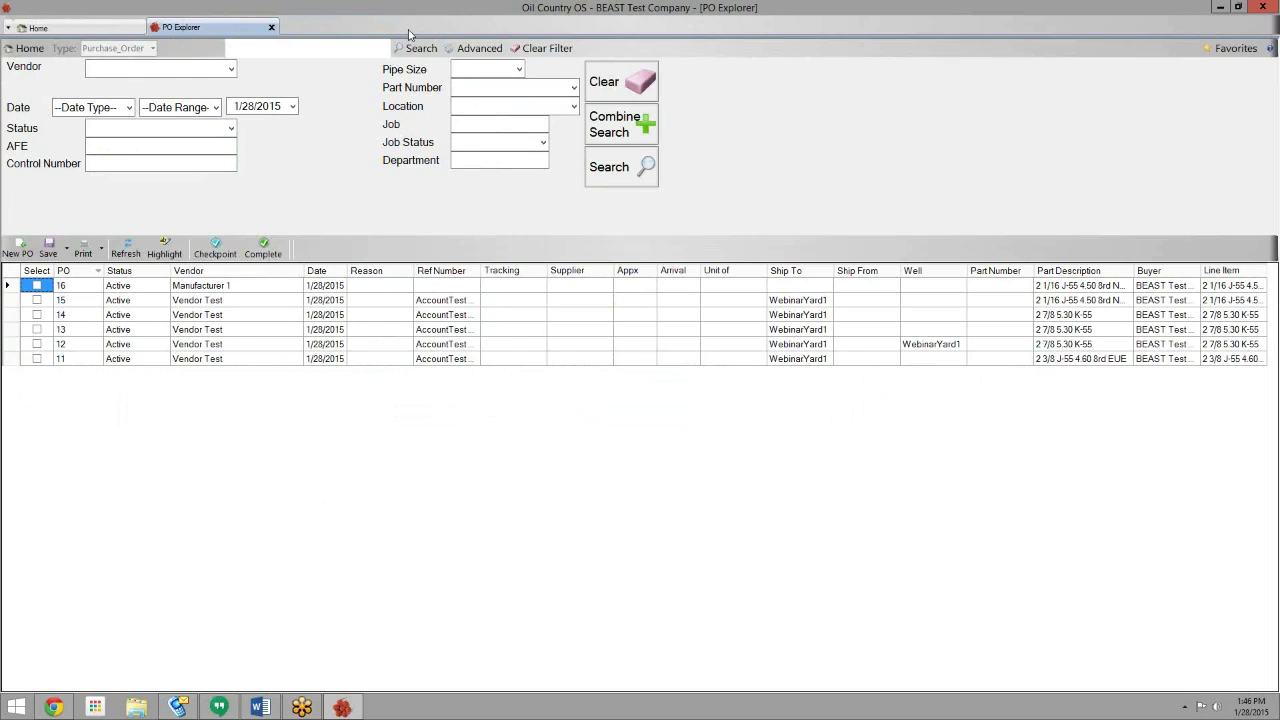
left_click(271, 28)
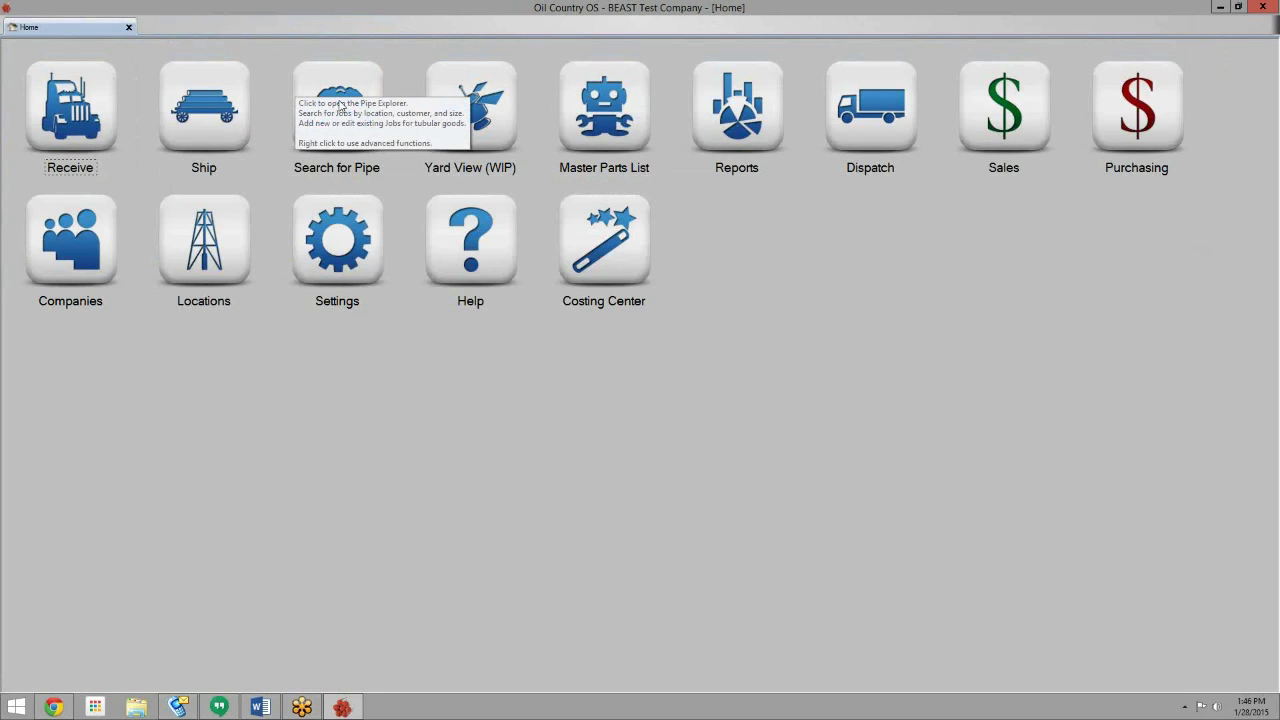
left_click(340, 105)
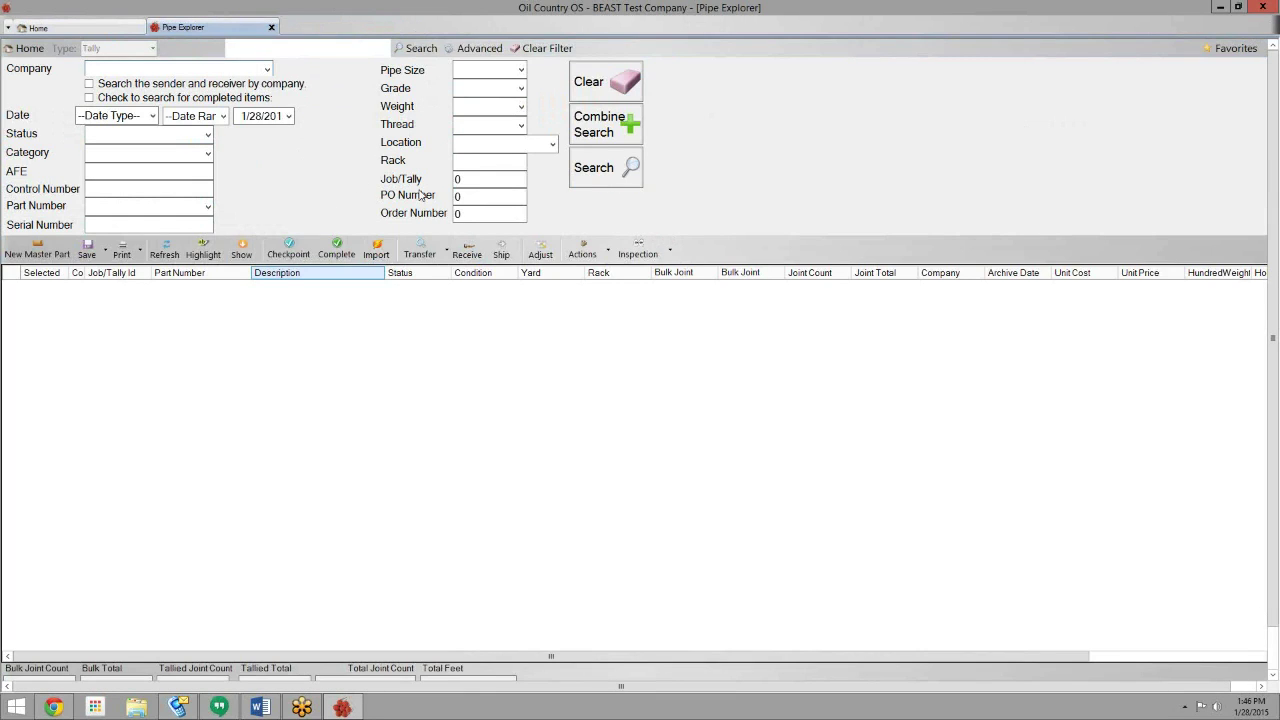
left_click(485, 197)
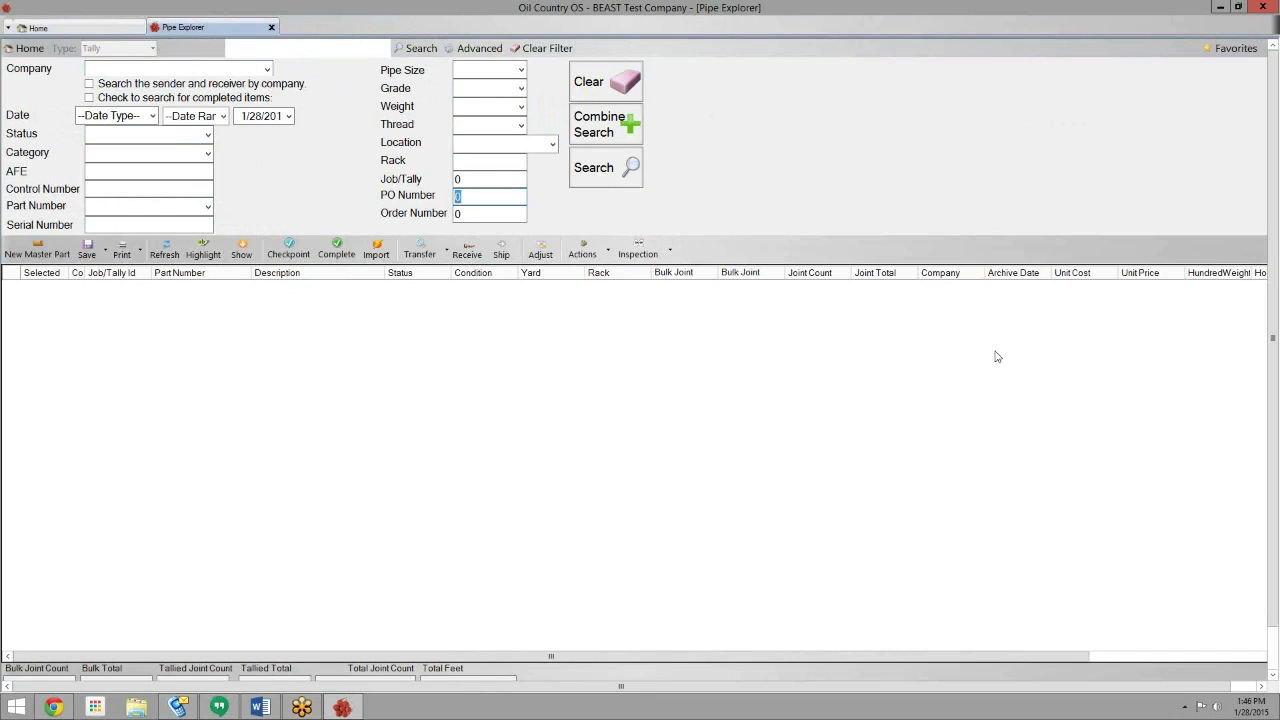
type("17")
left_click(206, 137)
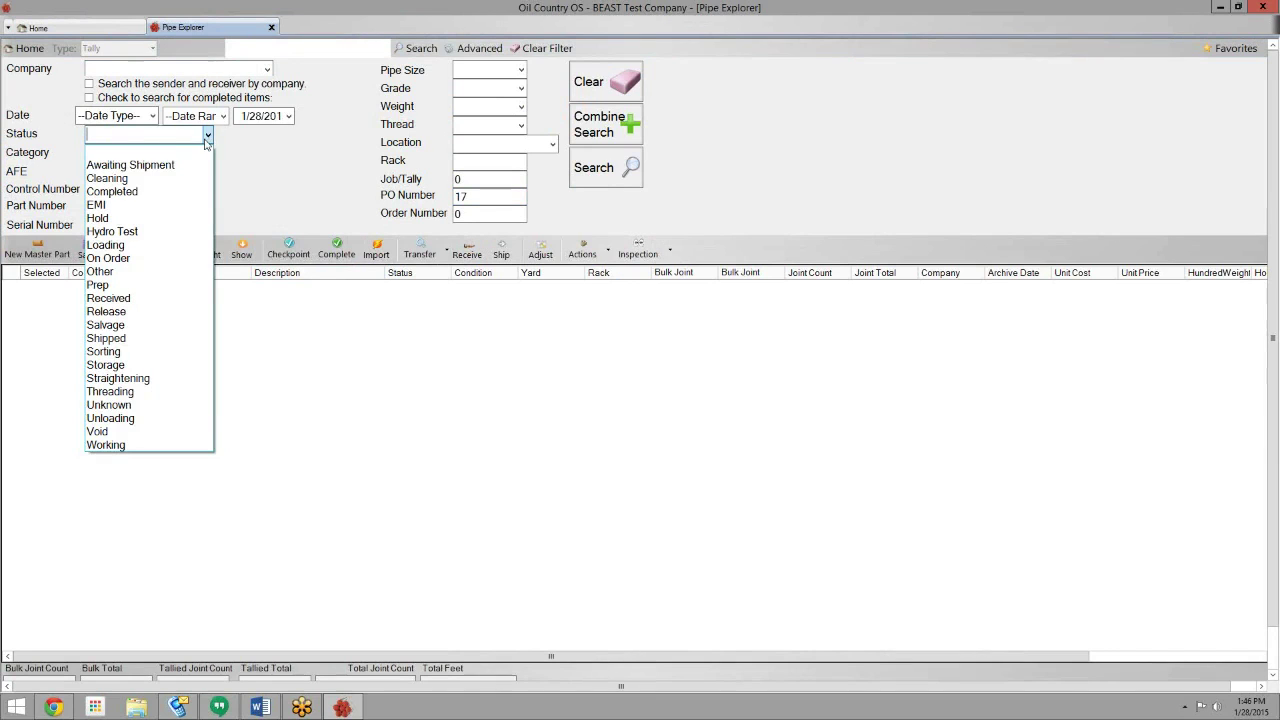
left_click(171, 298)
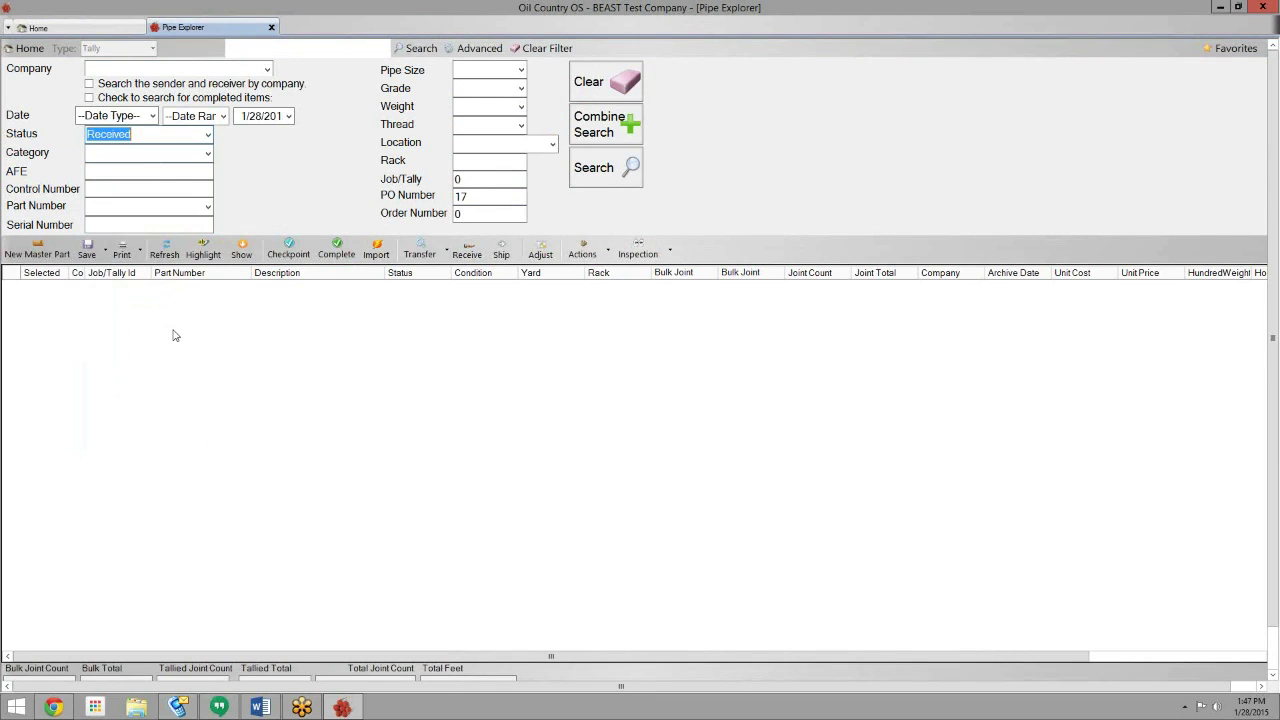
left_click(628, 182)
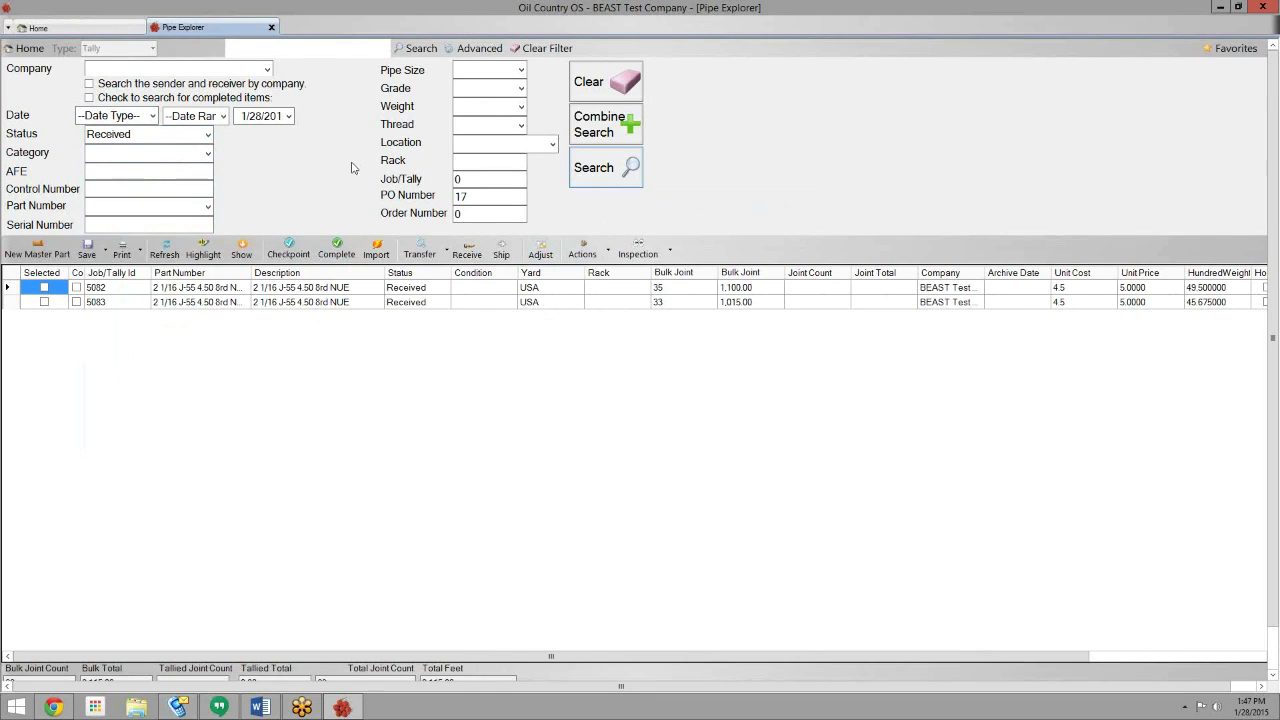
- Switch the status filter to On Order and search again
left_click(208, 134)
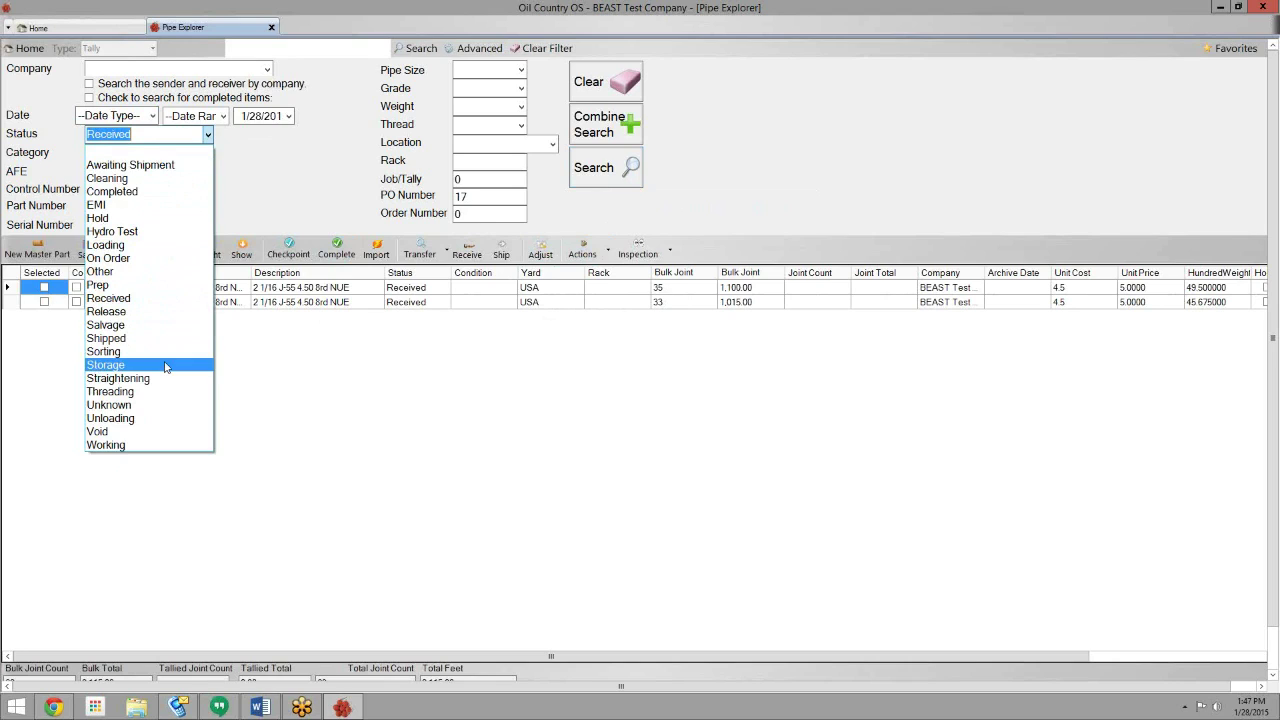
left_click(148, 258)
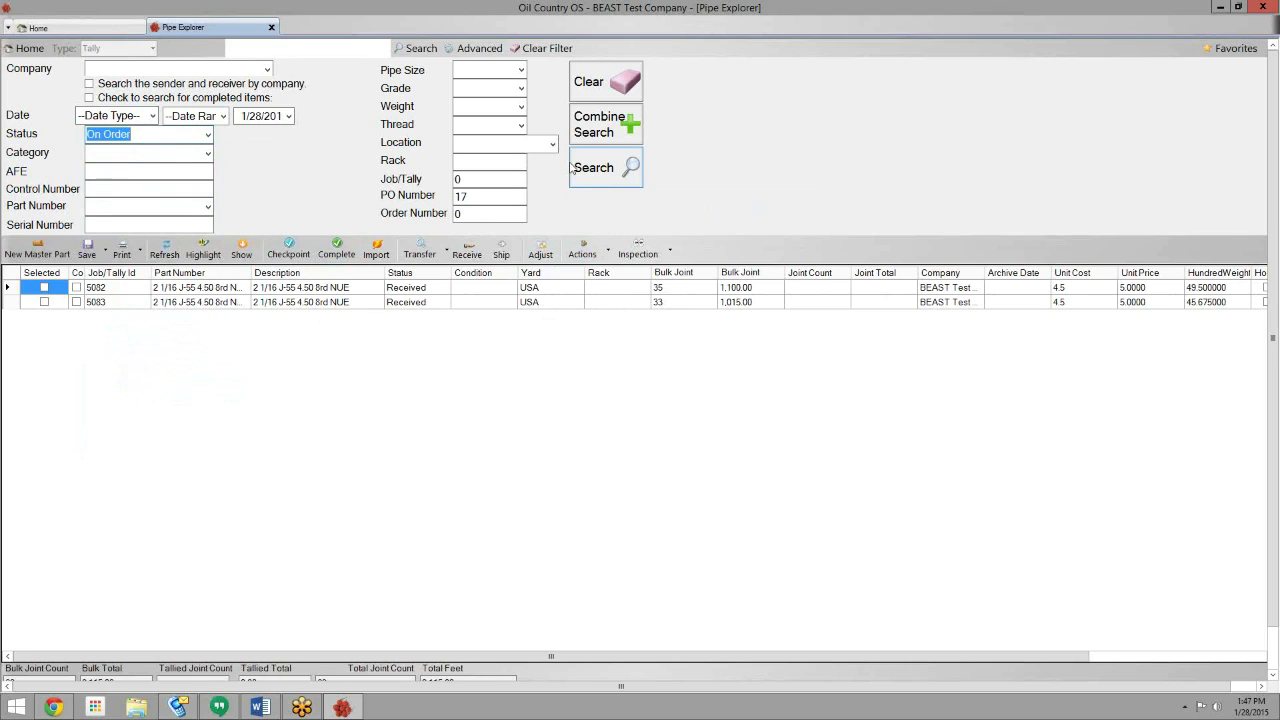
key("Return")
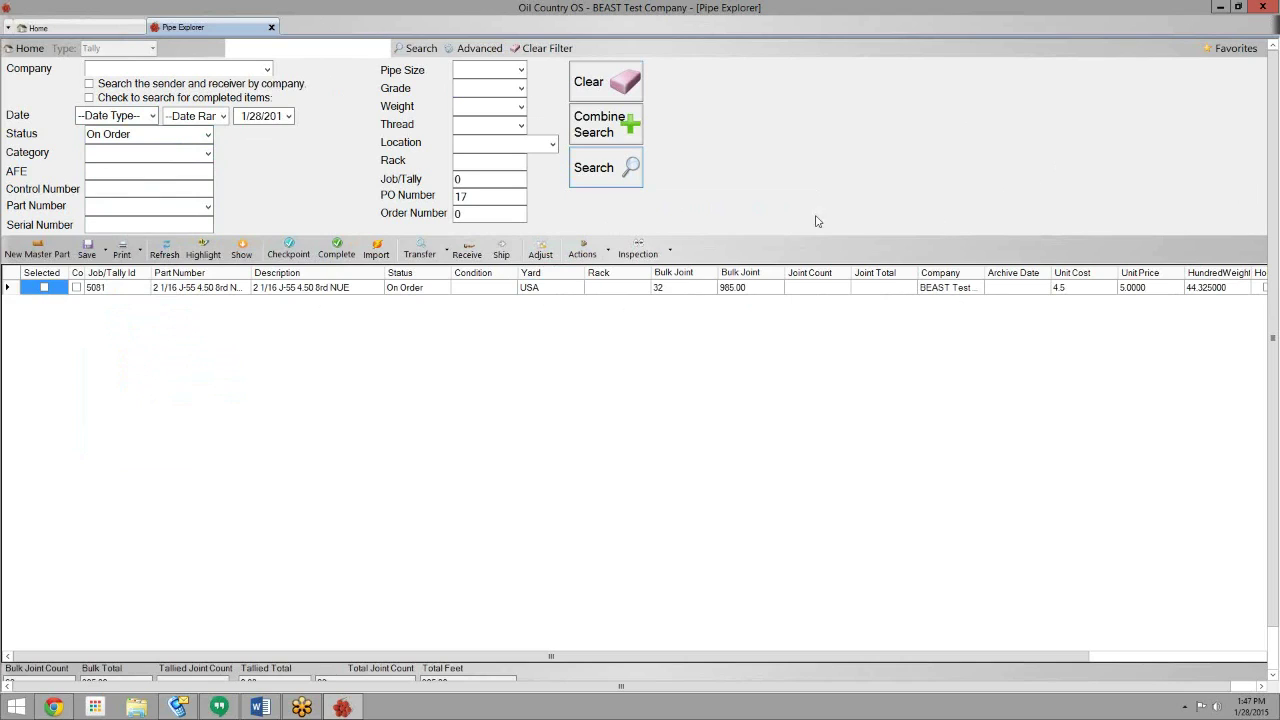
- Add the Internal PO Number column and move it and the Bulk Joint columns beside Status
right_click(799, 281)
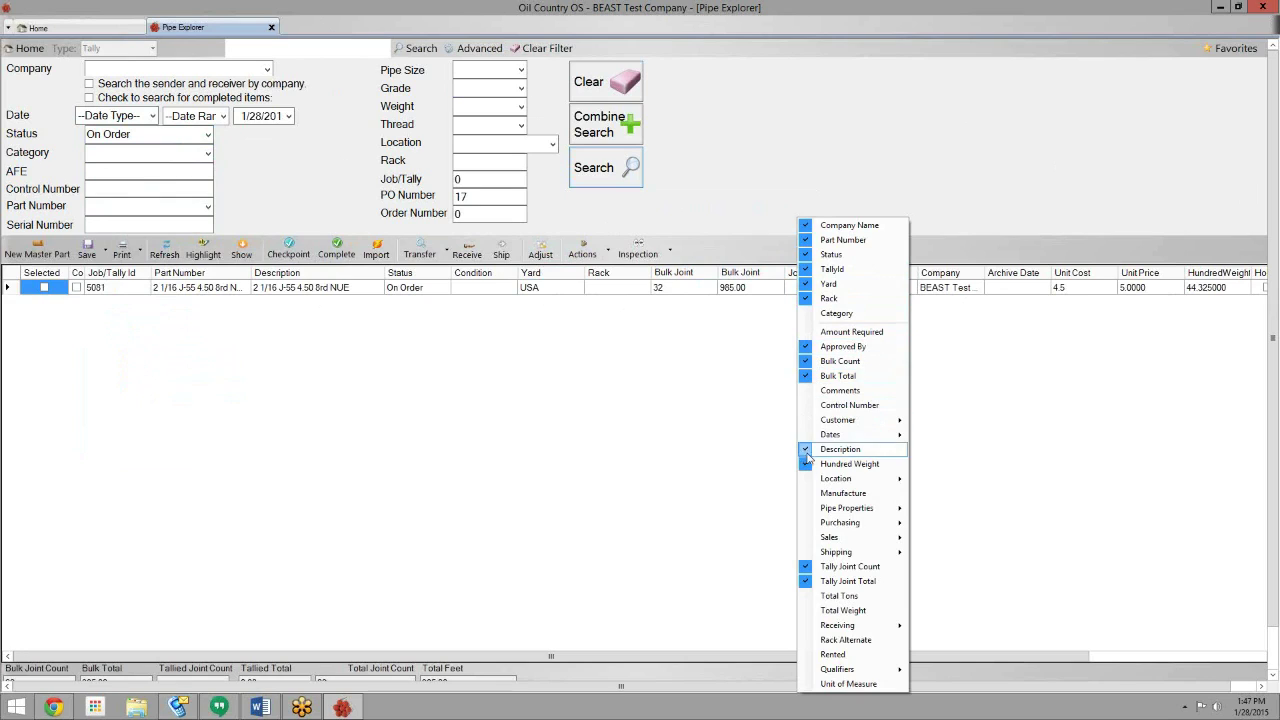
mouse_move(810, 524)
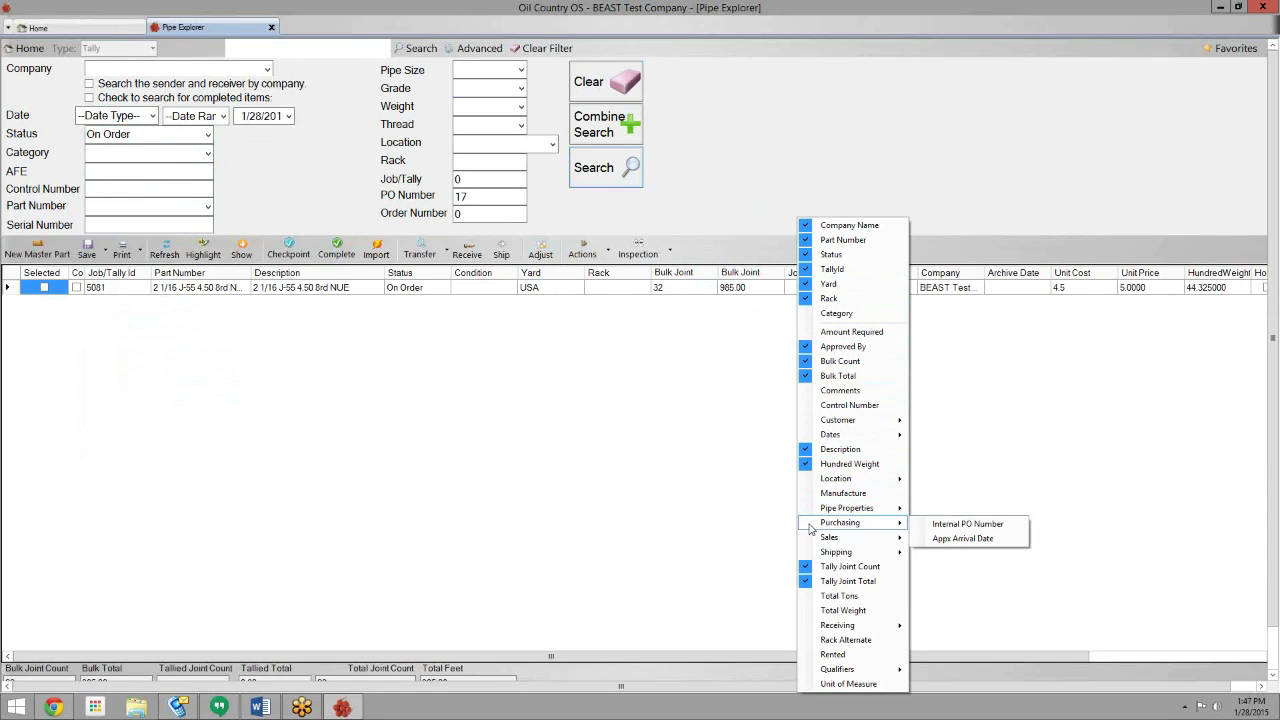
left_click(928, 524)
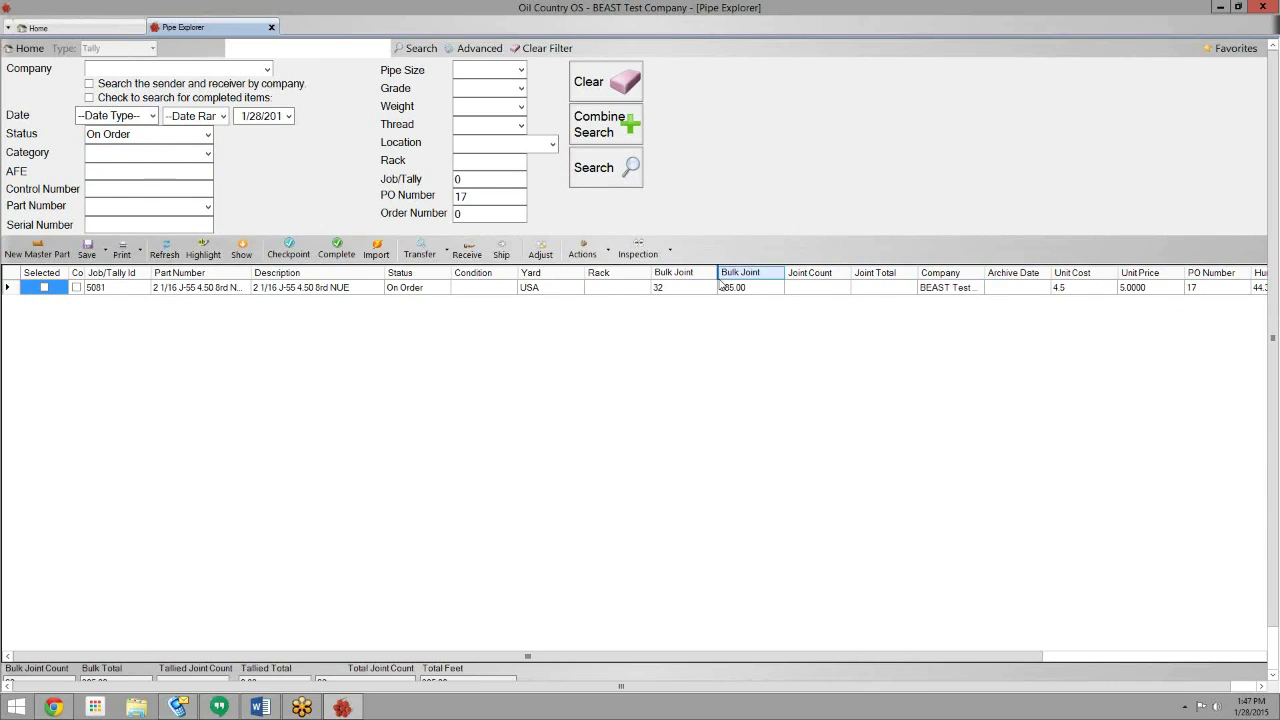
left_click_drag(474, 277, 474, 279)
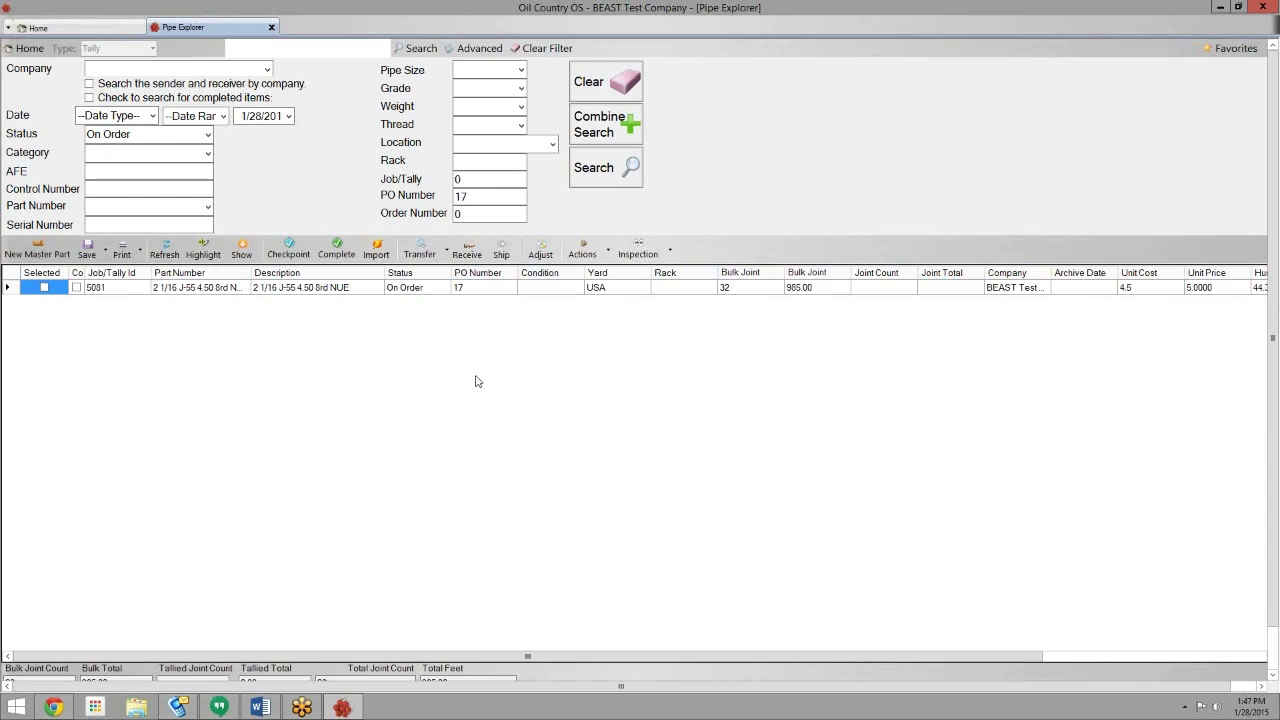
left_click_drag(613, 272, 539, 273)
left_click_drag(823, 276, 610, 276)
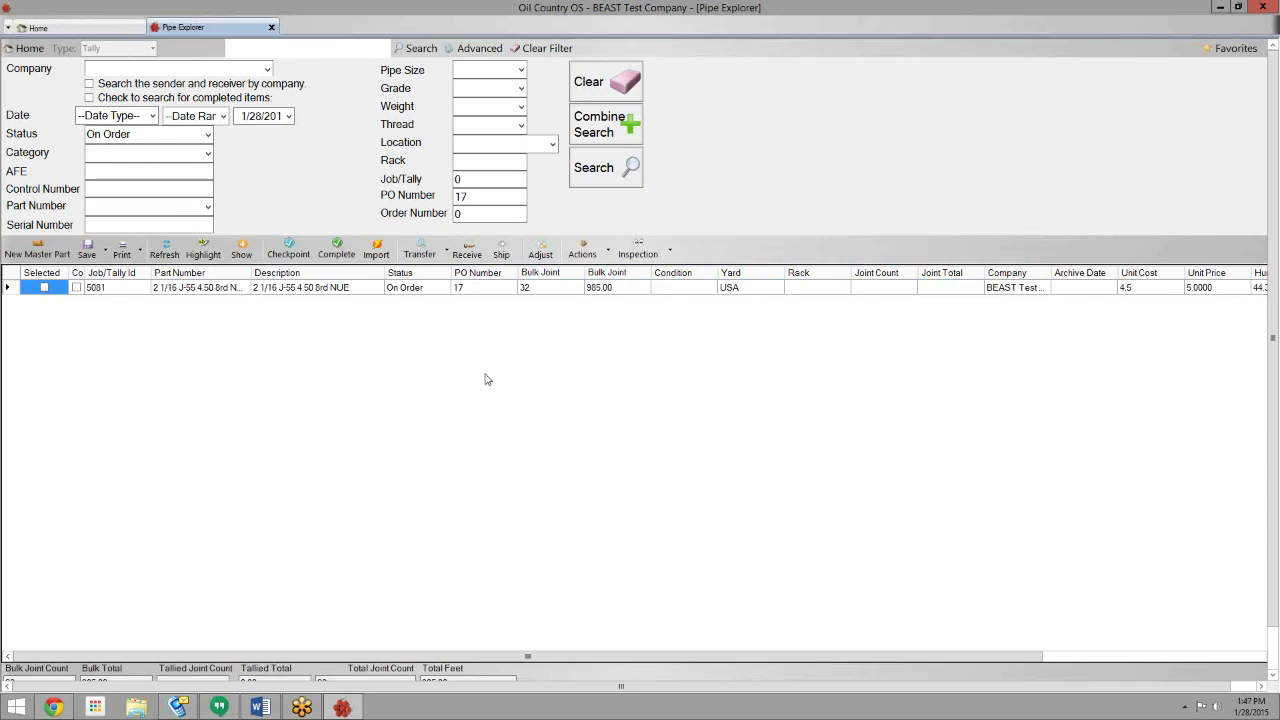
- Re-search PO 17's Received lines, then close Pipe Explorer
left_click(208, 134)
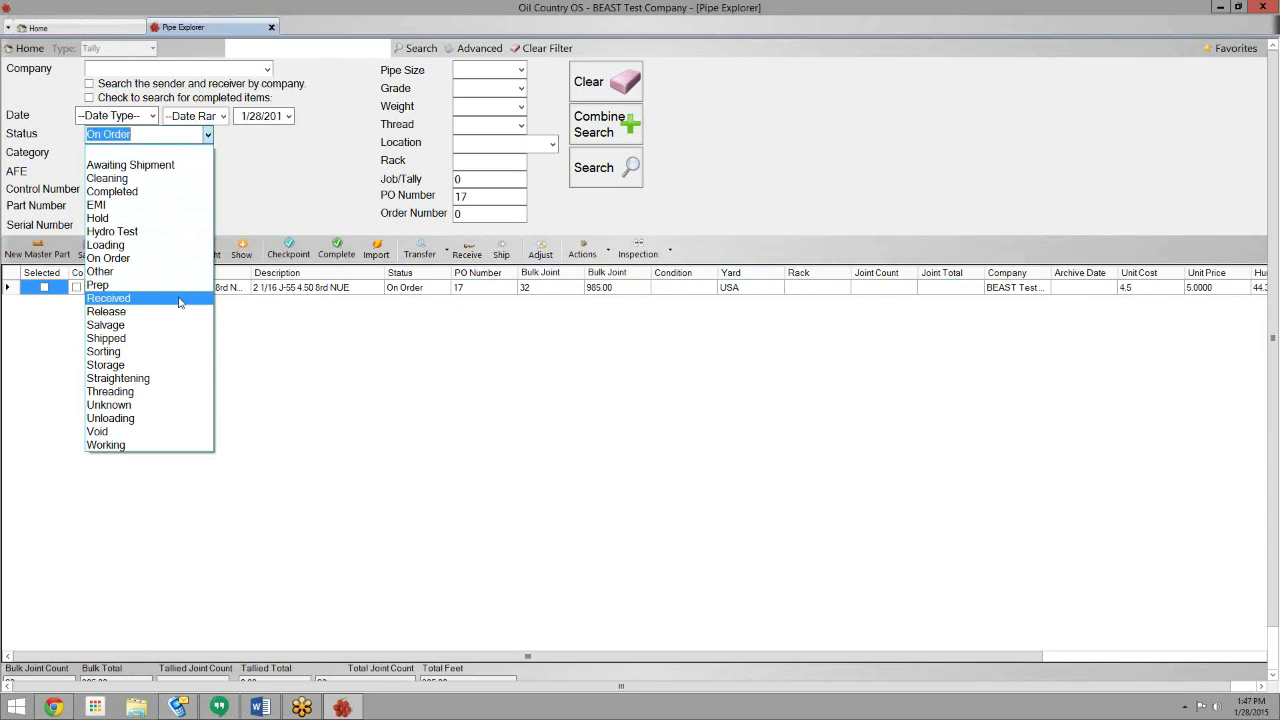
left_click(108, 298)
left_click(605, 167)
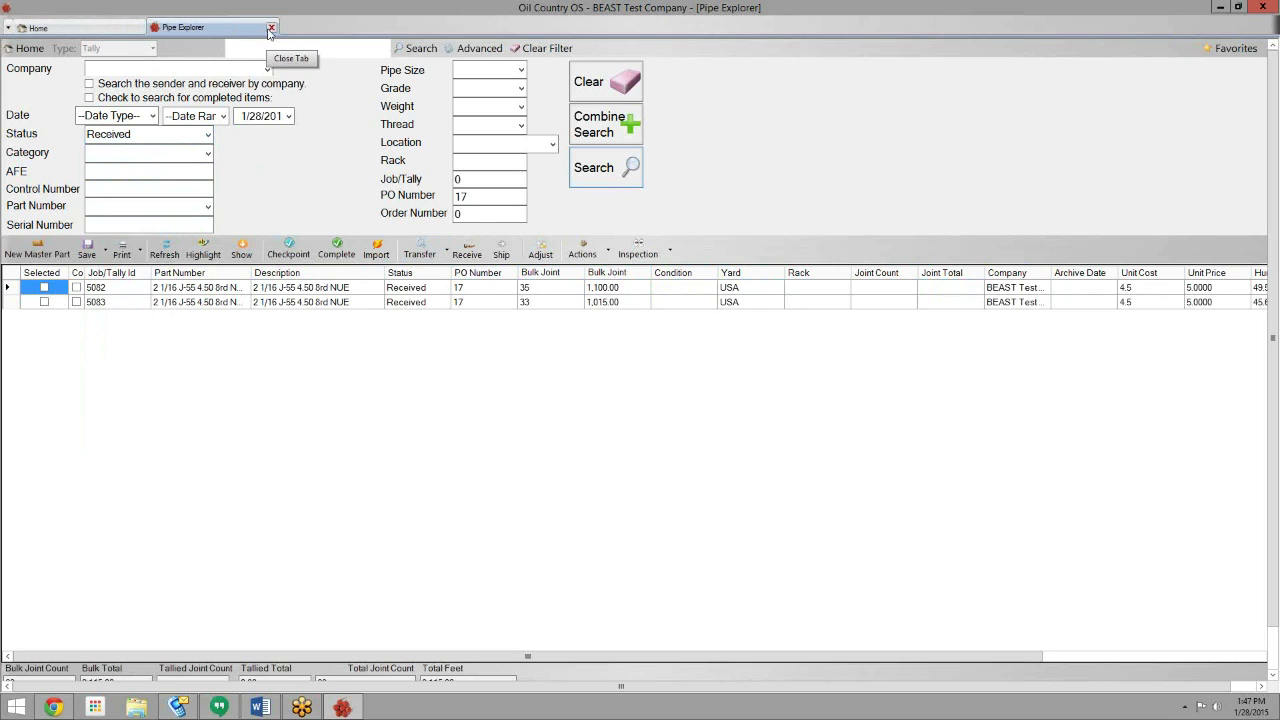
left_click(270, 28)
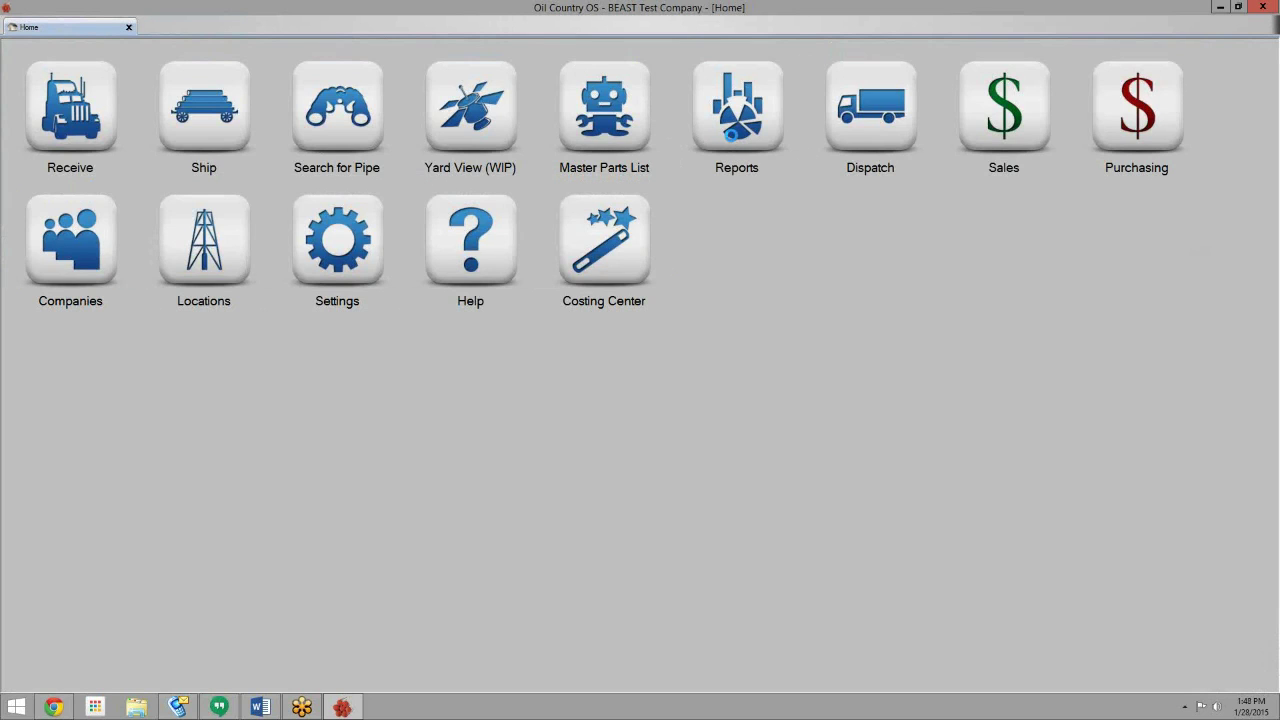
- Run the Purchasing category's Open PO Report, review PO 17's lines, and close it
left_click(736, 144)
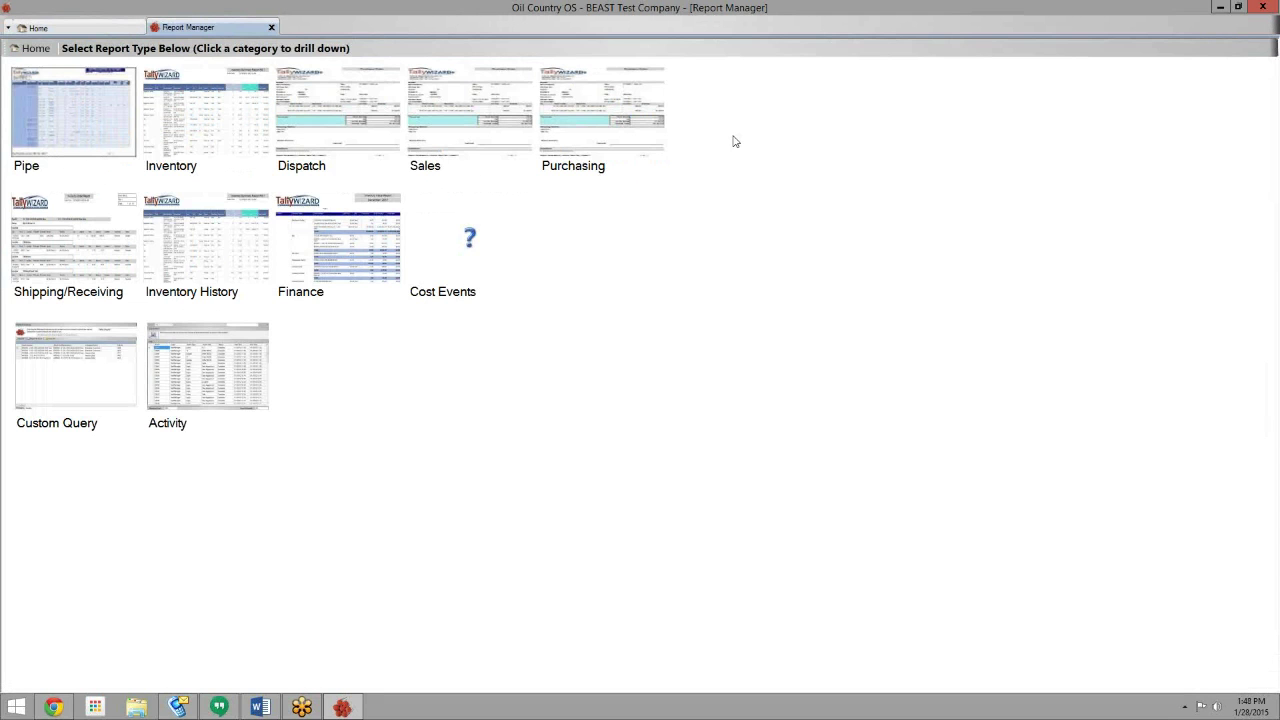
left_click(638, 132)
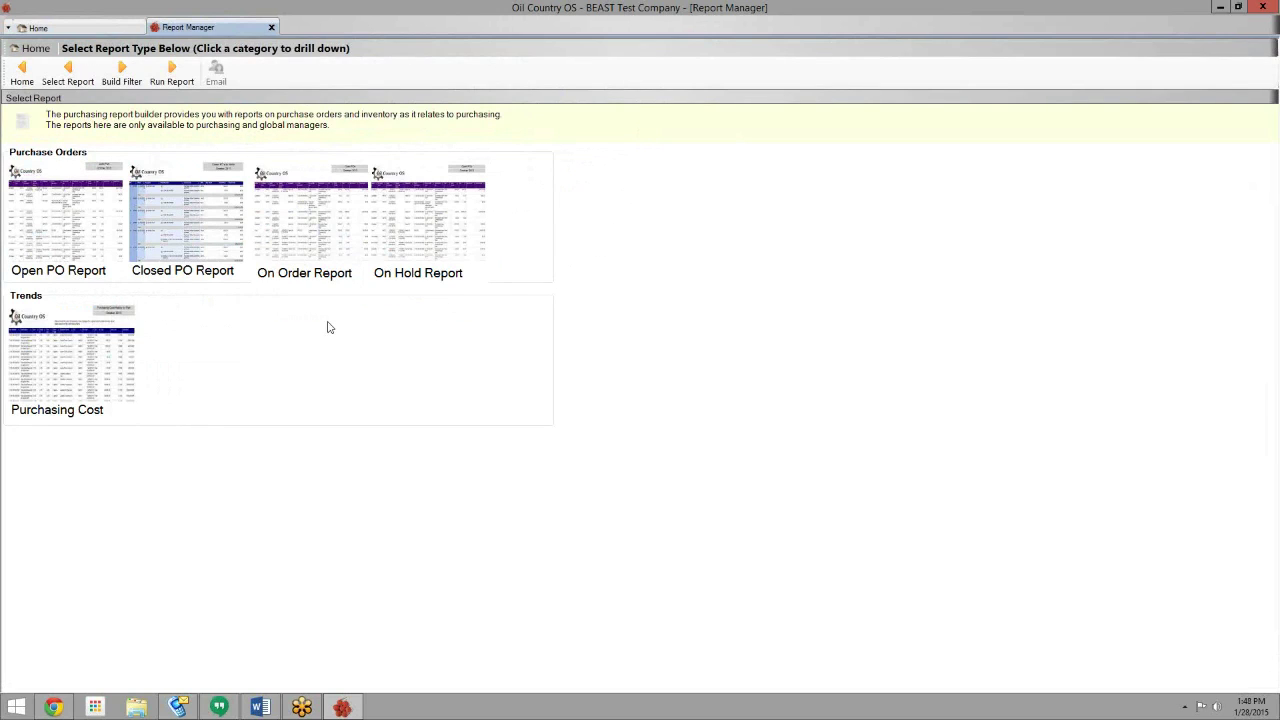
left_click(98, 228)
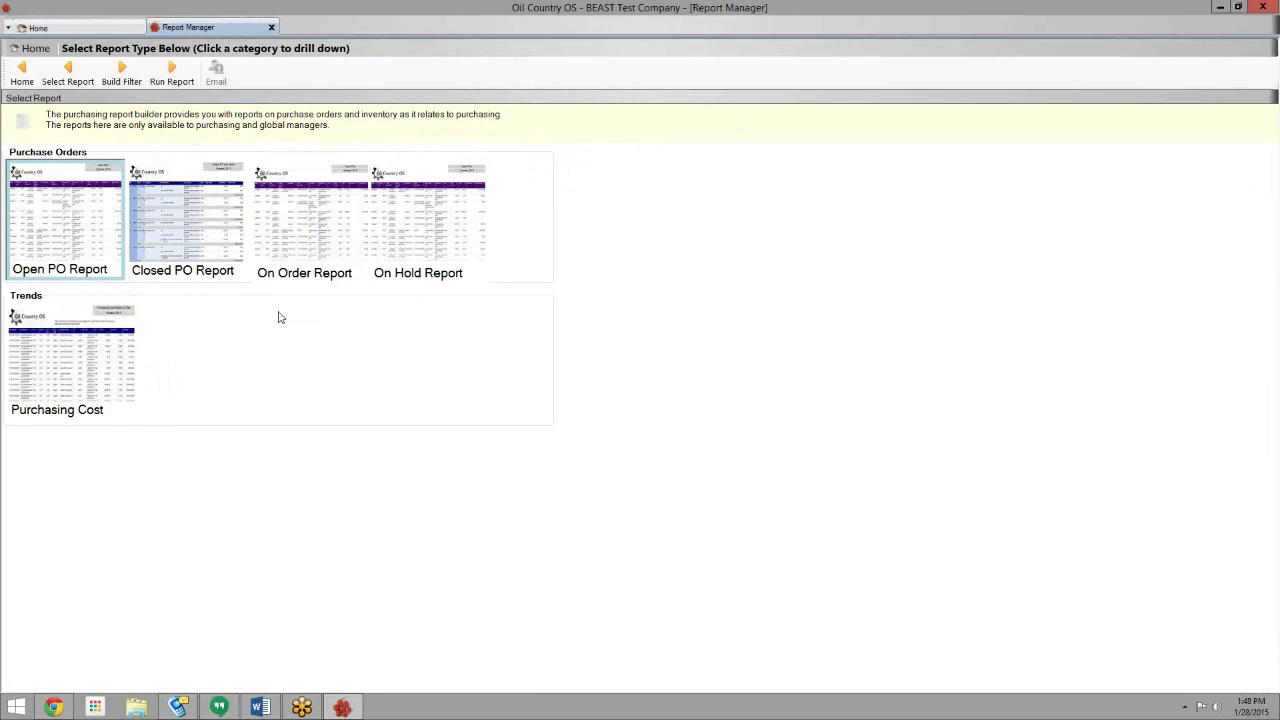
left_click(171, 74)
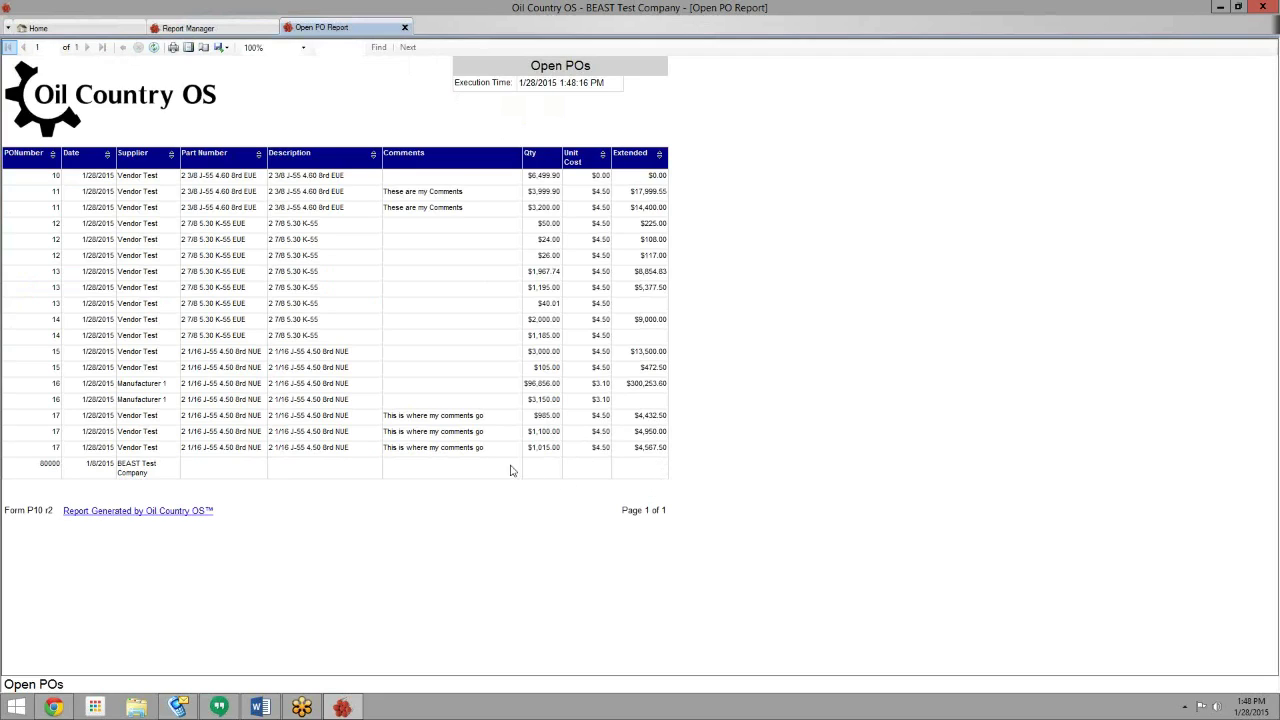
left_click(405, 28)
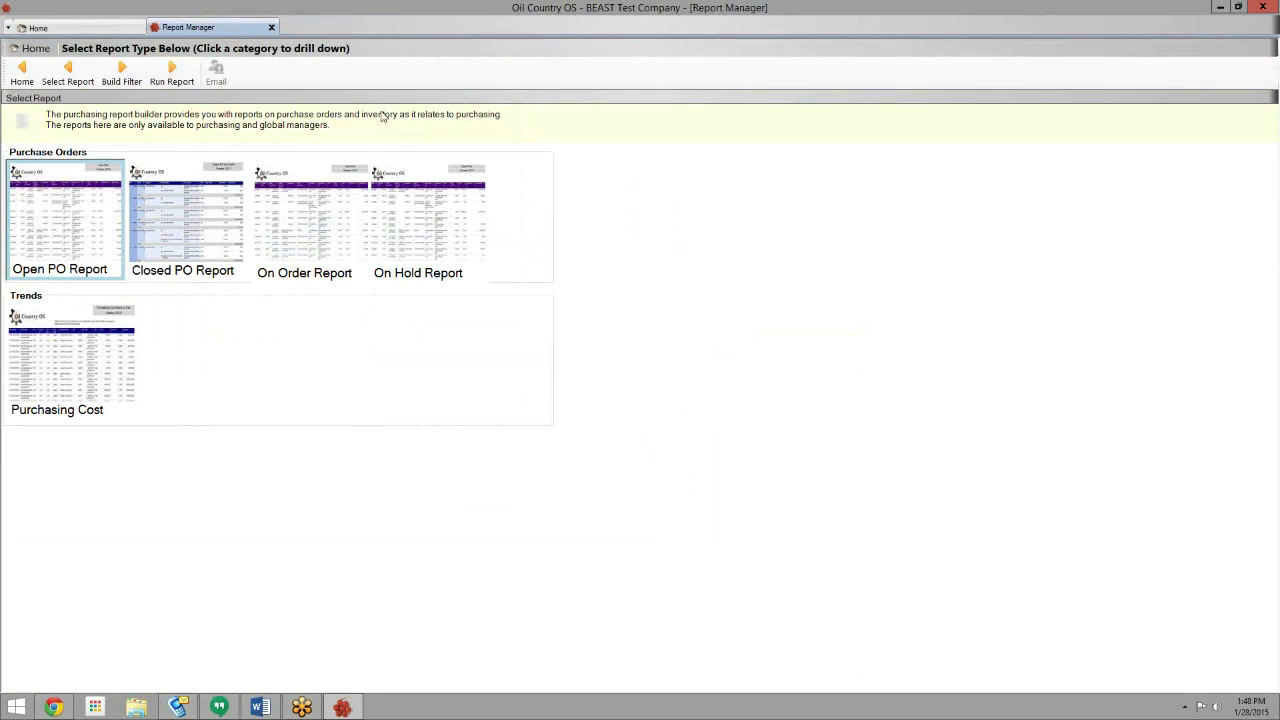
- Select the Purchasing Cost report and build its filter
left_click(210, 207)
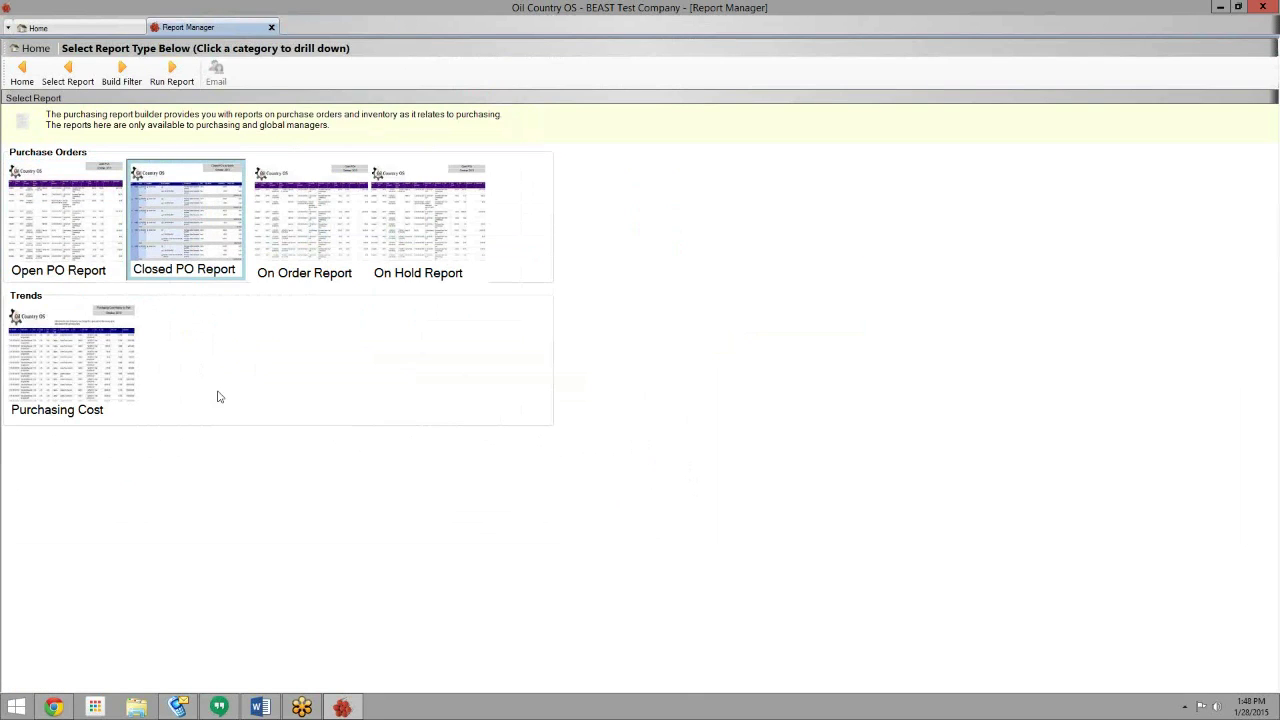
left_click(100, 388)
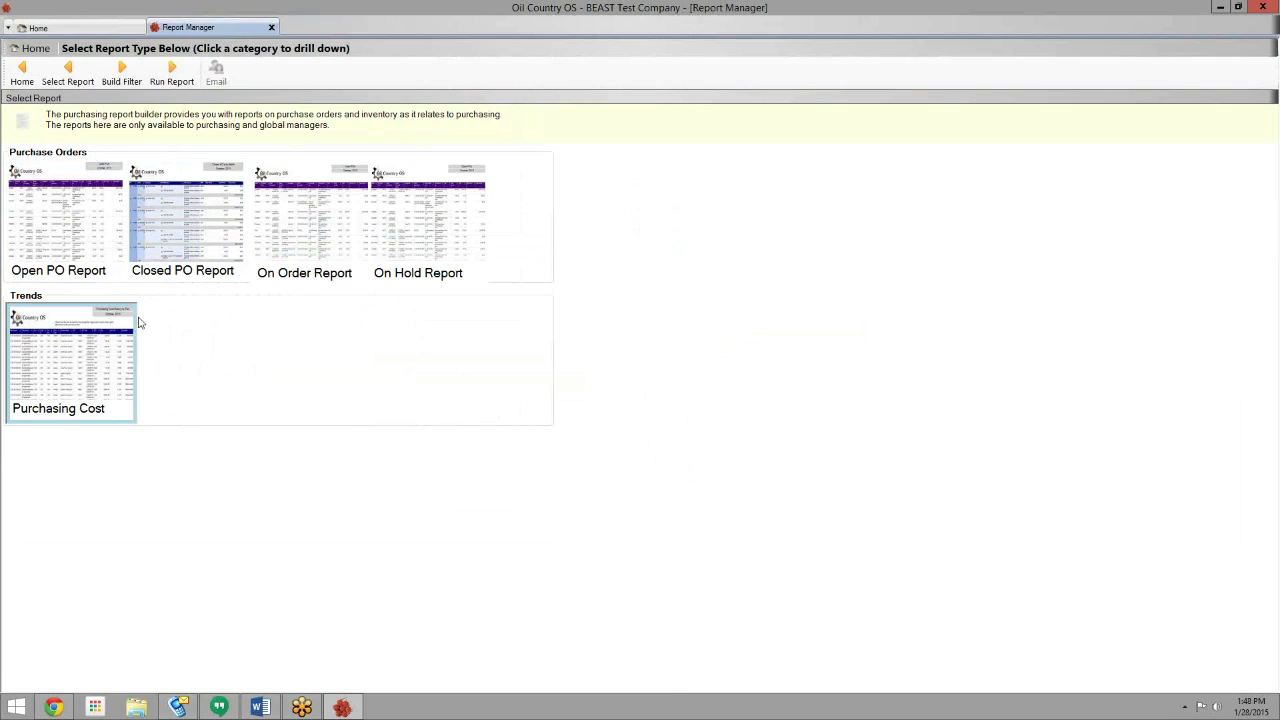
left_click(122, 75)
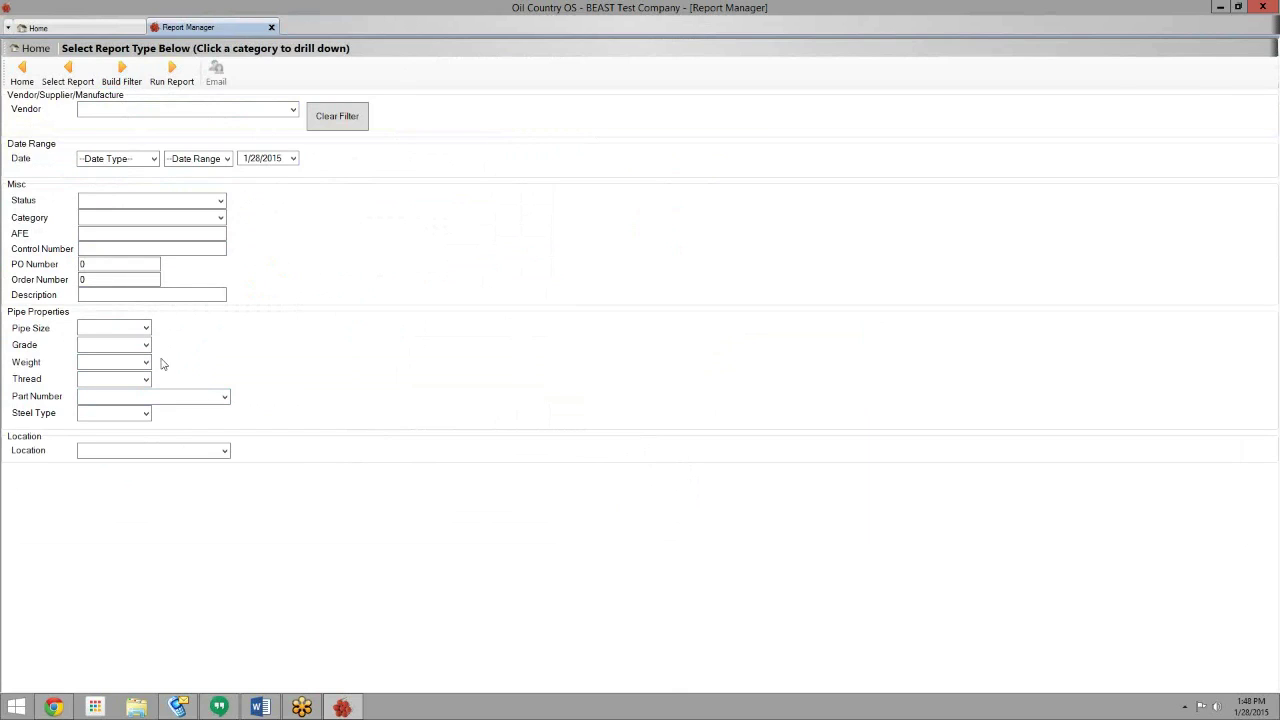
- Filter to pipe size 2 1/16 and part 2 1/16 J-55 4.50 8rd NUE, then run the report
left_click(146, 329)
left_click(118, 416)
left_click(225, 397)
left_click(225, 398)
left_click(222, 397)
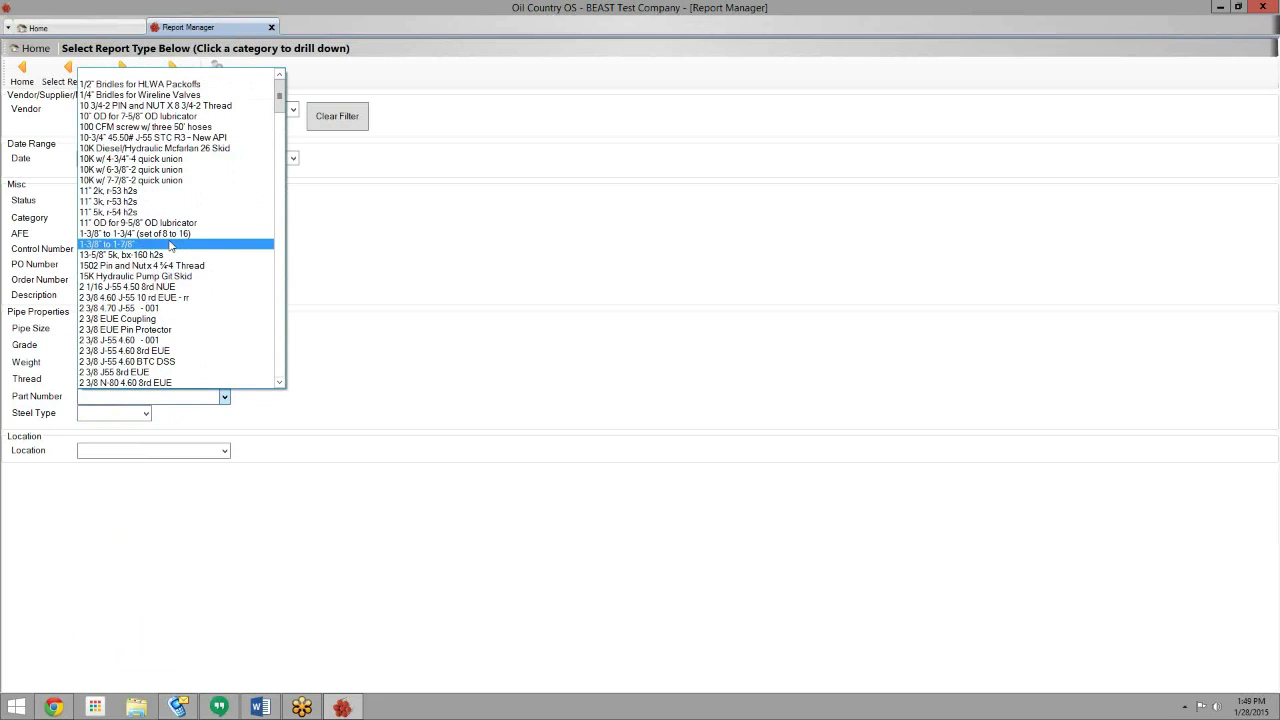
left_click(164, 288)
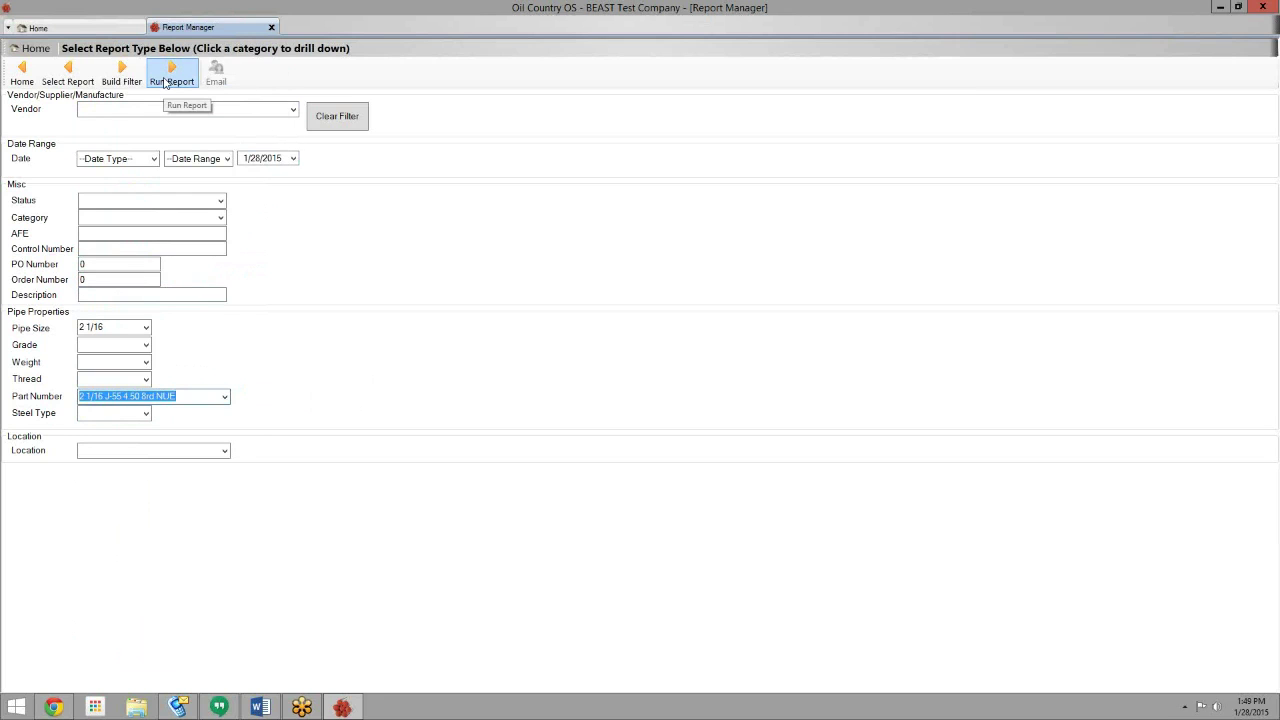
left_click(165, 83)
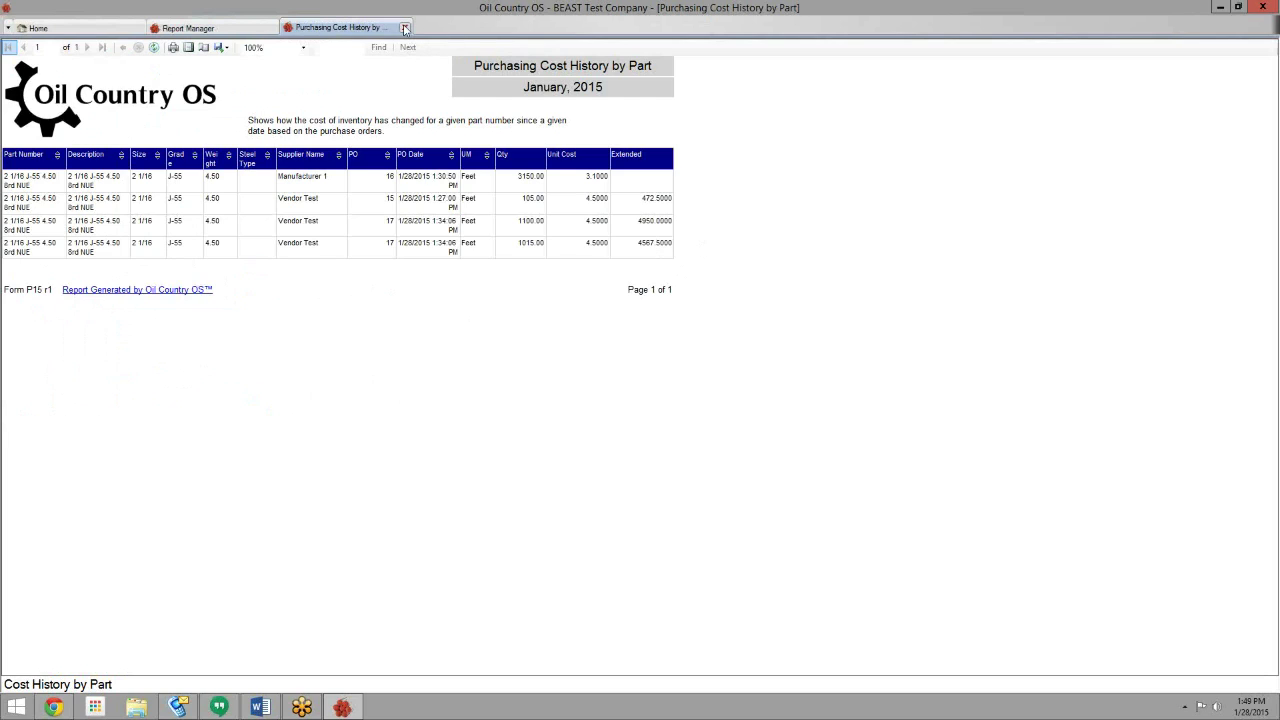
- Close the Purchasing Cost History report and the Report Manager
left_click(405, 28)
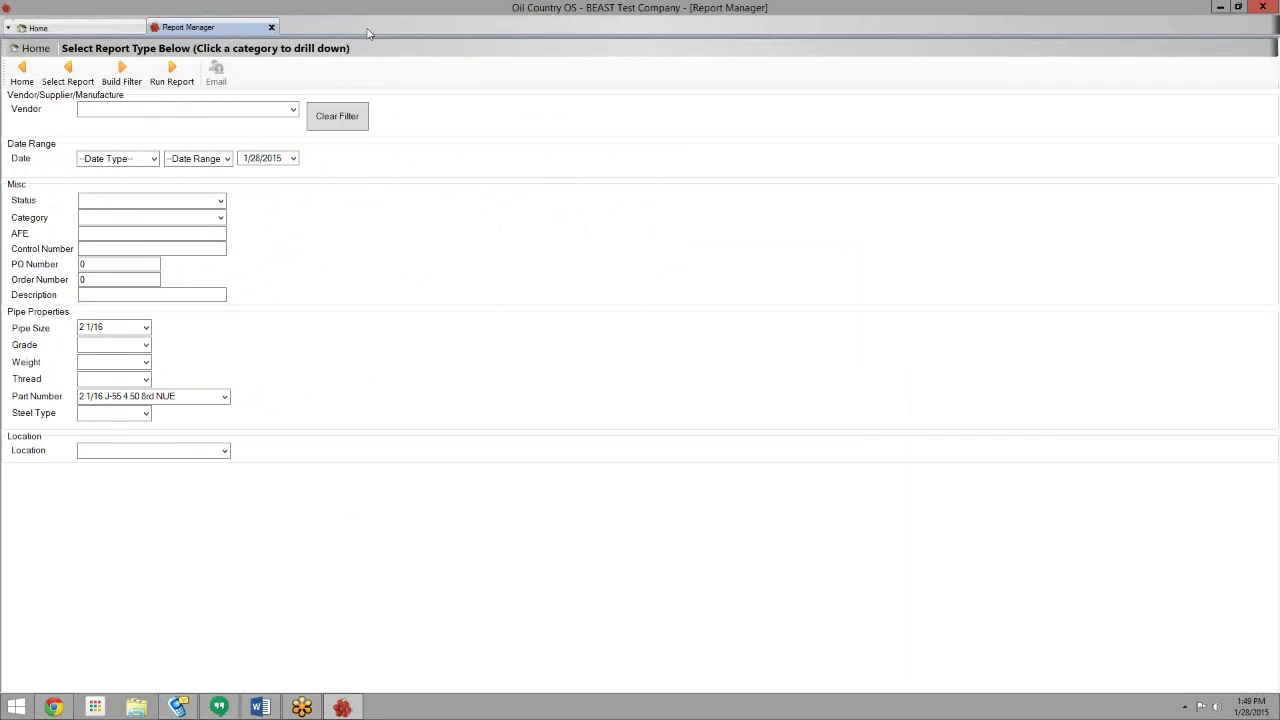
left_click(270, 29)
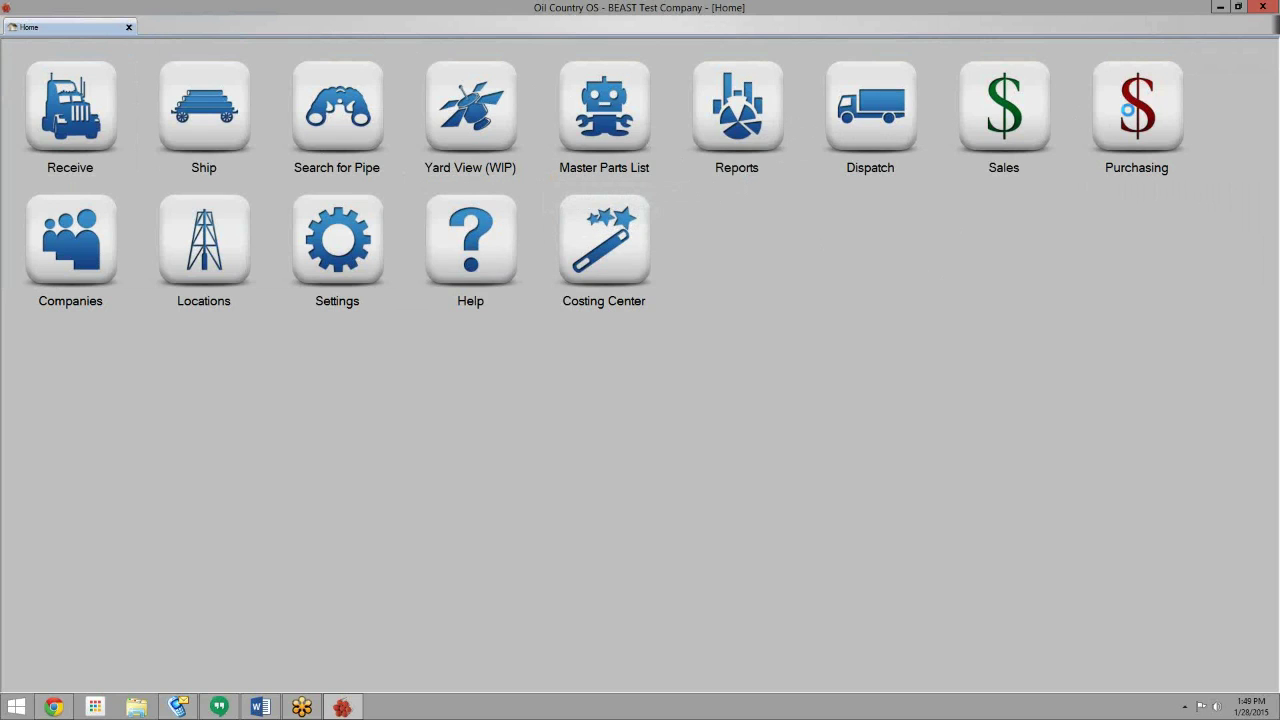
- Search the purchase orders and open PO 17 from the PO Explorer list
left_click(1127, 110)
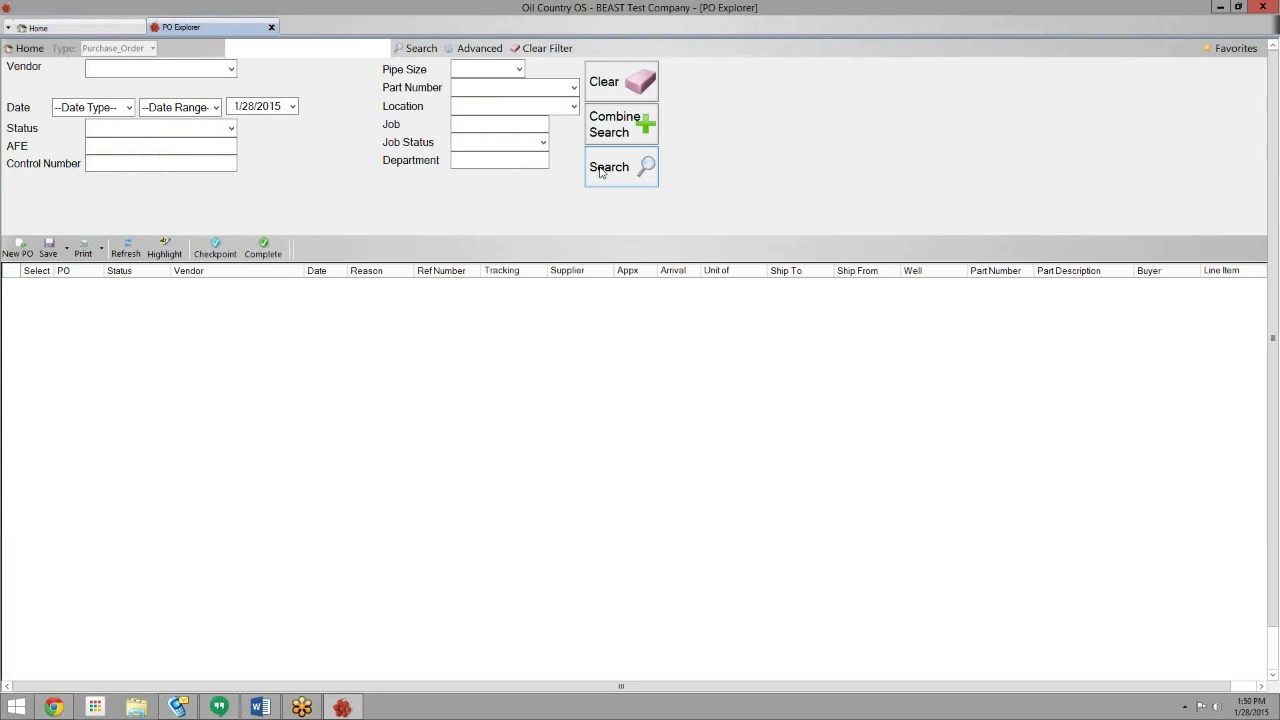
left_click(601, 172)
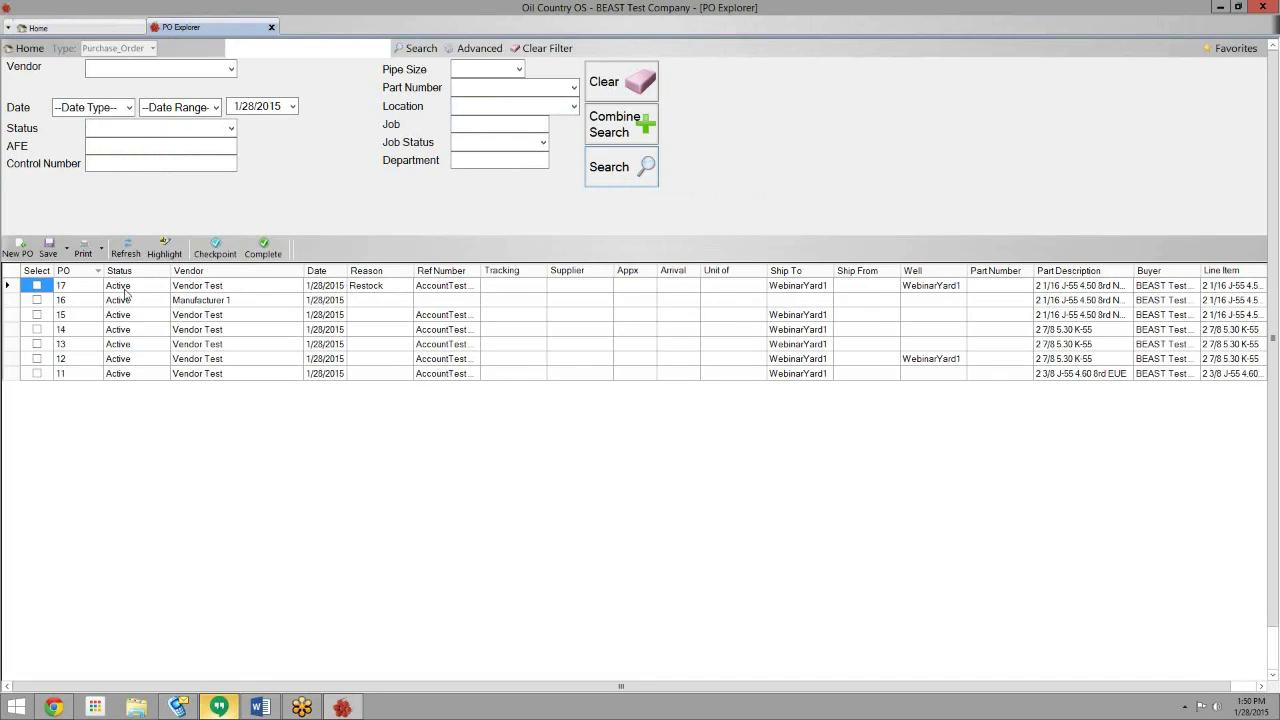
double_click(88, 288)
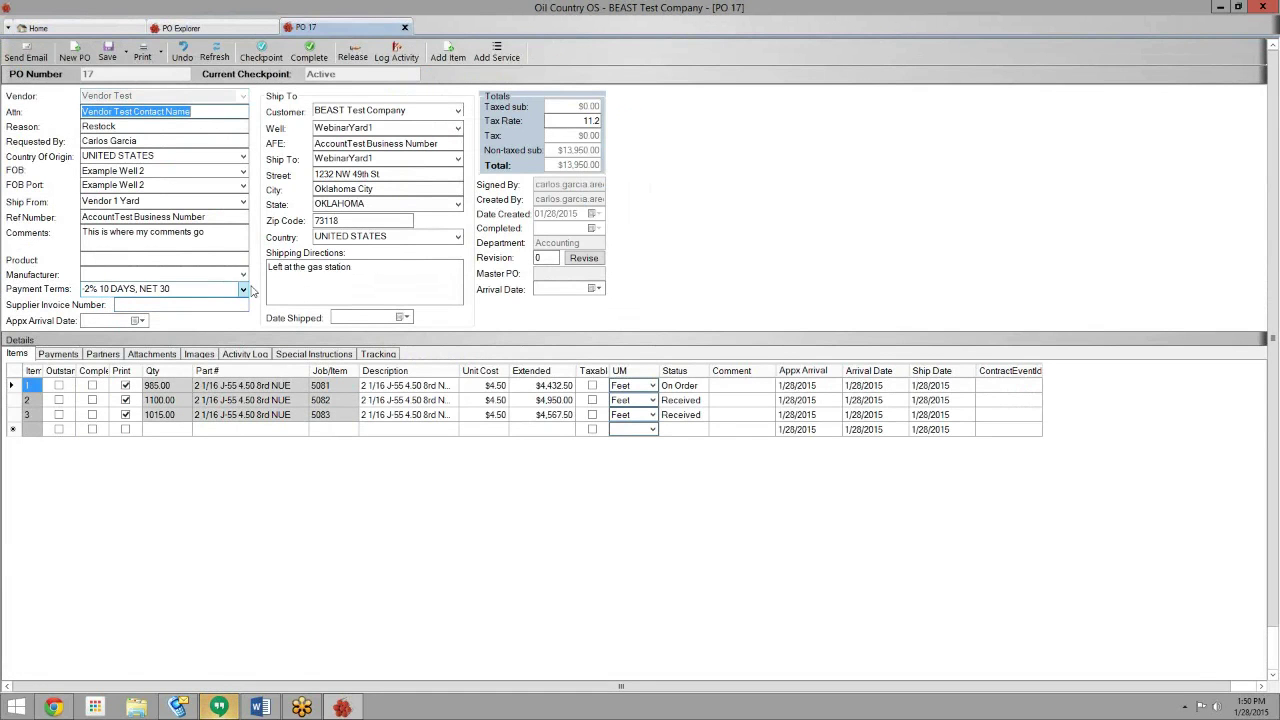
- Try adding a line from on-order job 5081 as the entire job/tally, then check line 1's 985.00 quantity
left_click(456, 67)
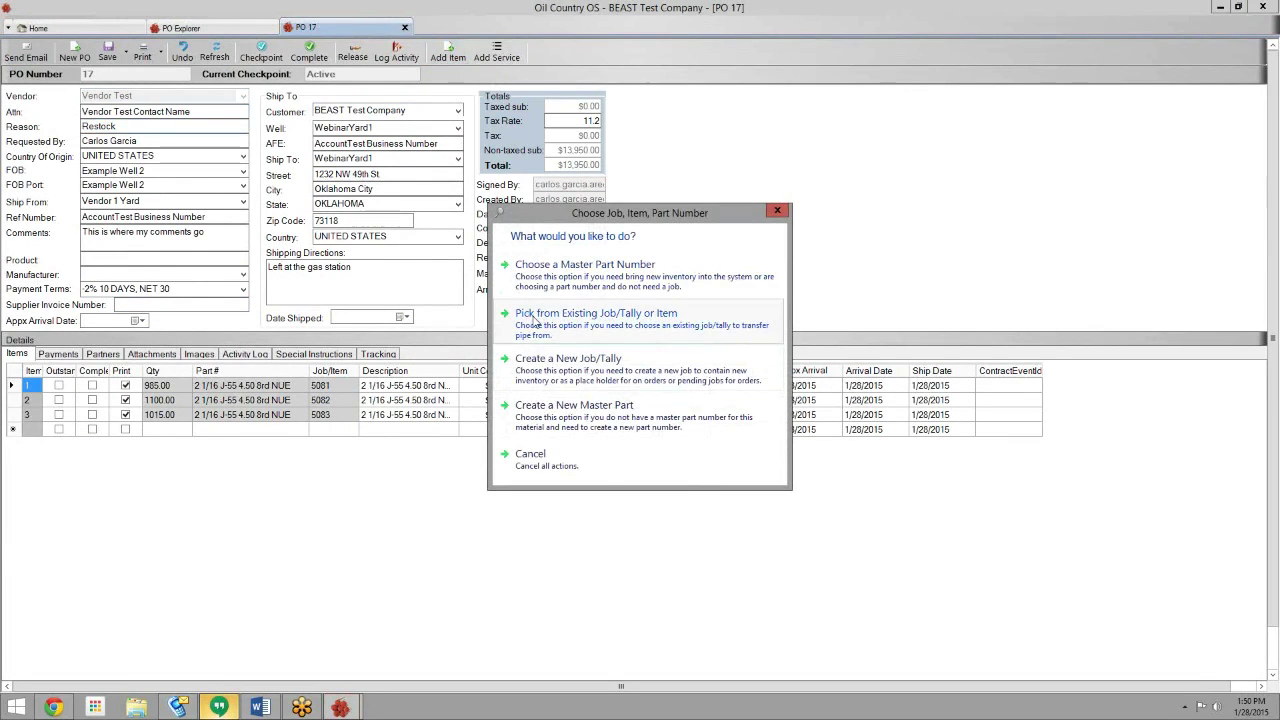
left_click(533, 316)
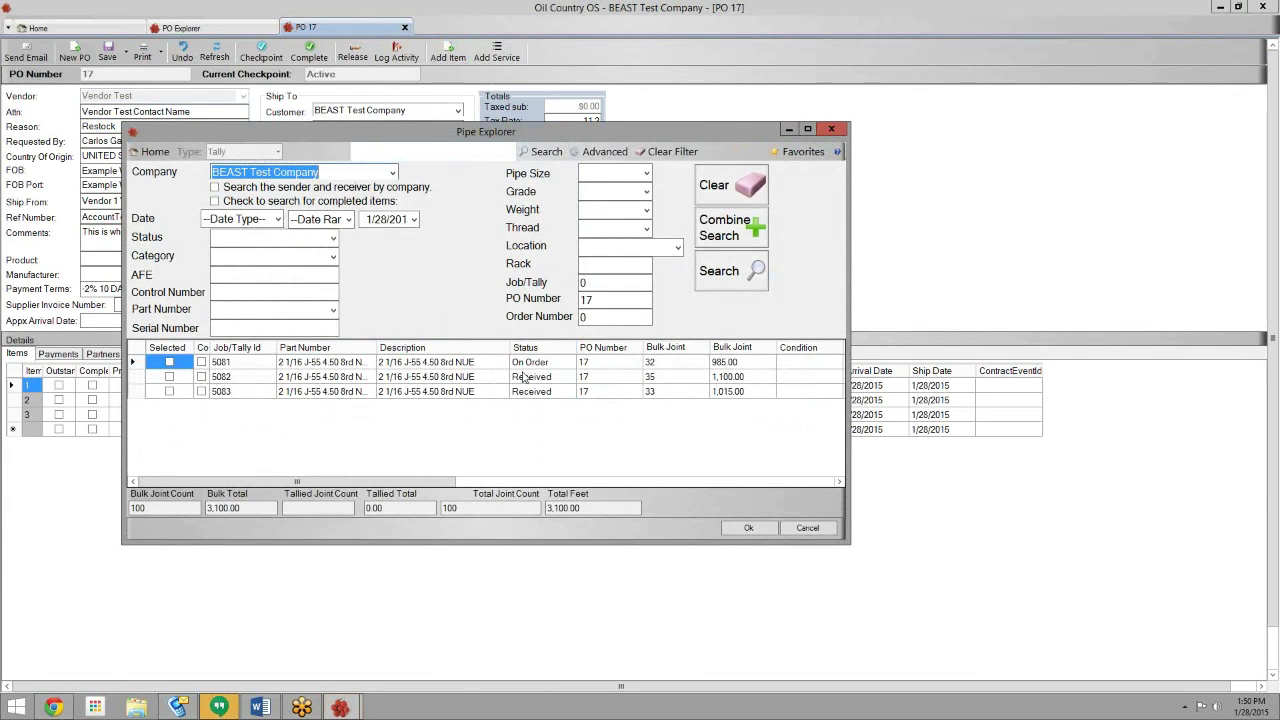
left_click(533, 364)
double_click(531, 363)
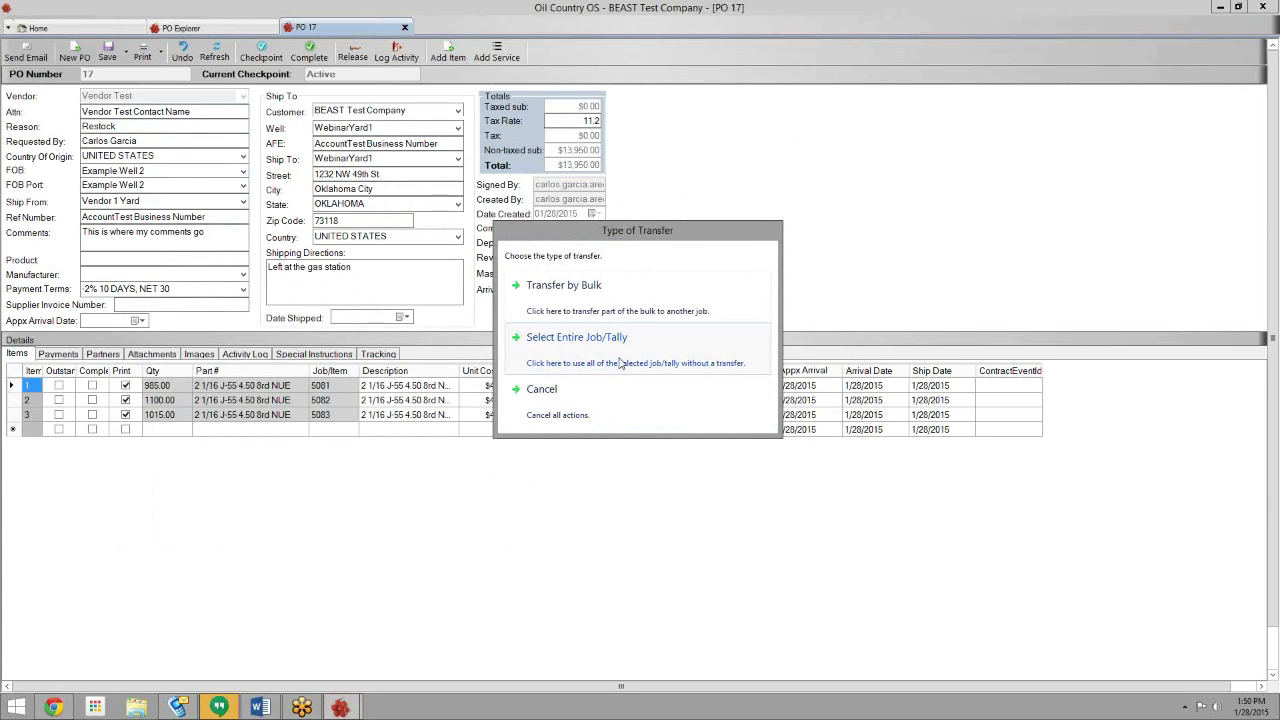
left_click(620, 363)
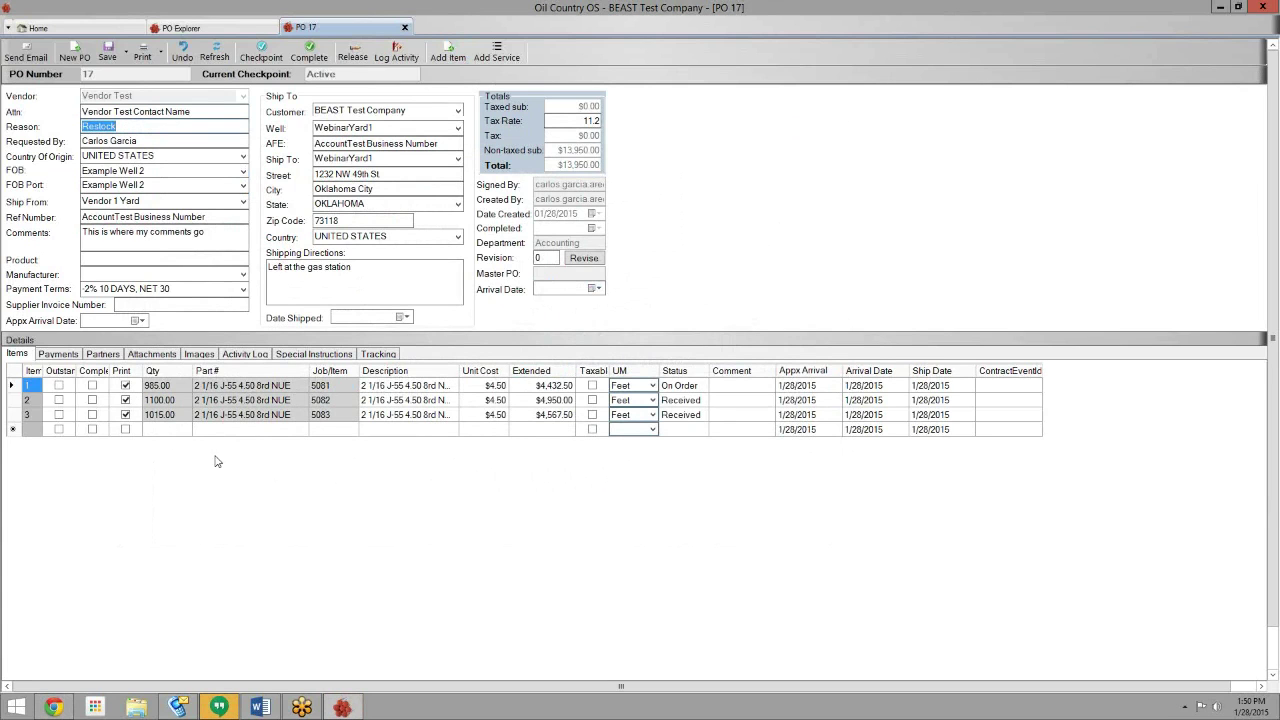
left_click(165, 386)
left_click_drag(552, 5, 652, 1)
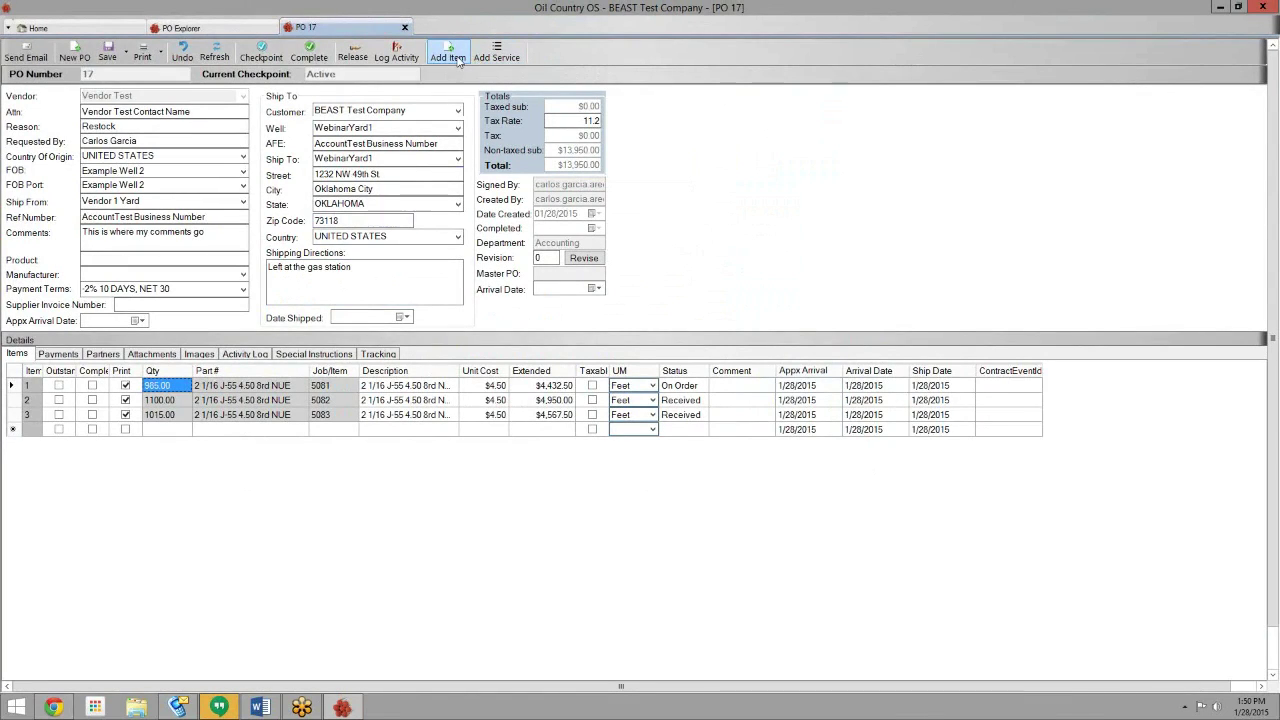
- Start a partial transfer from job 5081 by joint count, then abandon it
left_click(459, 59)
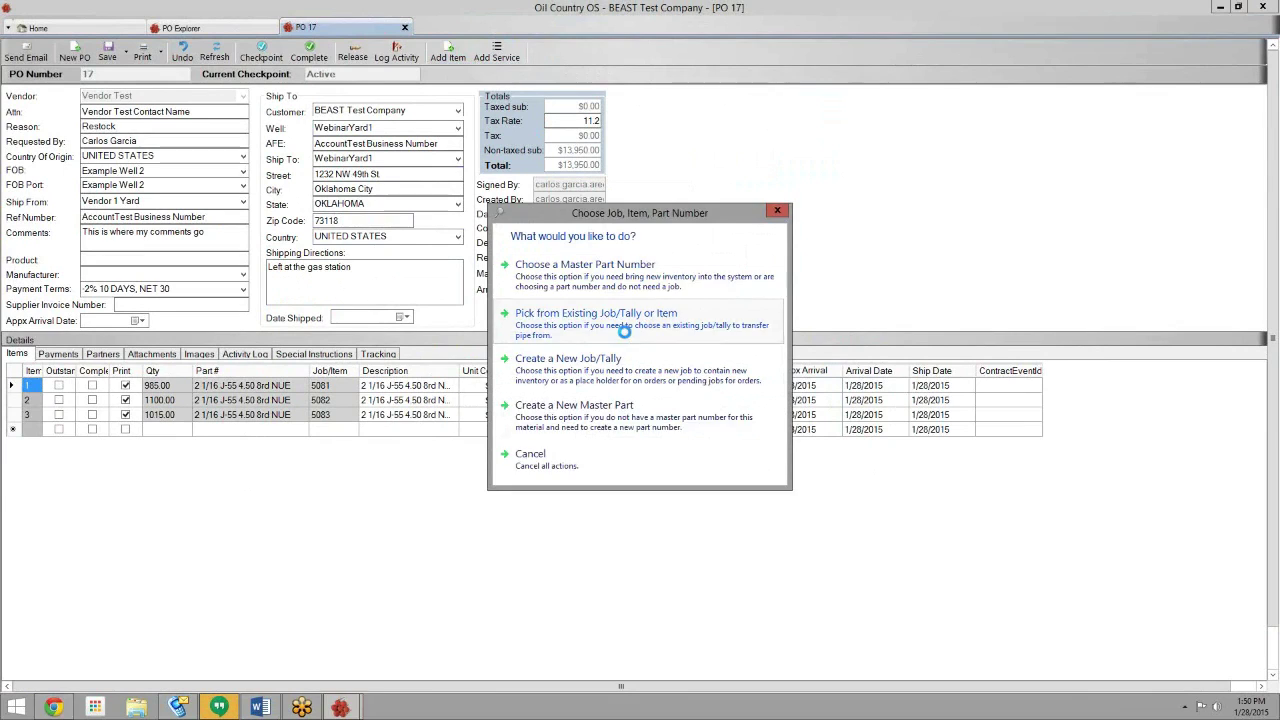
left_click(620, 328)
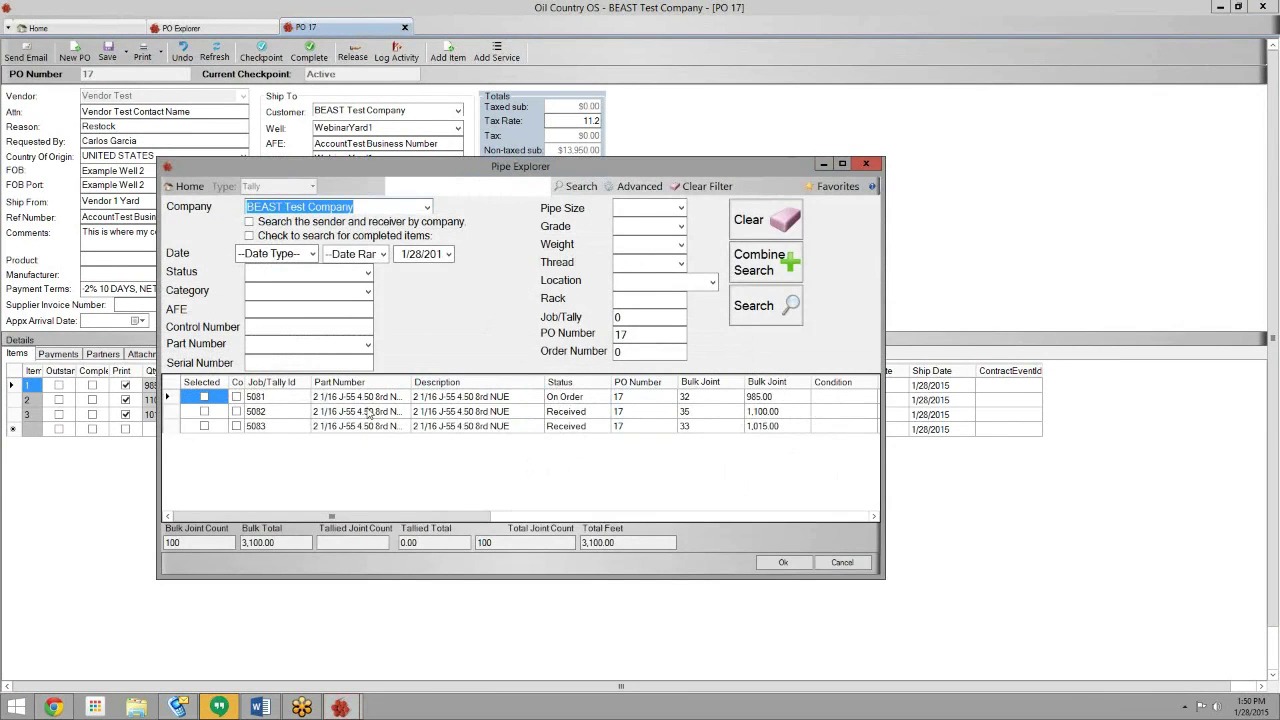
double_click(275, 398)
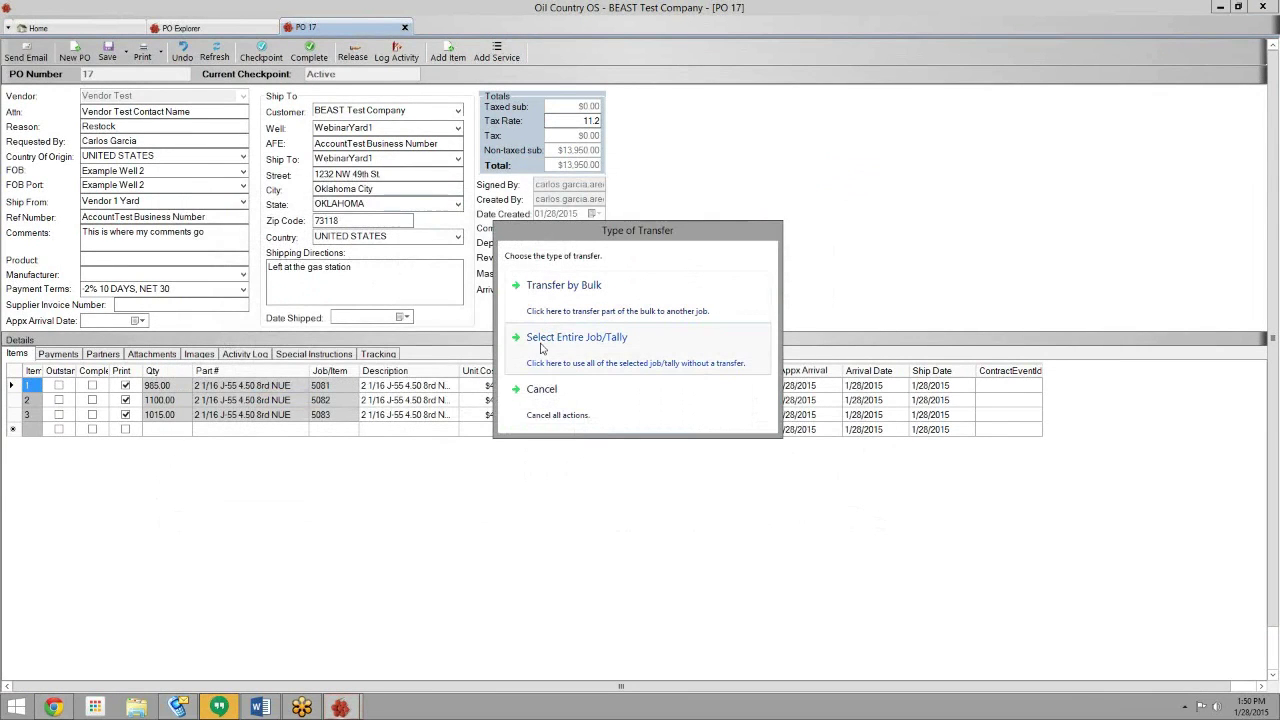
left_click(576, 318)
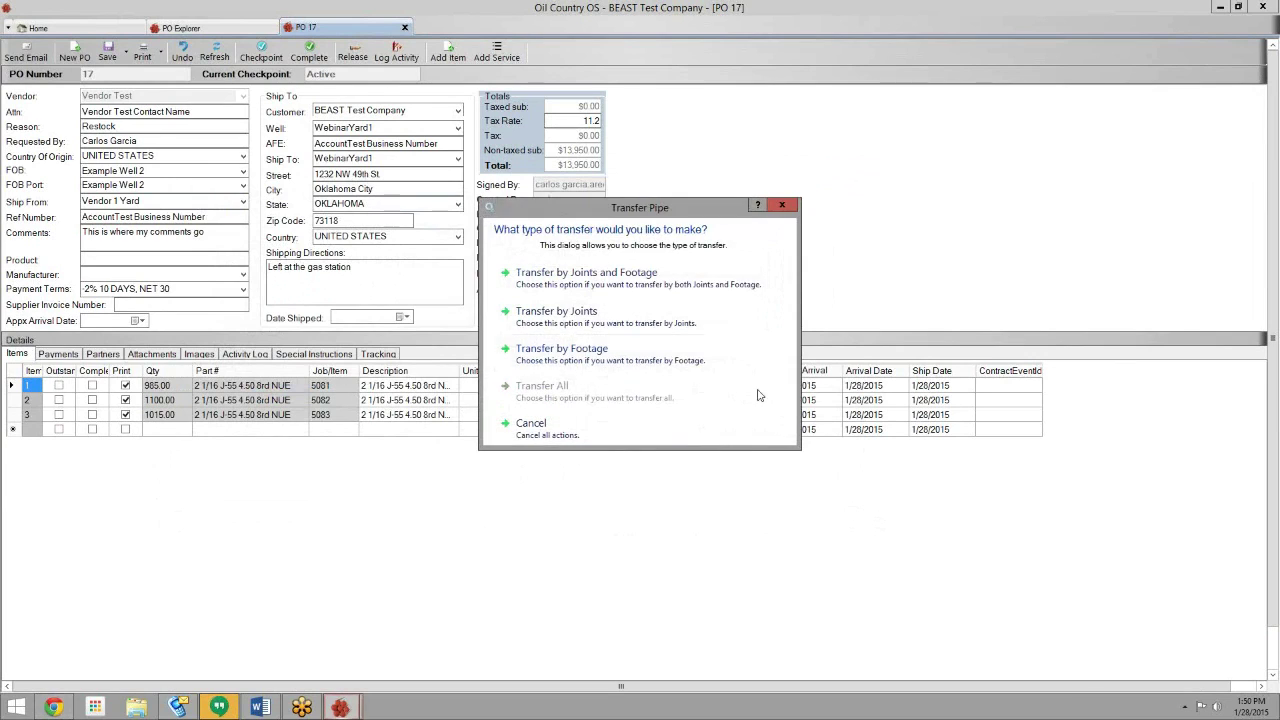
left_click(651, 328)
left_click(517, 470)
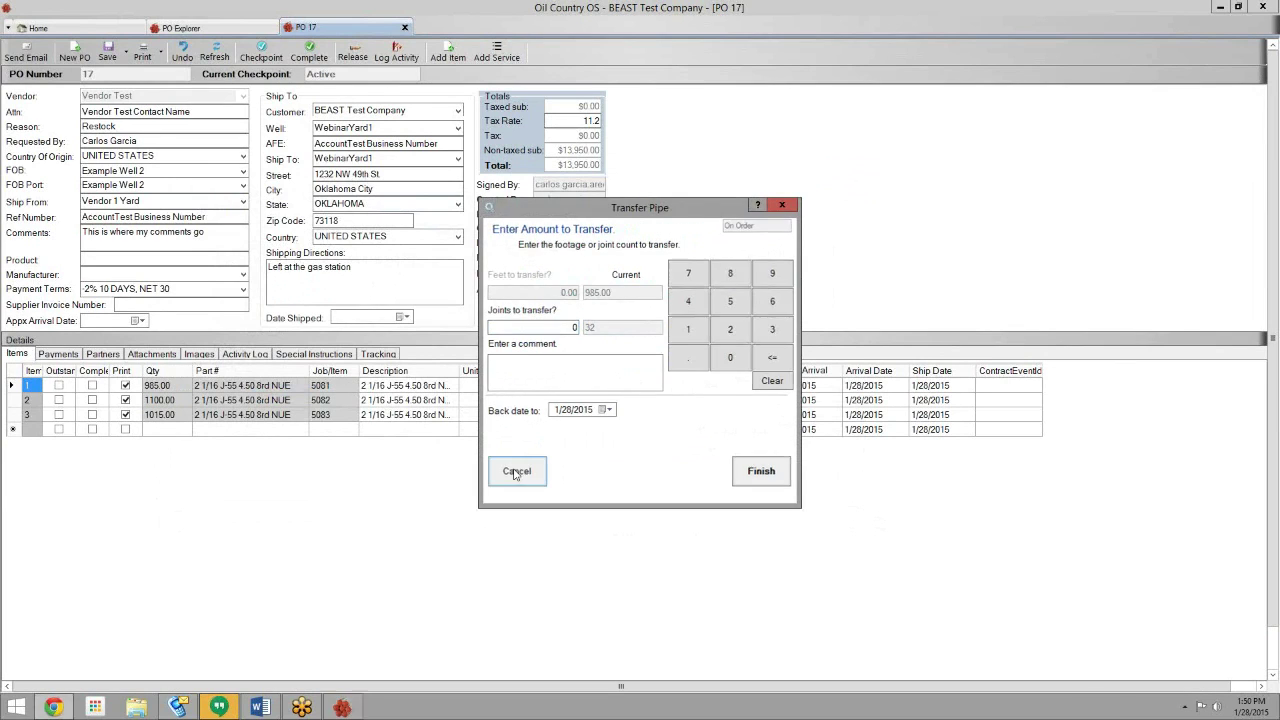
- Transfer 985 ft from job 5081 by footage onto a new received line, leaving line 1 at 0.00
left_click(459, 57)
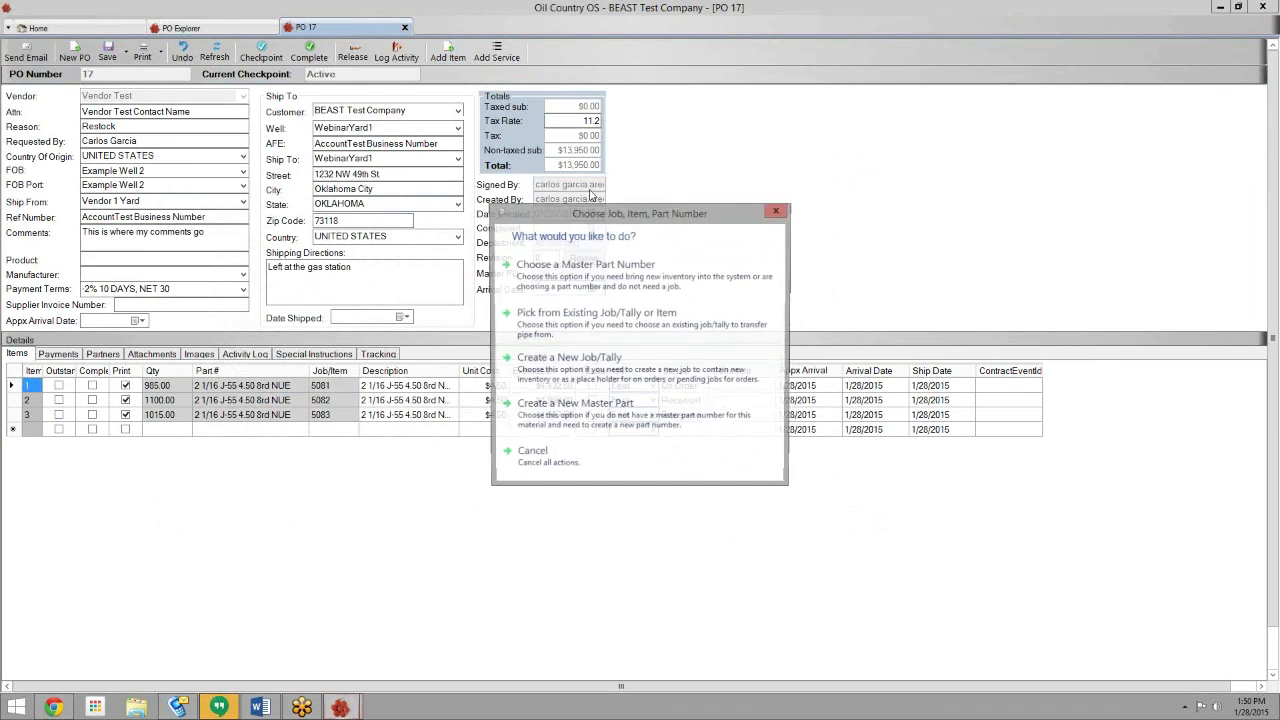
left_click(604, 337)
double_click(156, 283)
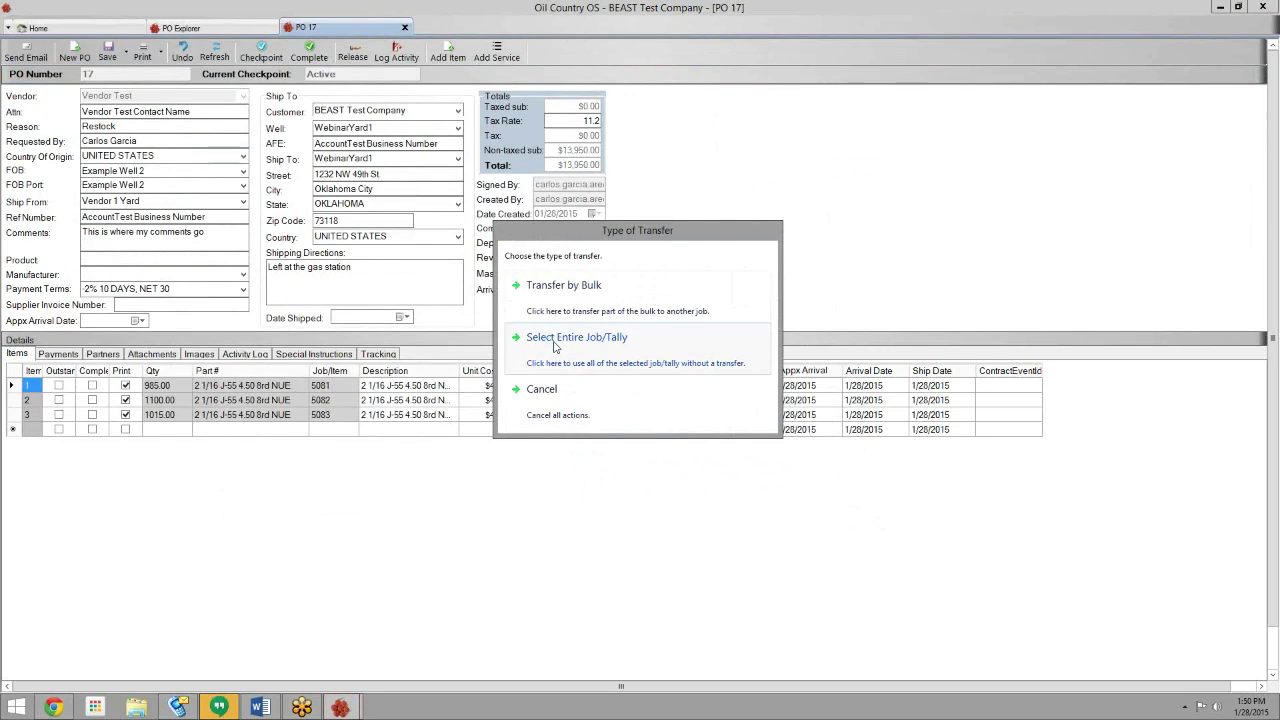
left_click(575, 287)
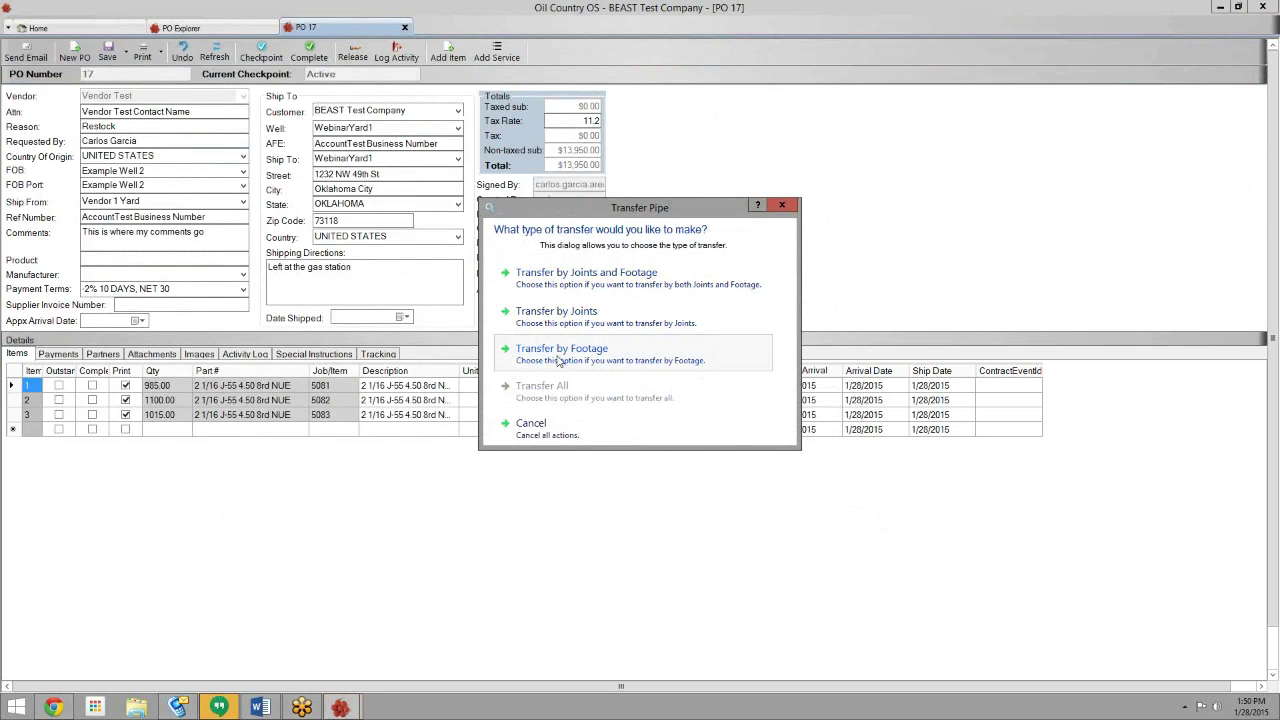
left_click(560, 360)
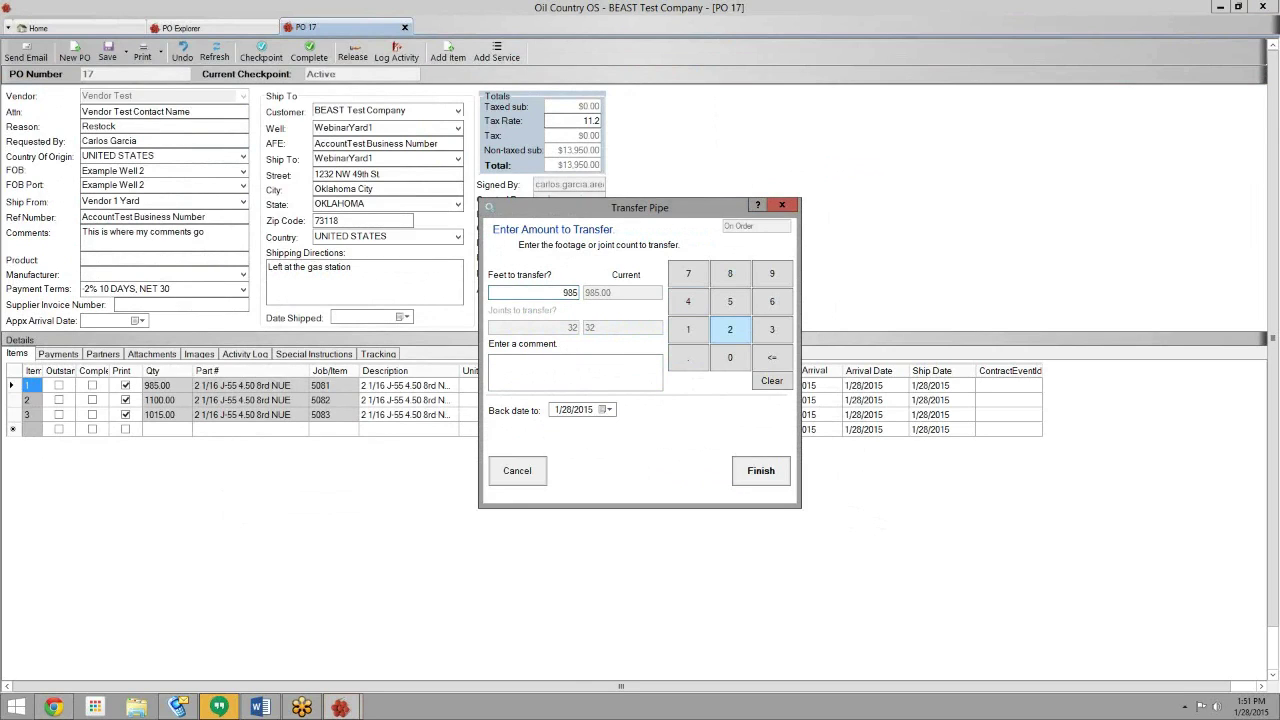
left_click(778, 479)
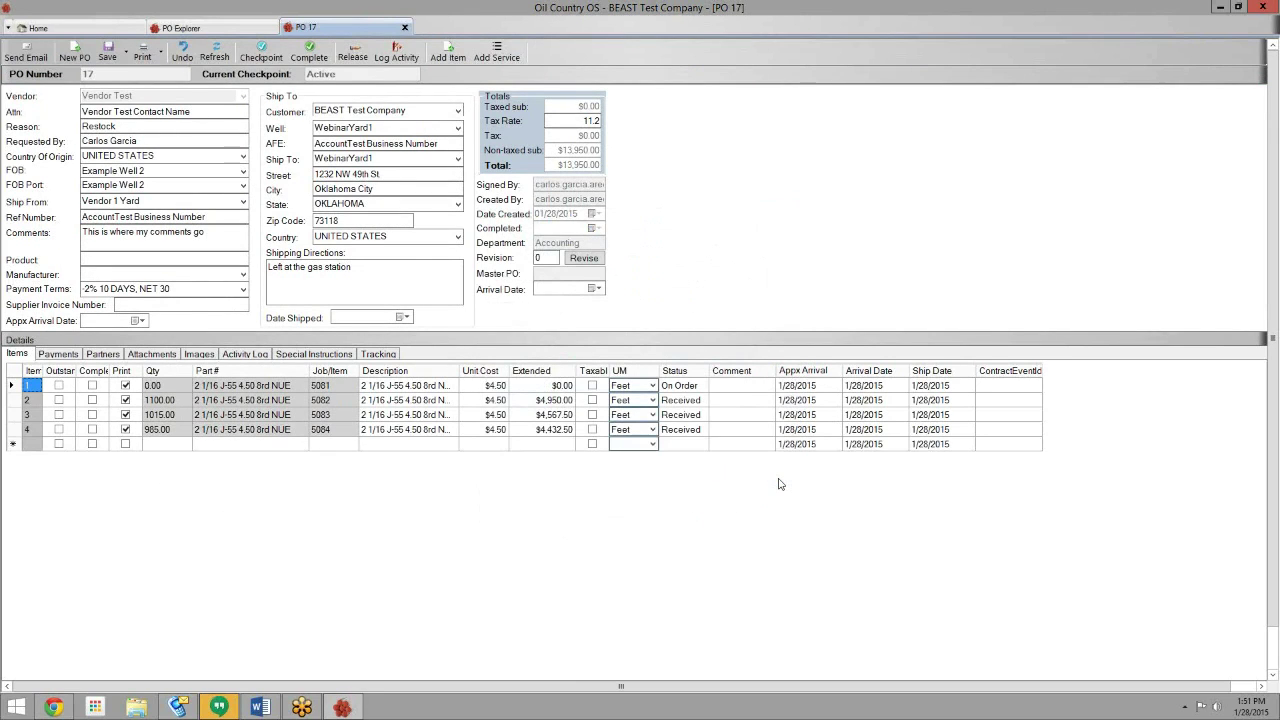
left_click(165, 385)
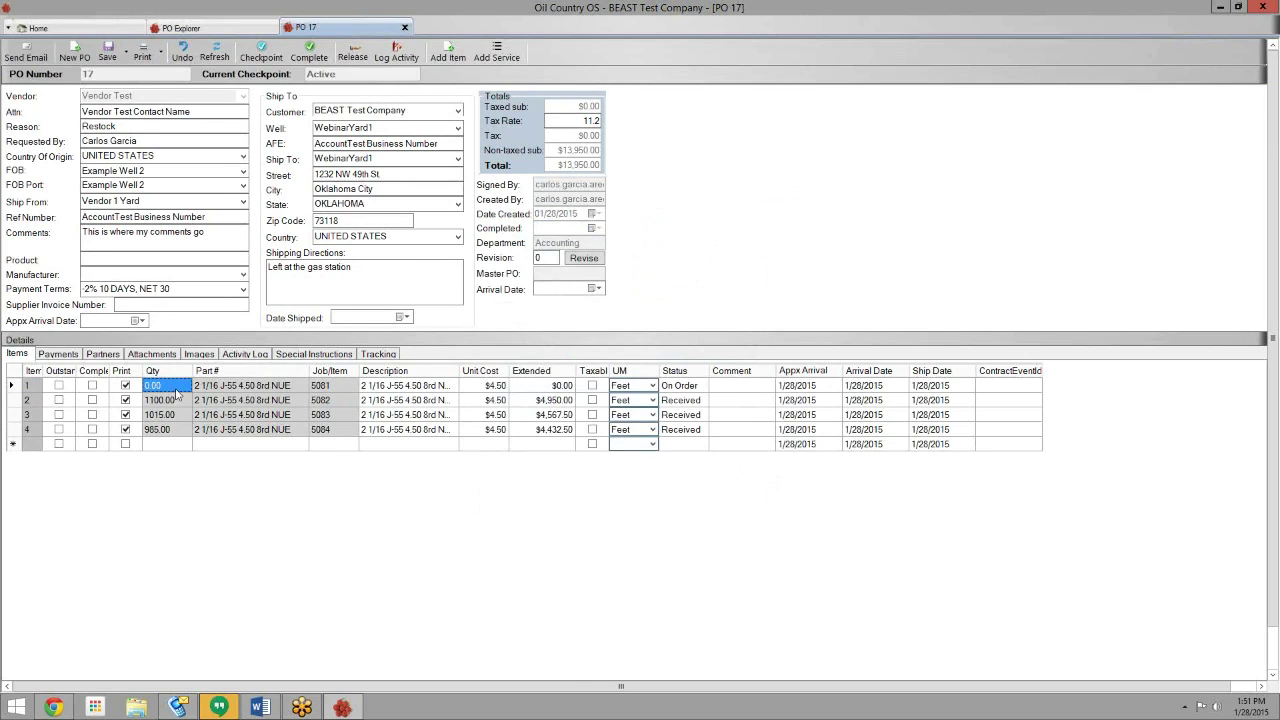
- Mark lines 2, 3 and 4 taxable and save PO 17, giving a $15,512.40 total
left_click(168, 430)
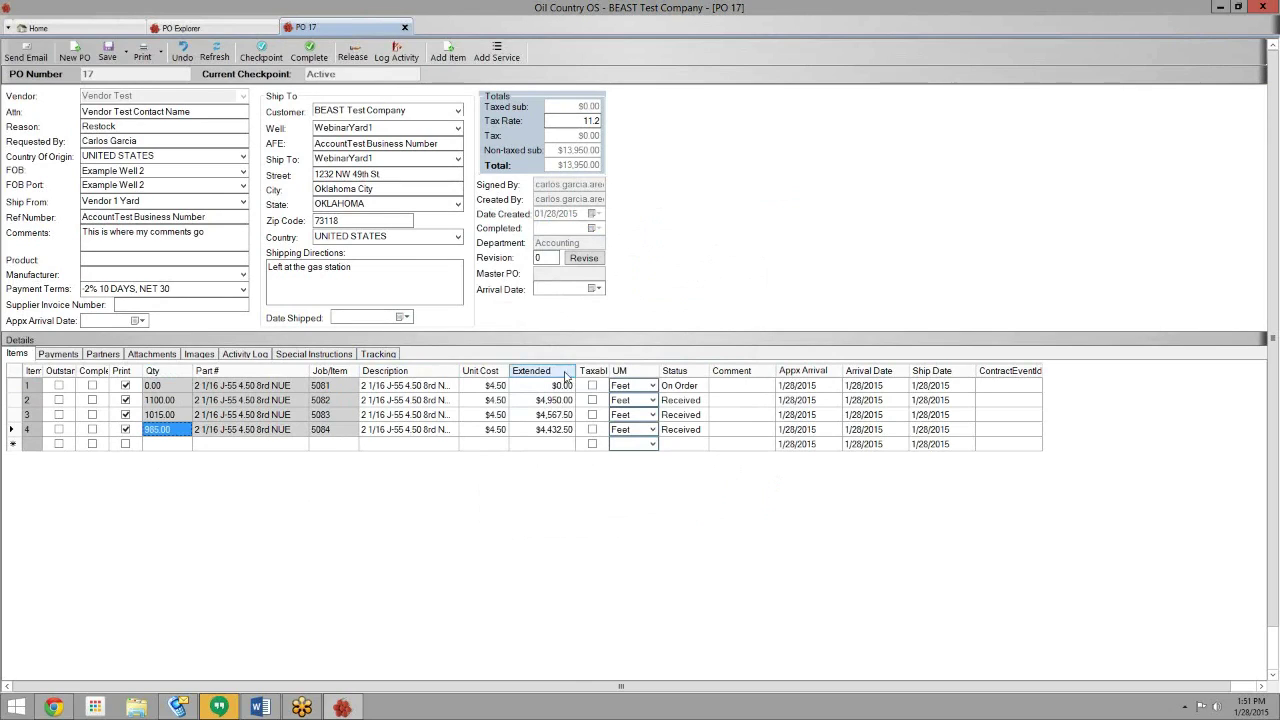
left_click(593, 400)
left_click(593, 414)
left_click(593, 429)
left_click(108, 56)
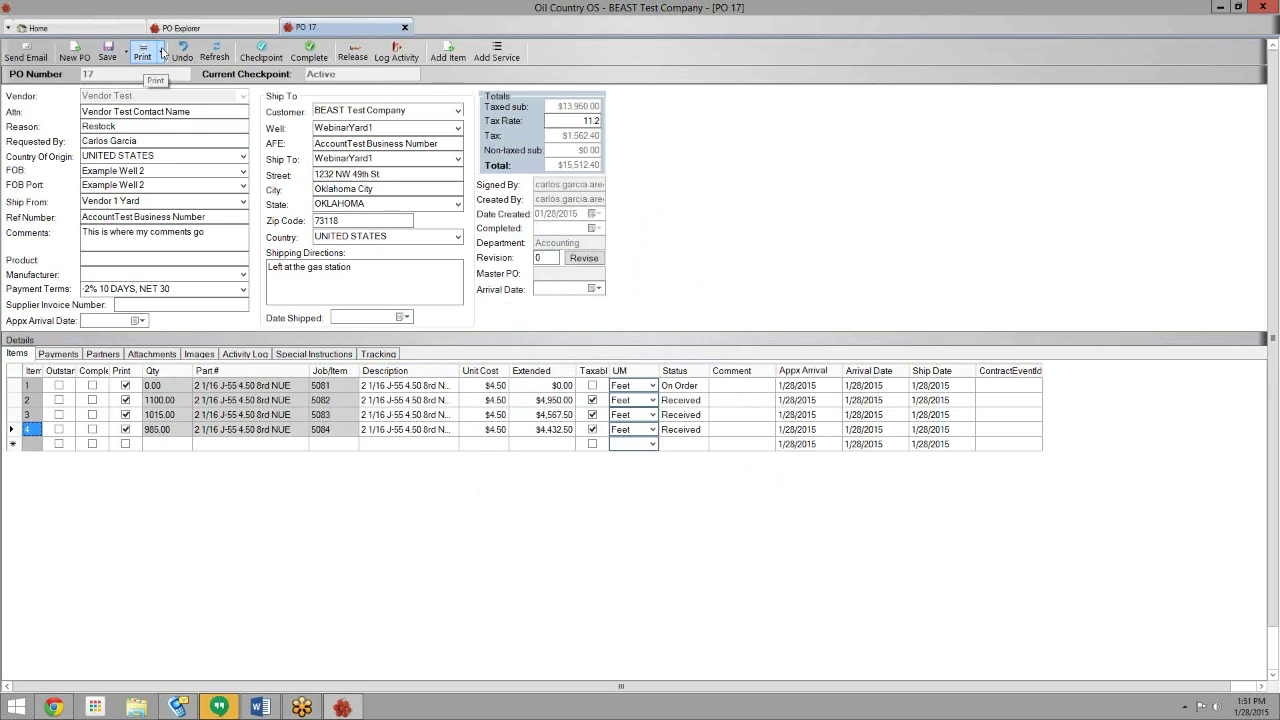
left_click(160, 52)
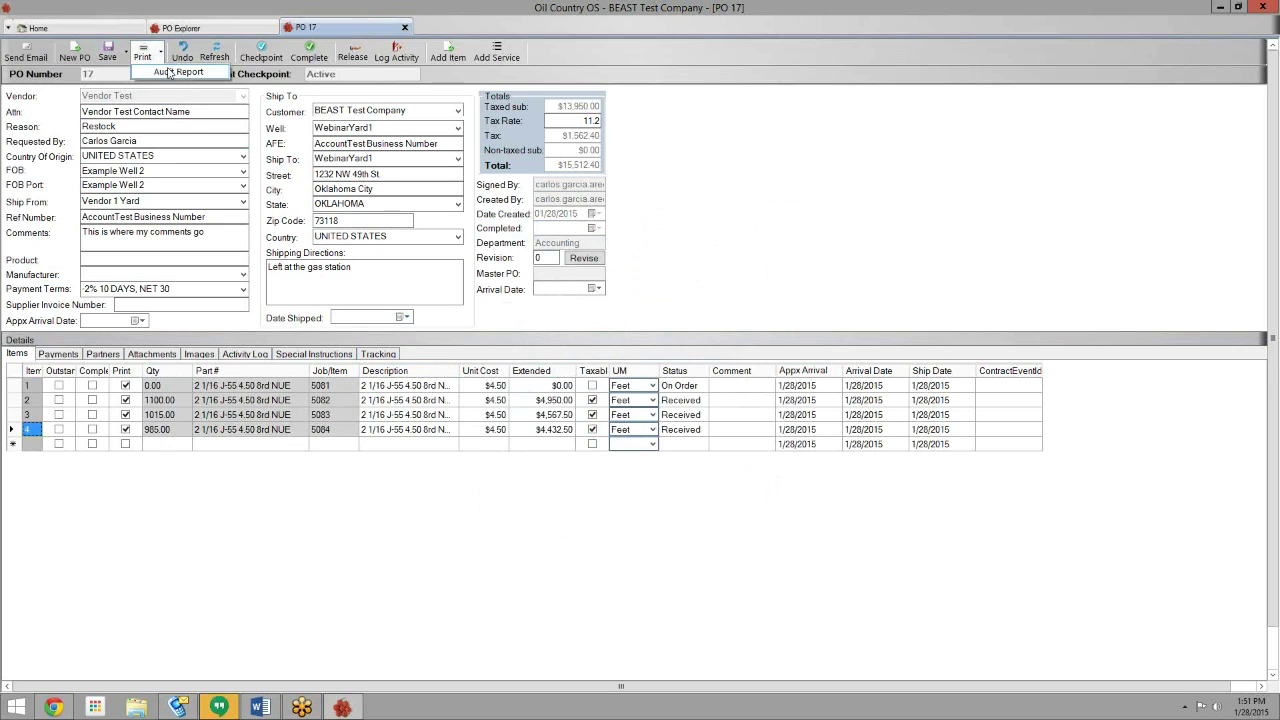
left_click(174, 88)
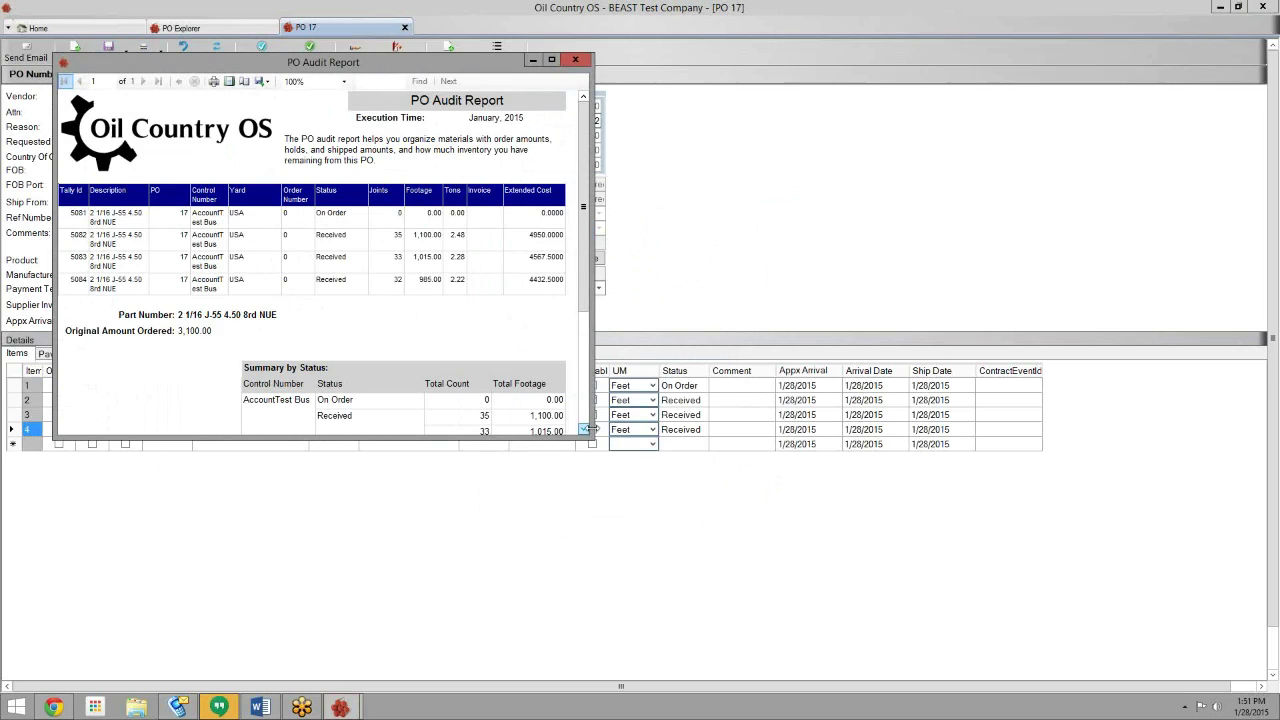
left_click_drag(590, 438, 764, 609)
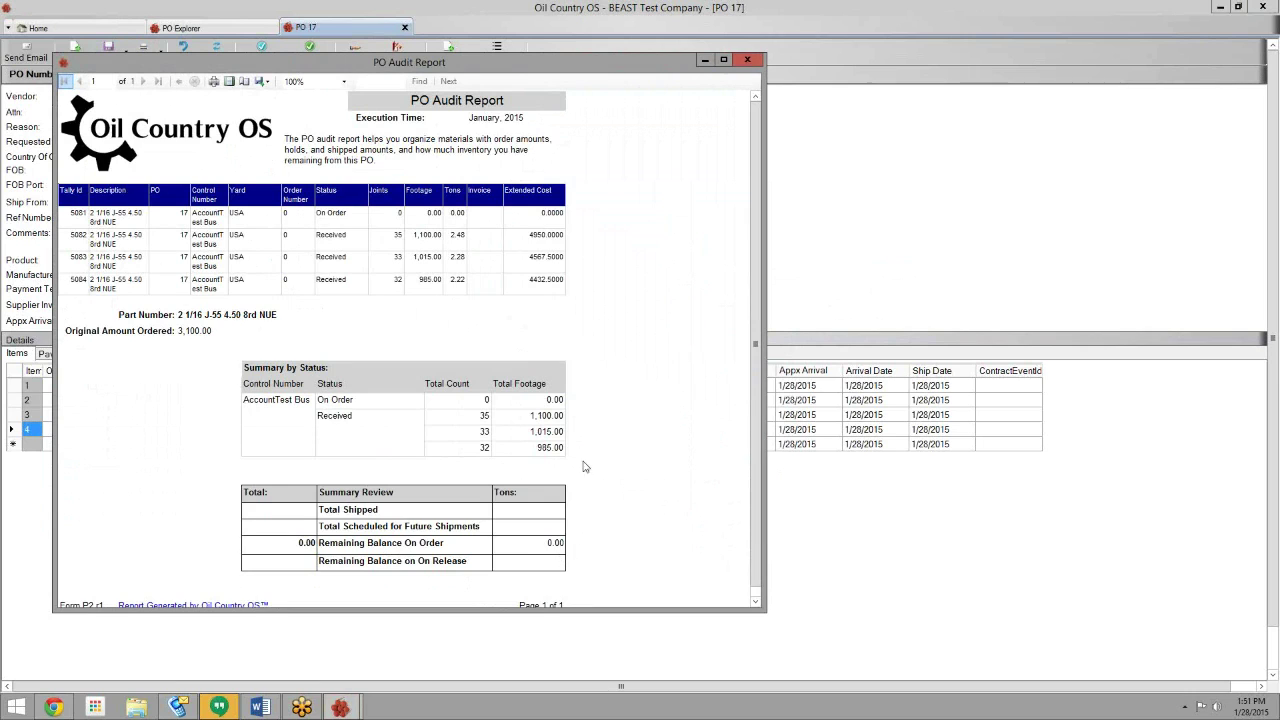
left_click(746, 59)
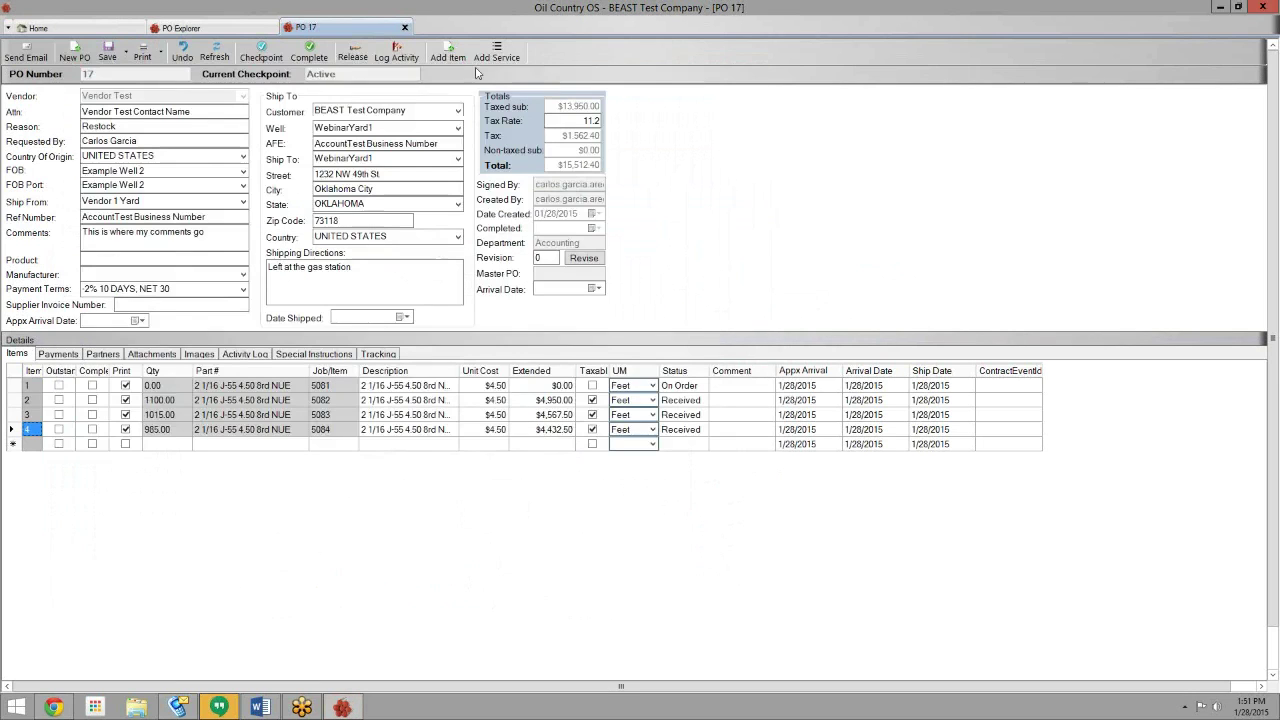
- Mark PO 17 Complete and close its tab to return to the PO Explorer
left_click(310, 55)
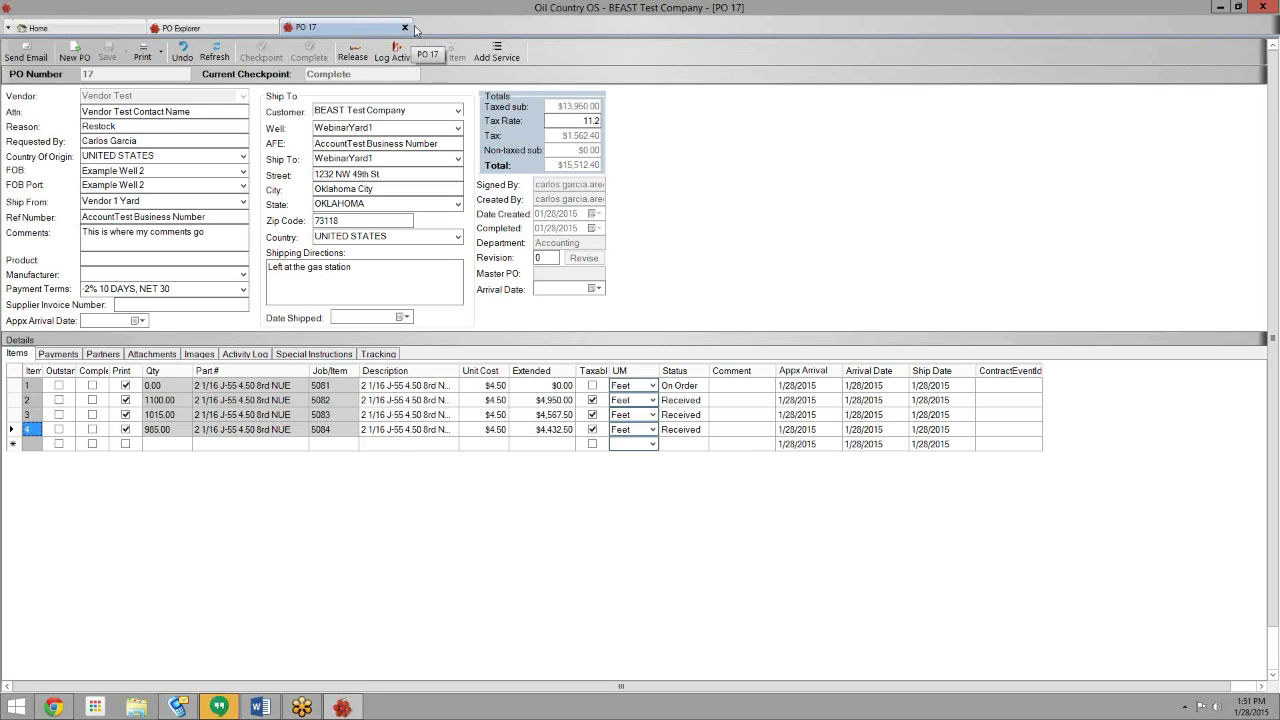
left_click(404, 27)
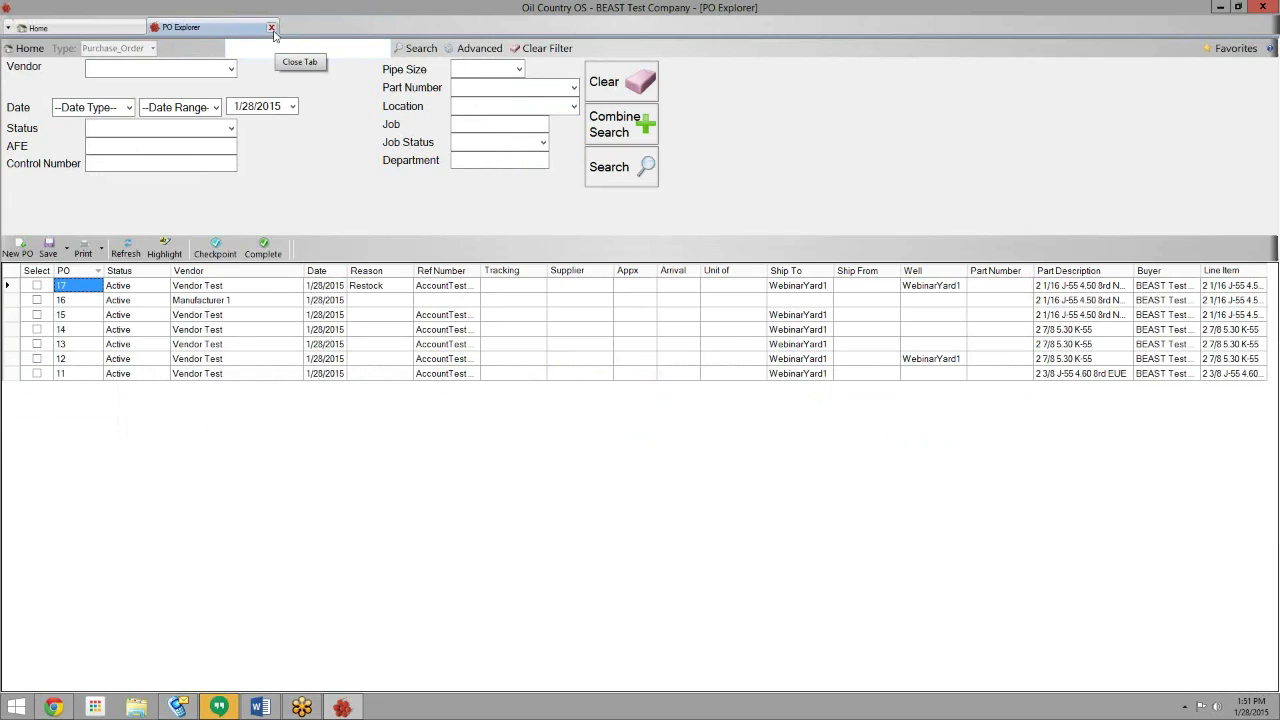